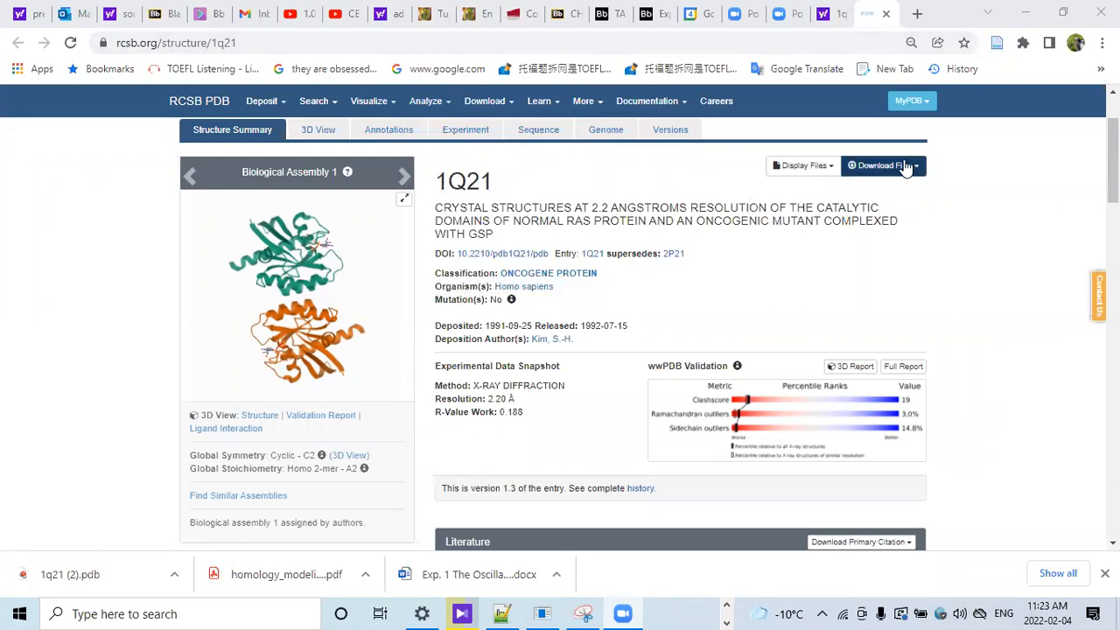
# Step: Copy the downloaded 1q21 (2) PDB file from Downloads into the MD-Training folder and open the copy in Notepad++
pyautogui.click(172, 575)
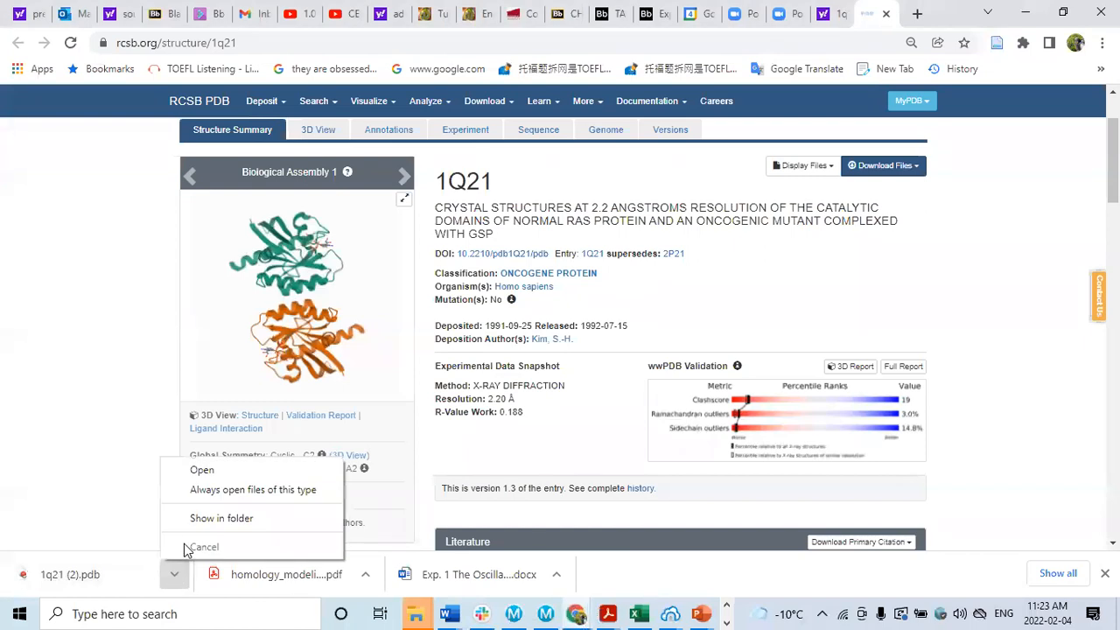
pyautogui.click(197, 523)
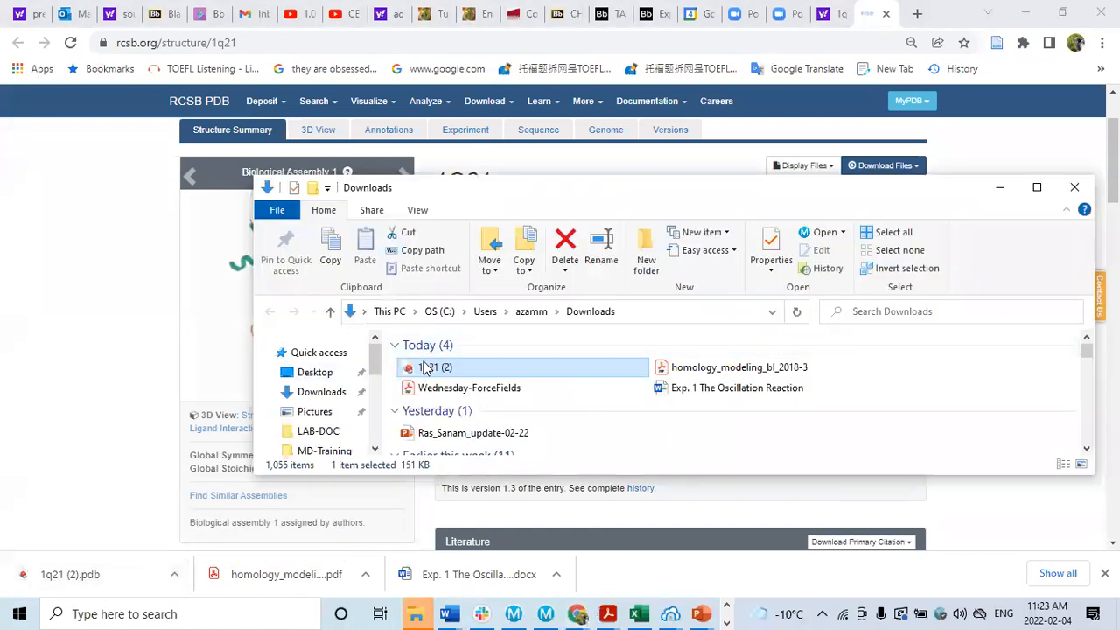
pyautogui.click(429, 368)
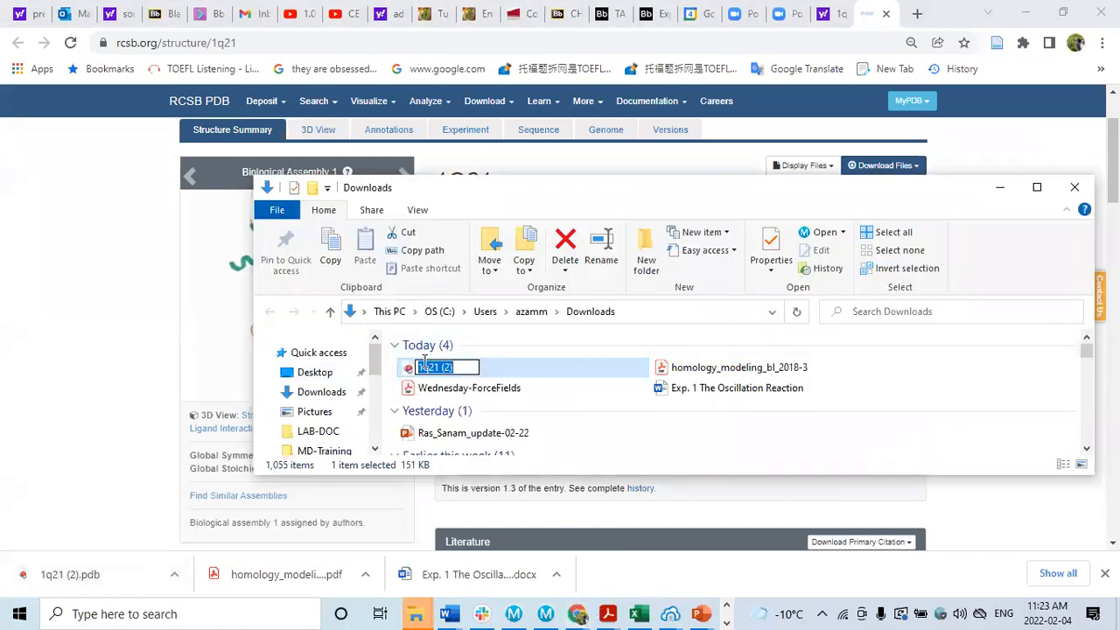
pyautogui.click(413, 372)
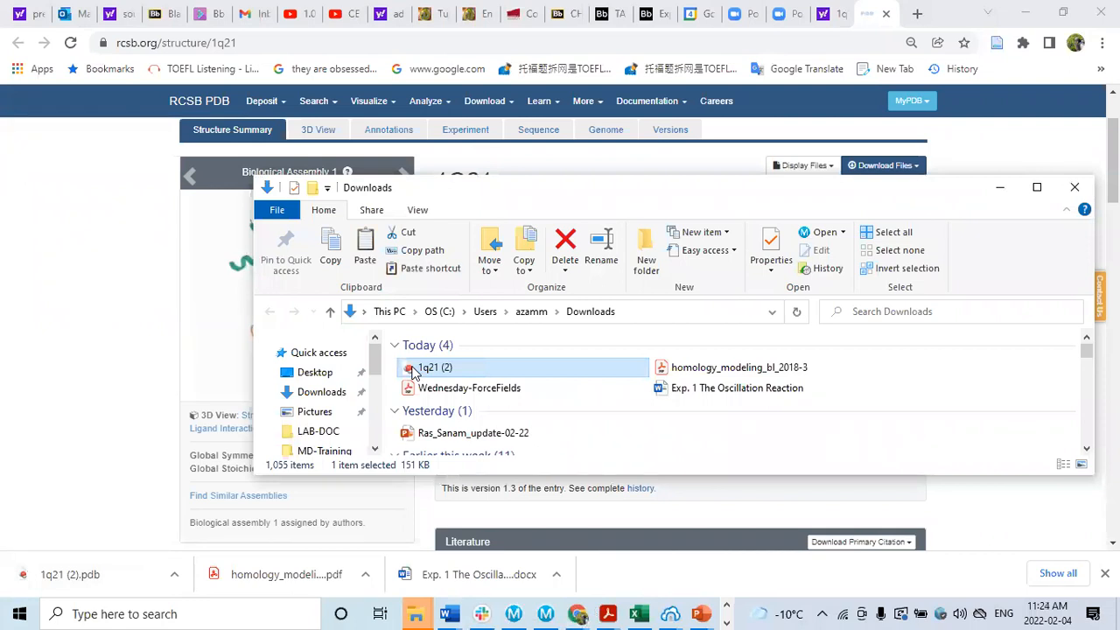
pyautogui.click(340, 453)
pyautogui.hotkey('ctrl', 'v')
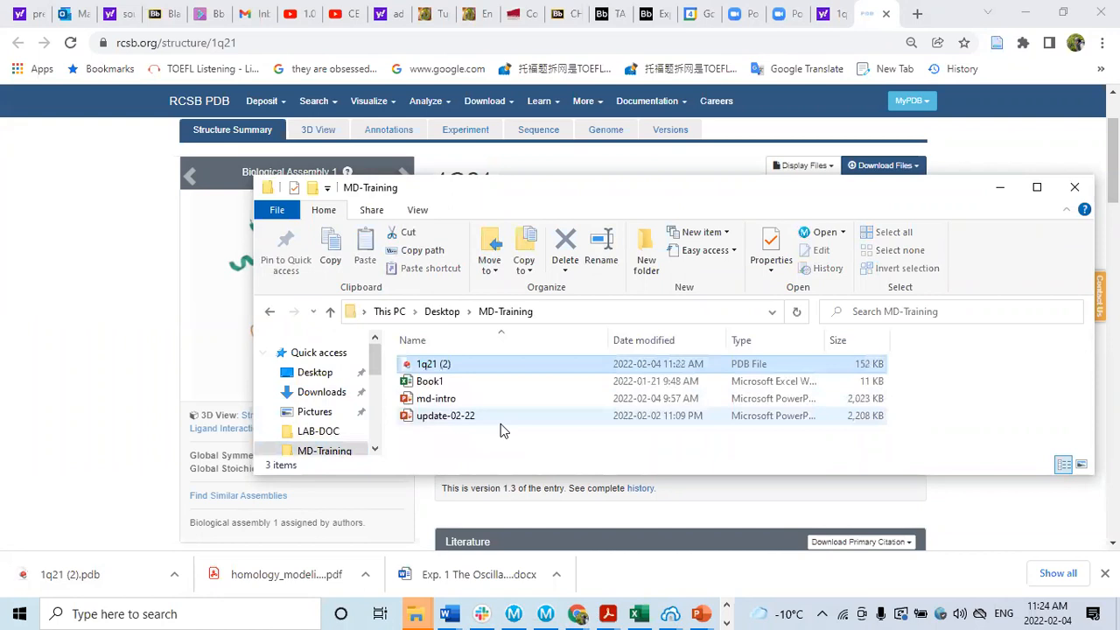
pyautogui.rightClick(424, 366)
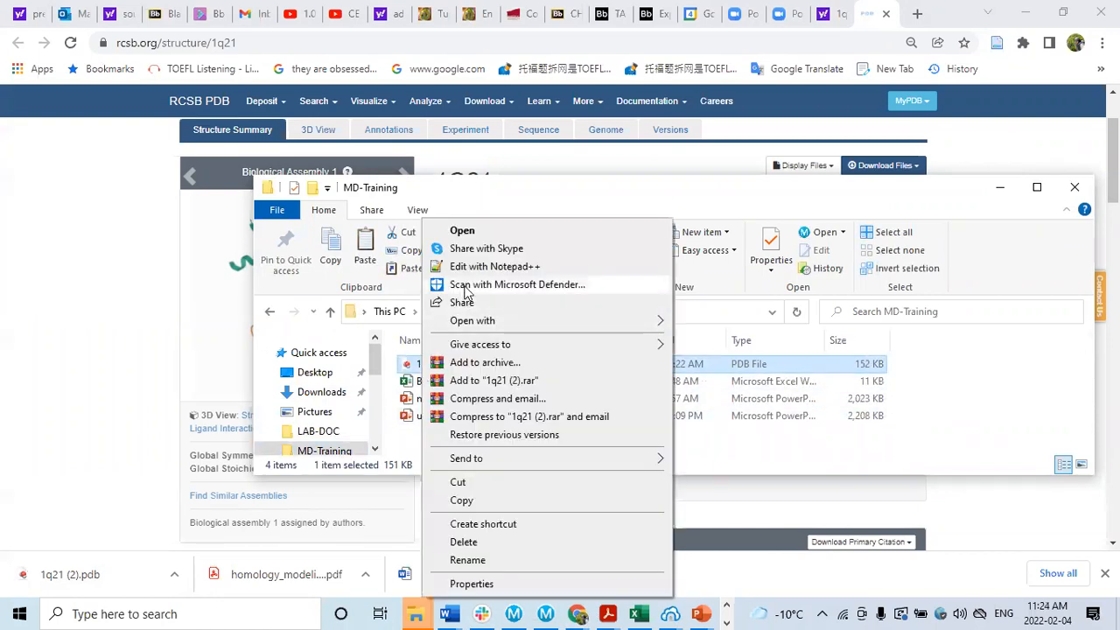
pyautogui.click(469, 267)
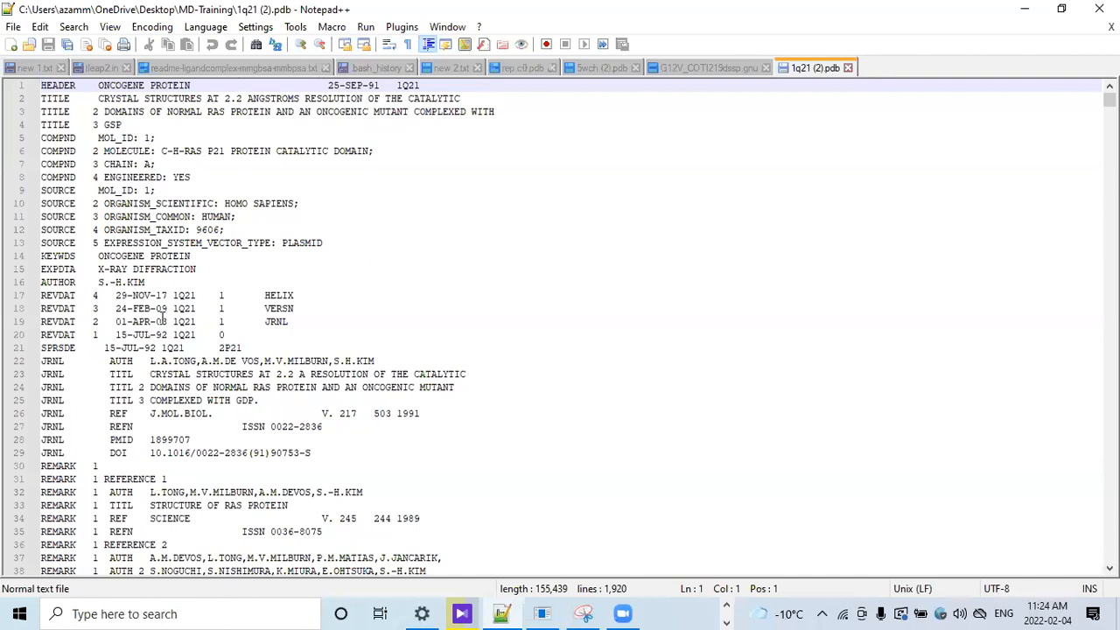
# Step: Examine the header records of the 1q21 file line by line, from HEADER down to the last REVDAT line
pyautogui.press('Down')
pyautogui.press('Down')
pyautogui.press('Down')
pyautogui.press('Down')
pyautogui.press('Down')
pyautogui.press('Down')
pyautogui.press('Down')
pyautogui.press('Down')
pyautogui.press('Down')
pyautogui.press('Down')
pyautogui.press('Down')
pyautogui.press('Down')
pyautogui.press('Down')
pyautogui.press('Down')
pyautogui.press('Down')
pyautogui.press('Down')
pyautogui.press('Down')
pyautogui.press('Down')
pyautogui.press('Down')
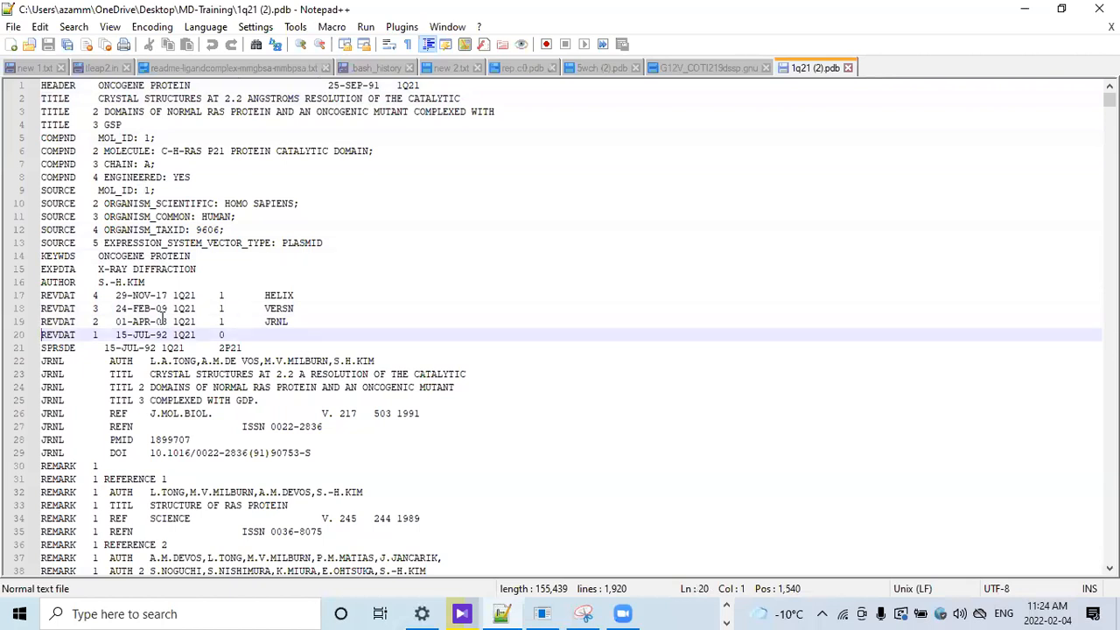
# Step: Search the 1q21 file for "mis" and for "missing"
pyautogui.hotkey('ctrl', 'f')
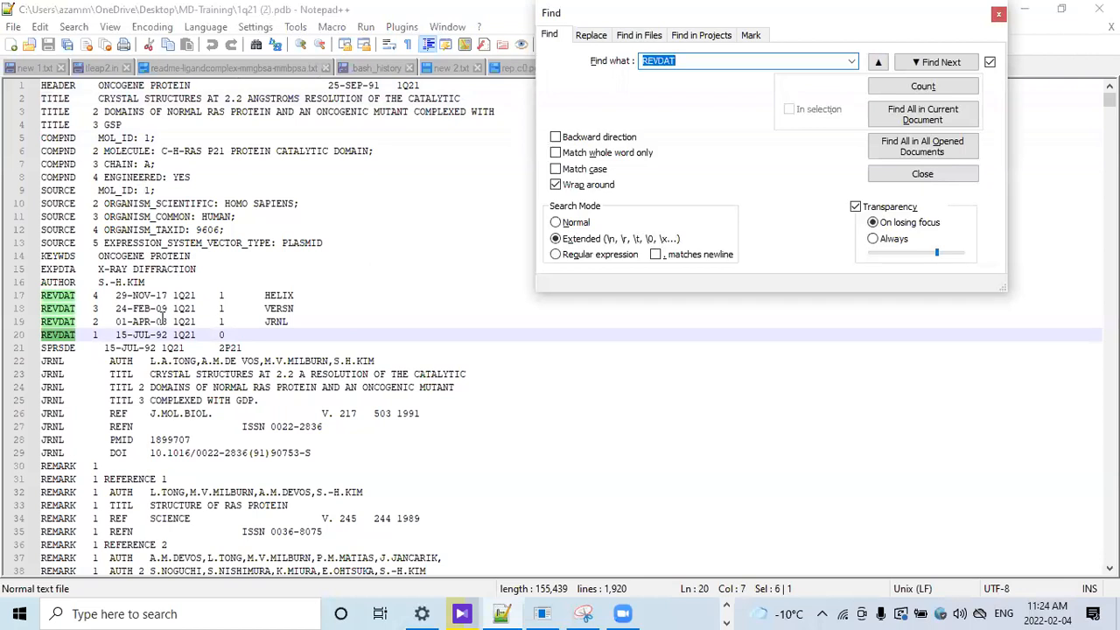
pyautogui.write('mis')
pyautogui.press('Return')
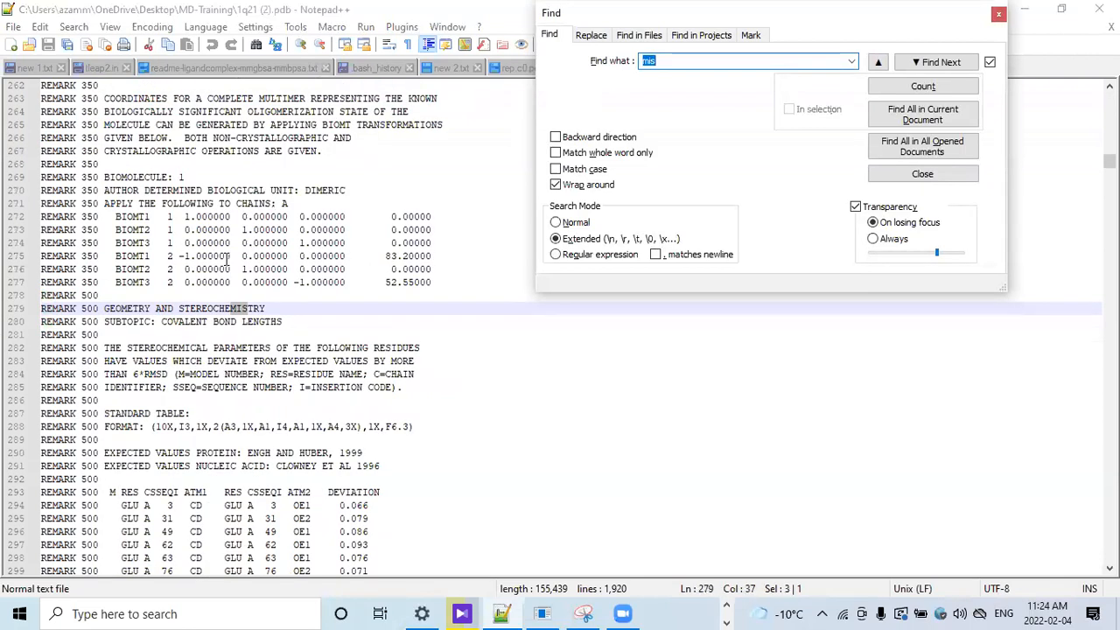
pyautogui.write('l')
pyautogui.write('missi')
pyautogui.write('ng')
pyautogui.press('Return')
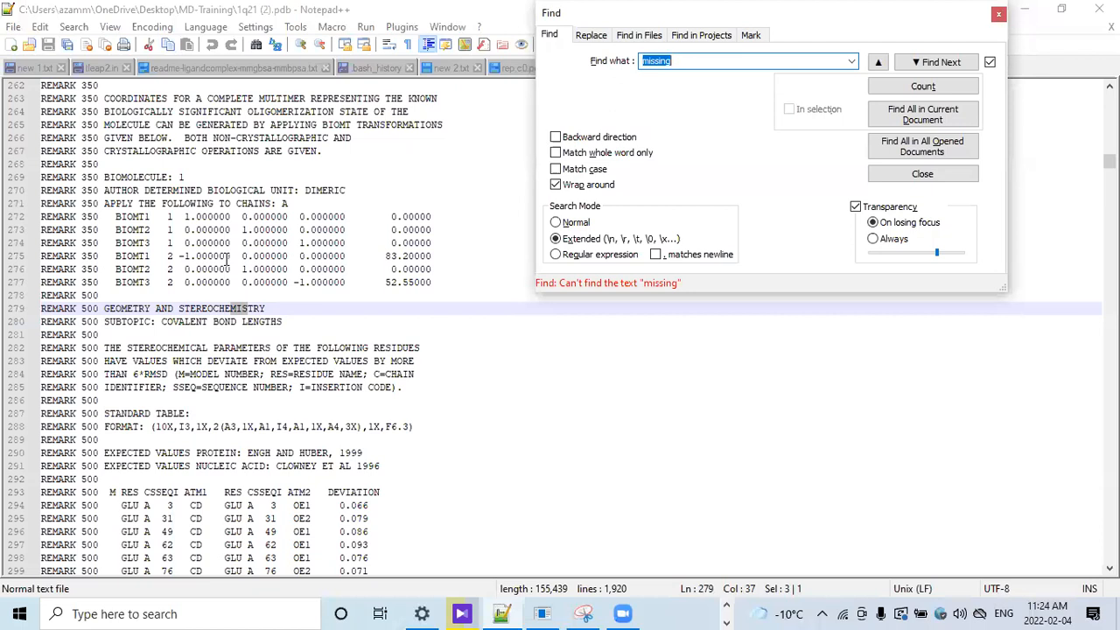
# Step: Search the 1q21 file for "Mut" and step through its occurrences
pyautogui.press('BackSpace')
pyautogui.write('Mut')
pyautogui.press('Return')
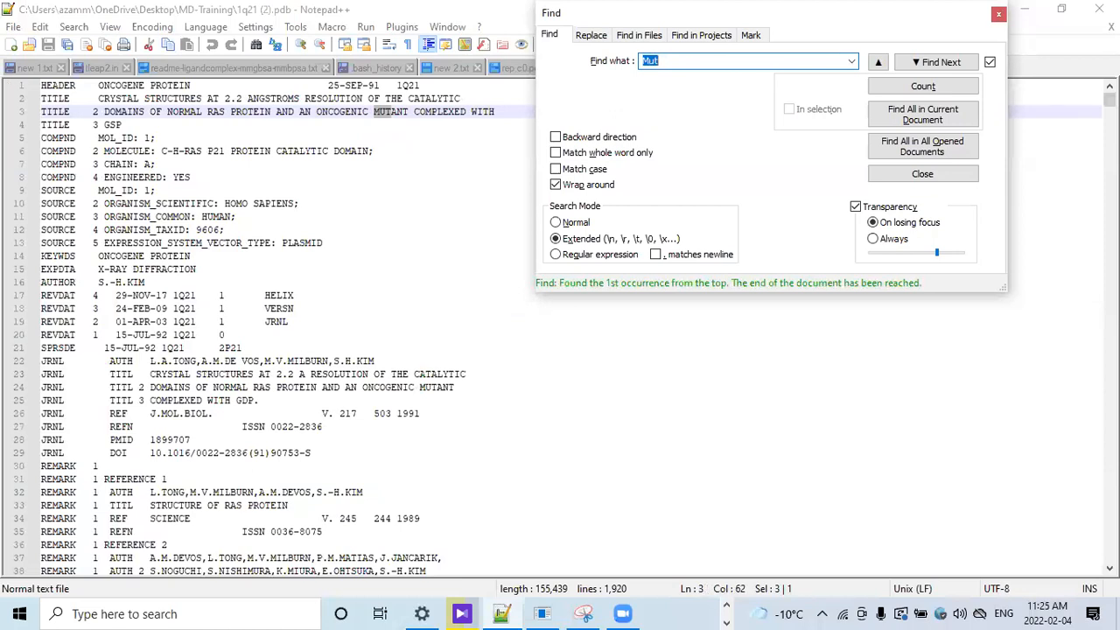
pyautogui.press('Return')
pyautogui.press('Return')
pyautogui.press('Return')
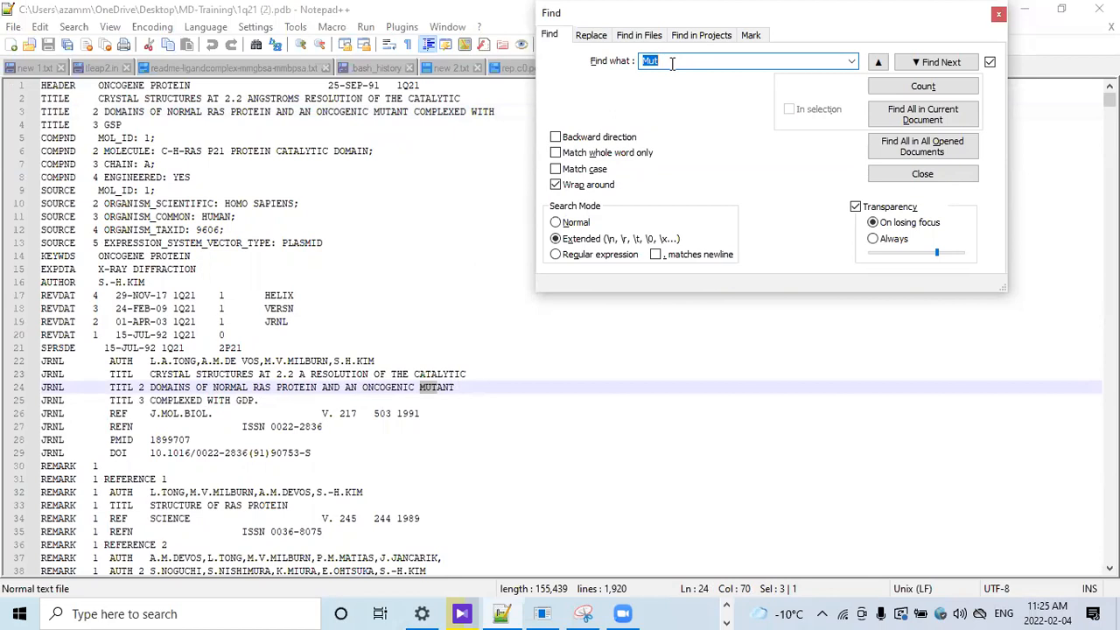
# Step: Search the 1q21 file for "tag" and "Tag", and close the search
pyautogui.write('tag')
pyautogui.press('Return')
pyautogui.press('BackSpace')
pyautogui.press('BackSpace')
pyautogui.press('BackSpace')
pyautogui.write('Tag')
pyautogui.press('Return')
pyautogui.press('BackSpace')
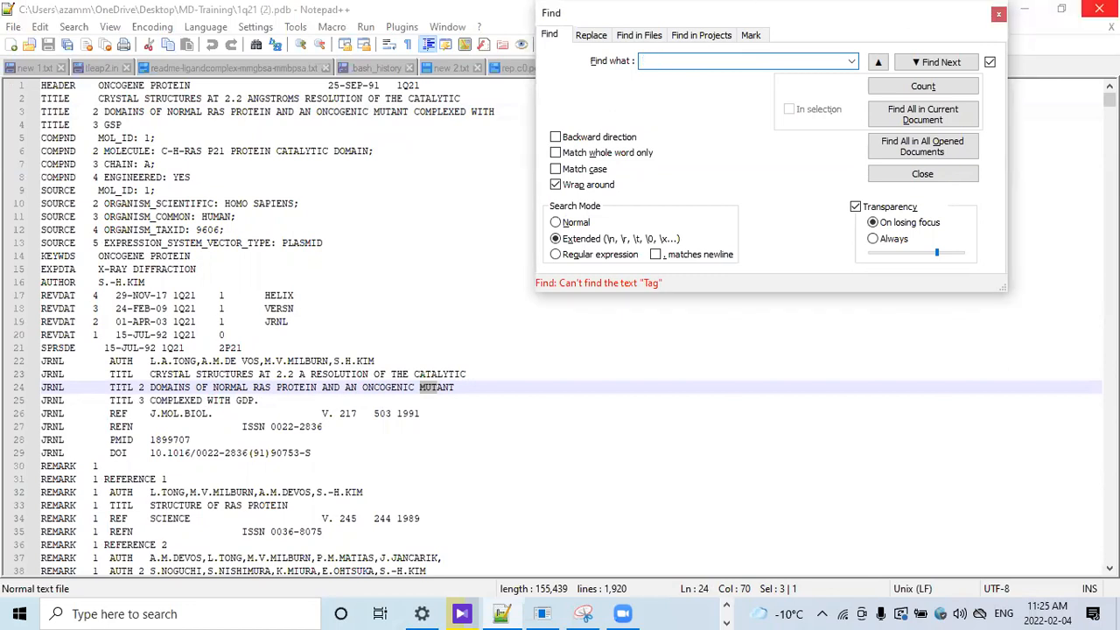
pyautogui.click(998, 15)
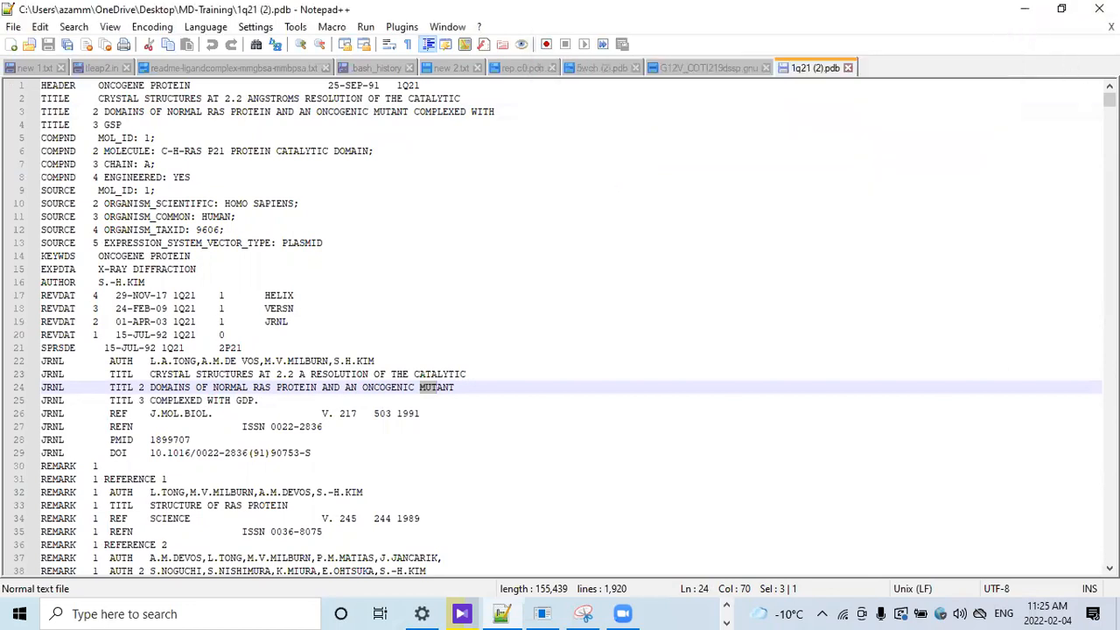
# Step: Examine the REMARK, SEQRES and HELIX sections, and highlight the first ATOM record from its record name through the chain identifier
pyautogui.scroll(-9, 560, 328)
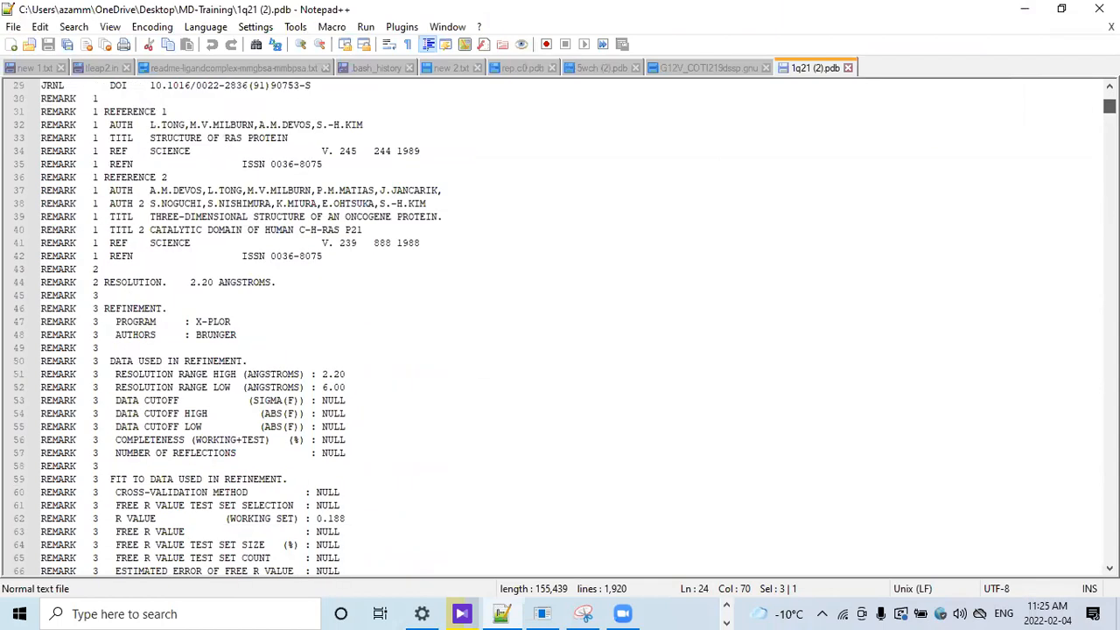
pyautogui.scroll(-2, 560, 328)
pyautogui.scroll(-1, 560, 328)
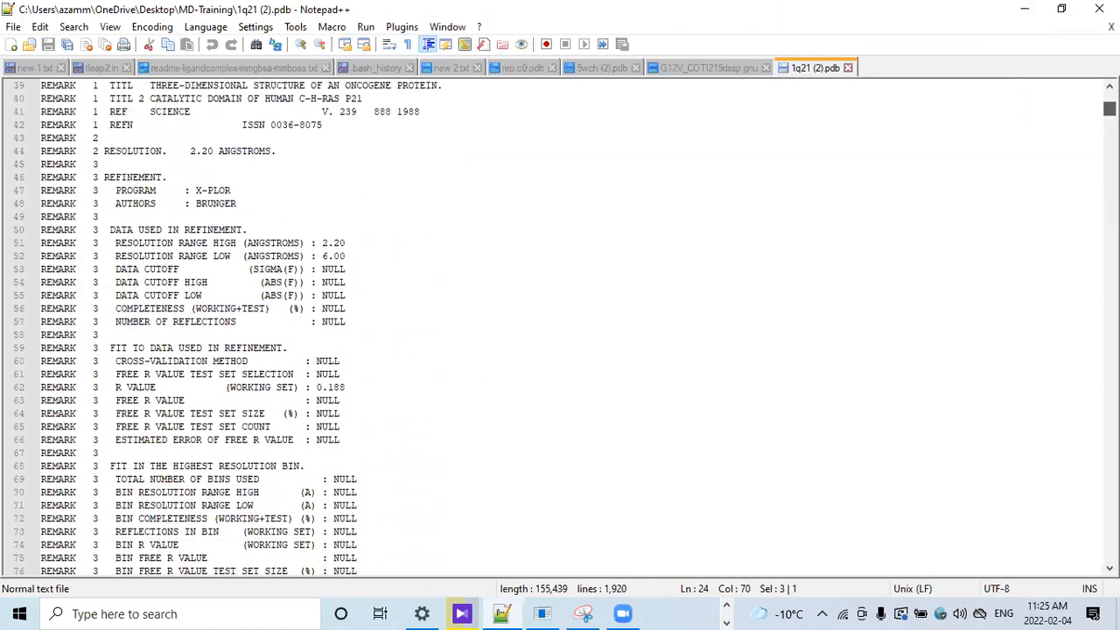
pyautogui.scroll(-3, 560, 328)
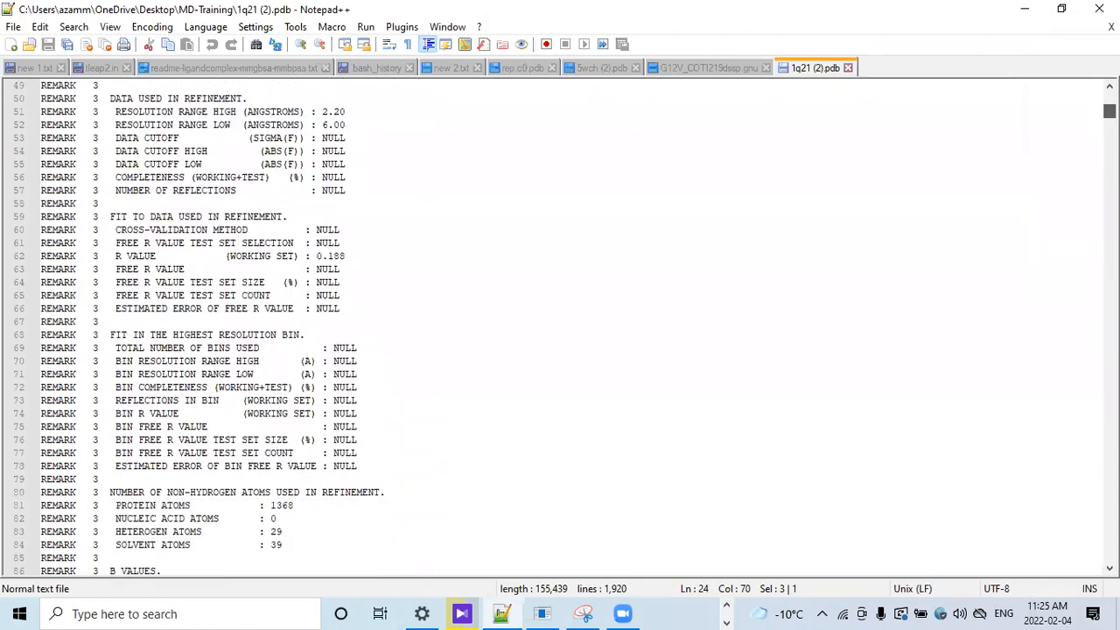
pyautogui.scroll(-1, 560, 328)
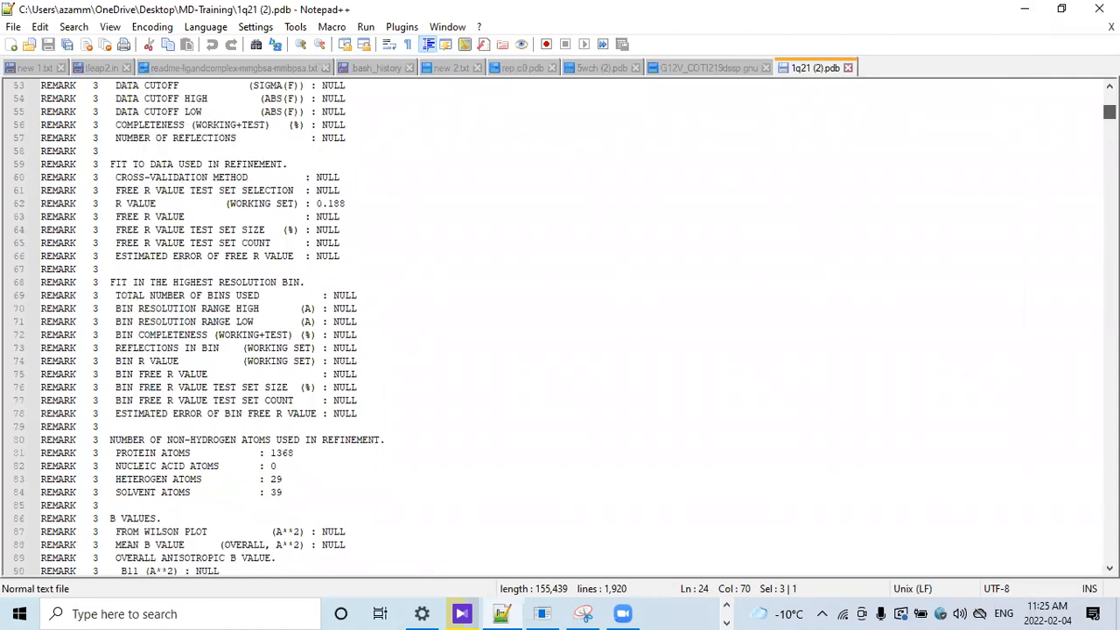
pyautogui.scroll(-20, 560, 328)
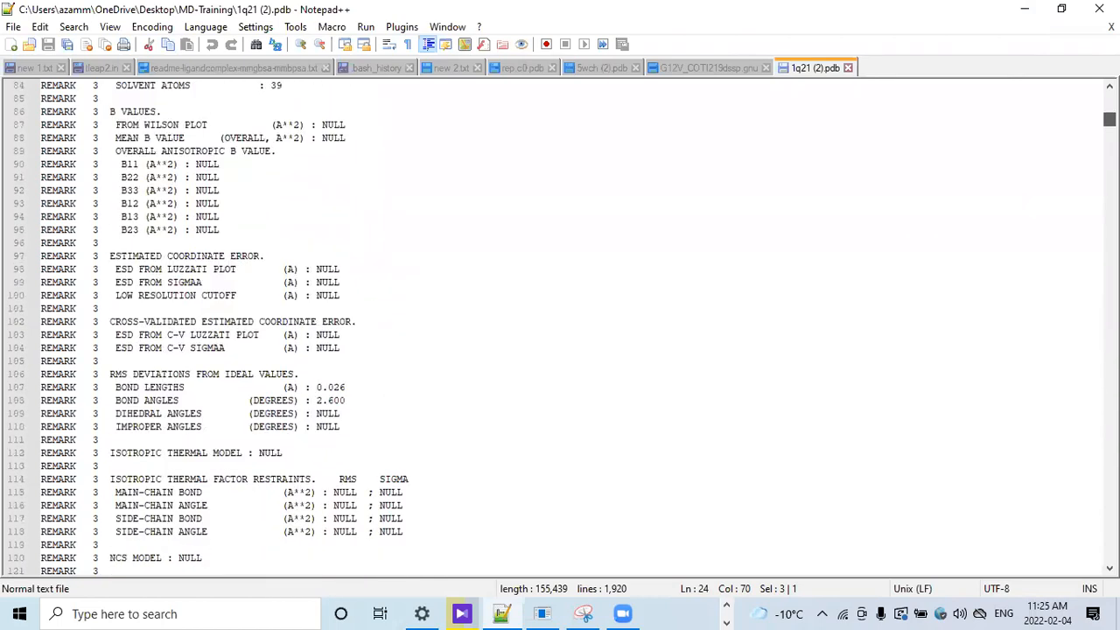
pyautogui.scroll(-20, 560, 328)
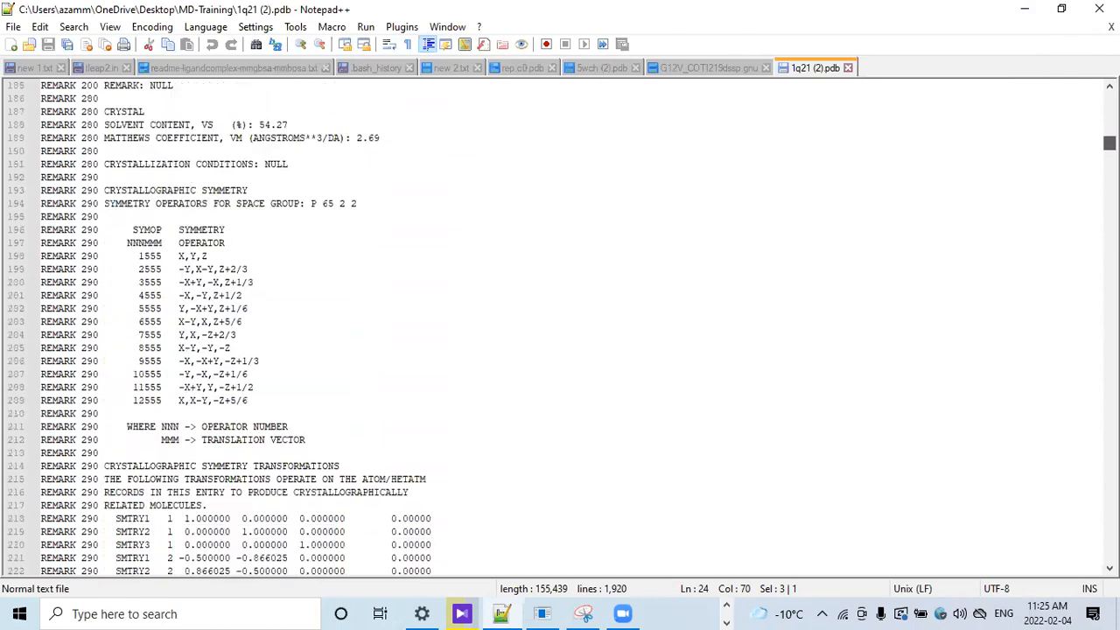
pyautogui.scroll(-20, 560, 328)
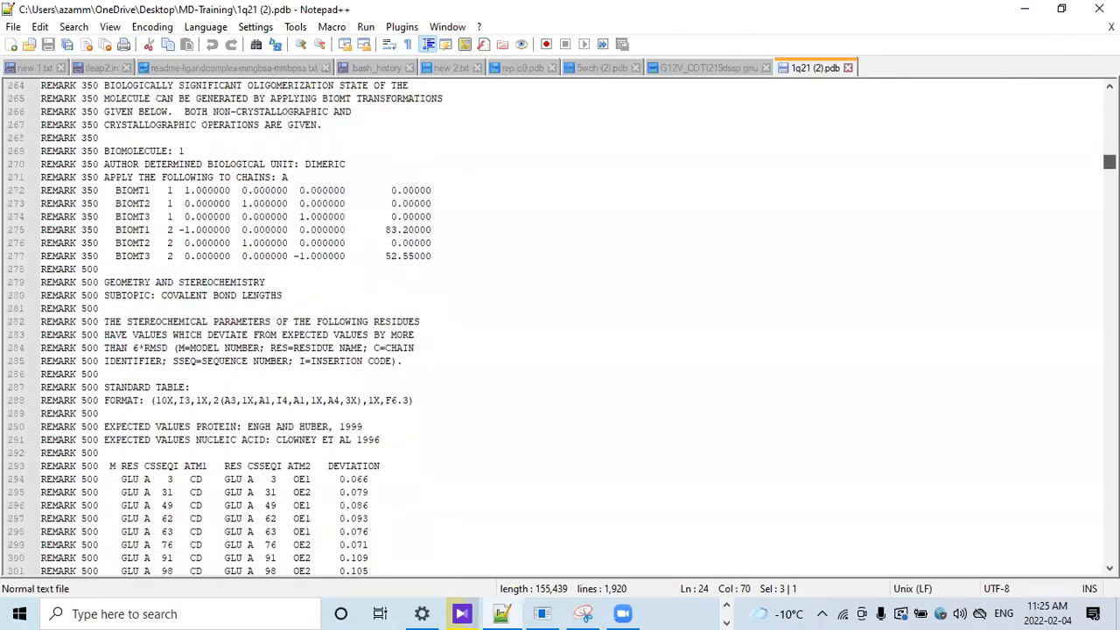
pyautogui.scroll(-2, 559, 328)
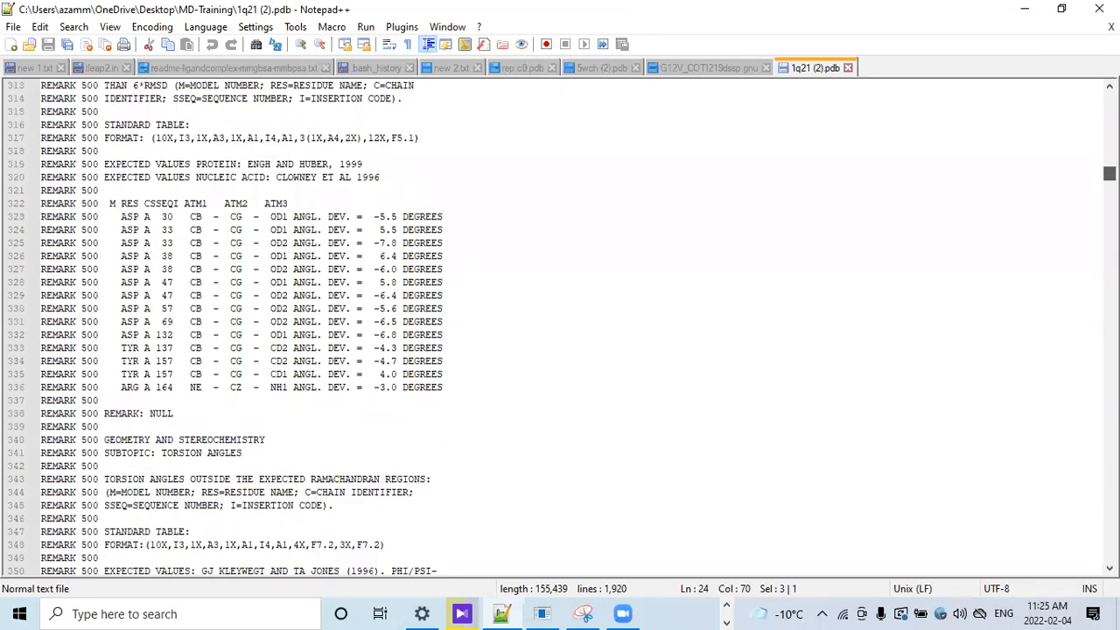
pyautogui.scroll(-20, 560, 328)
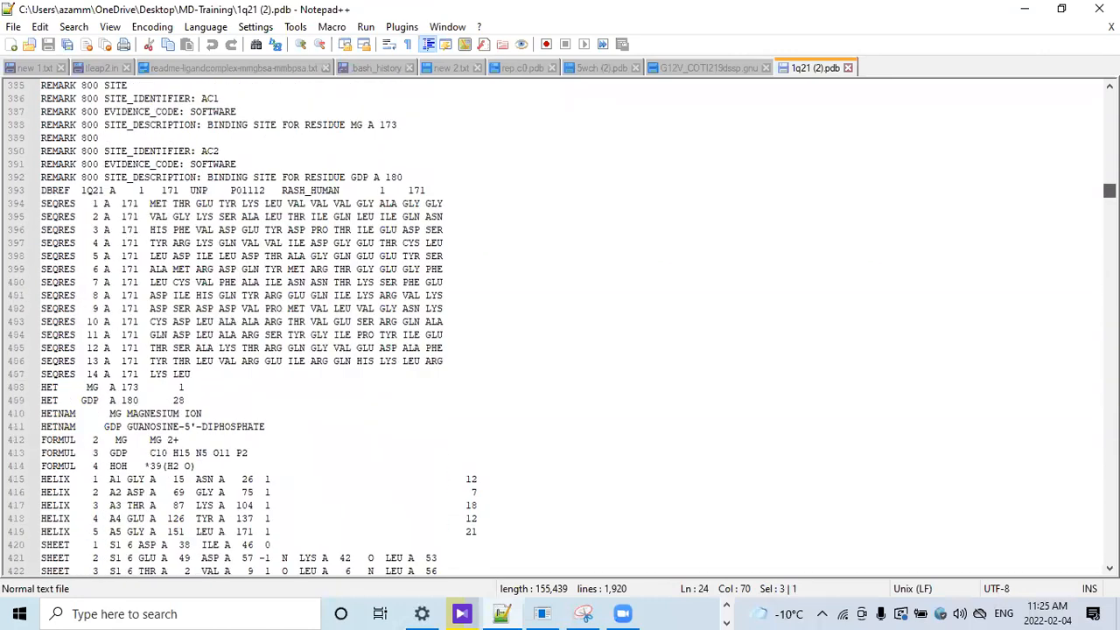
pyautogui.scroll(10, 559, 328)
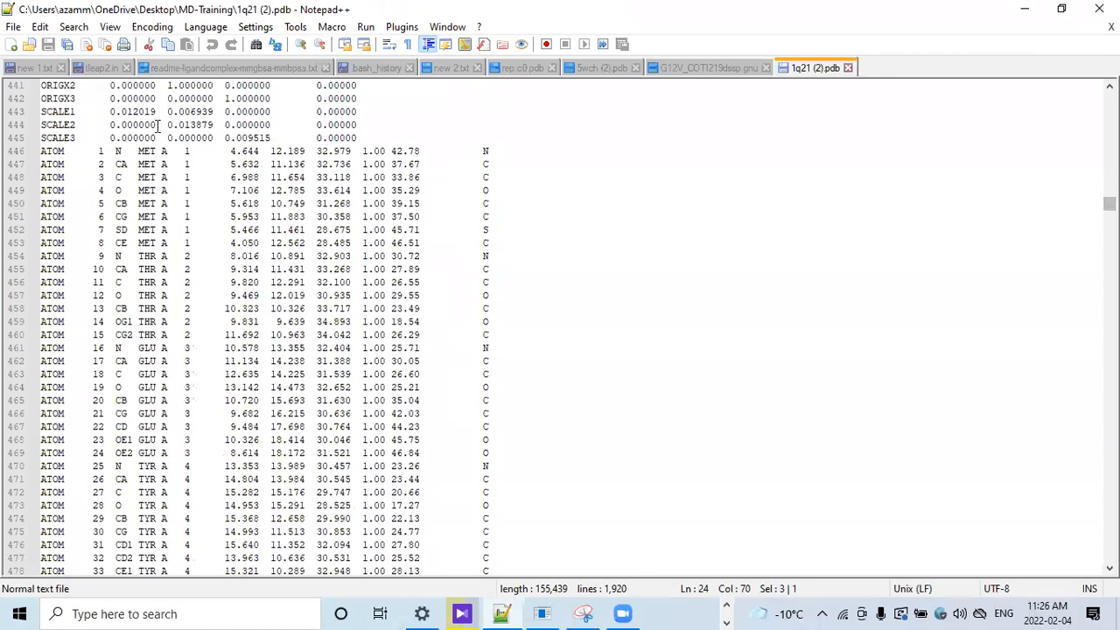
pyautogui.moveTo(42, 150); pyautogui.dragTo(185, 151)
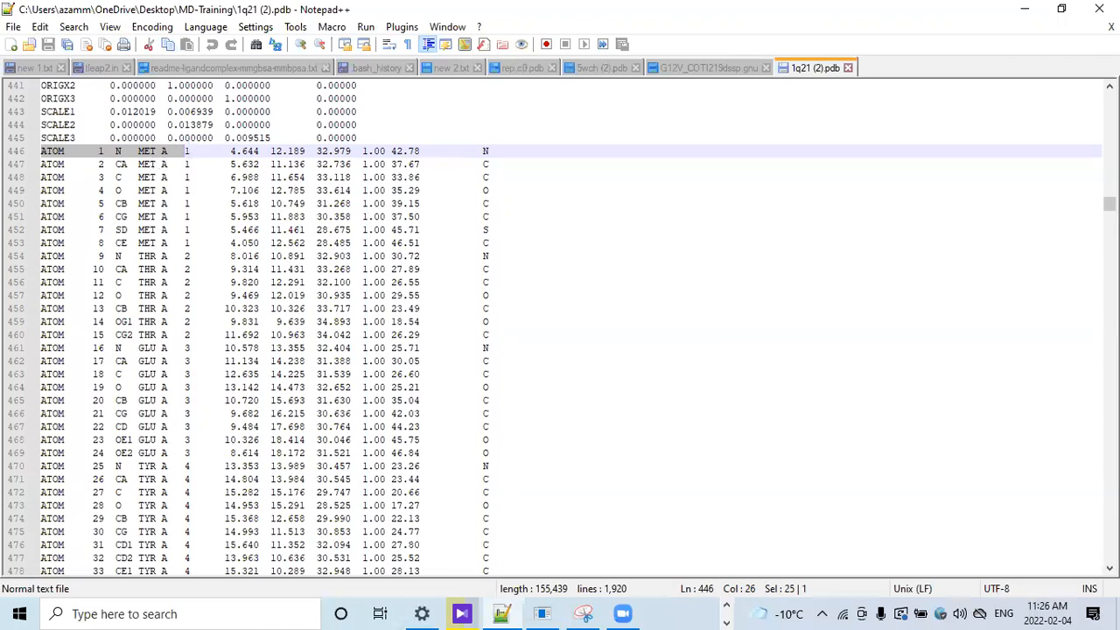
# Step: Examine the HETATM records for water and GDP and the CONECT lines near the file's end, plus the last protein ATOM records
pyautogui.moveTo(1108, 203); pyautogui.dragTo(1108, 443)
pyautogui.scroll(-20, 560, 328)
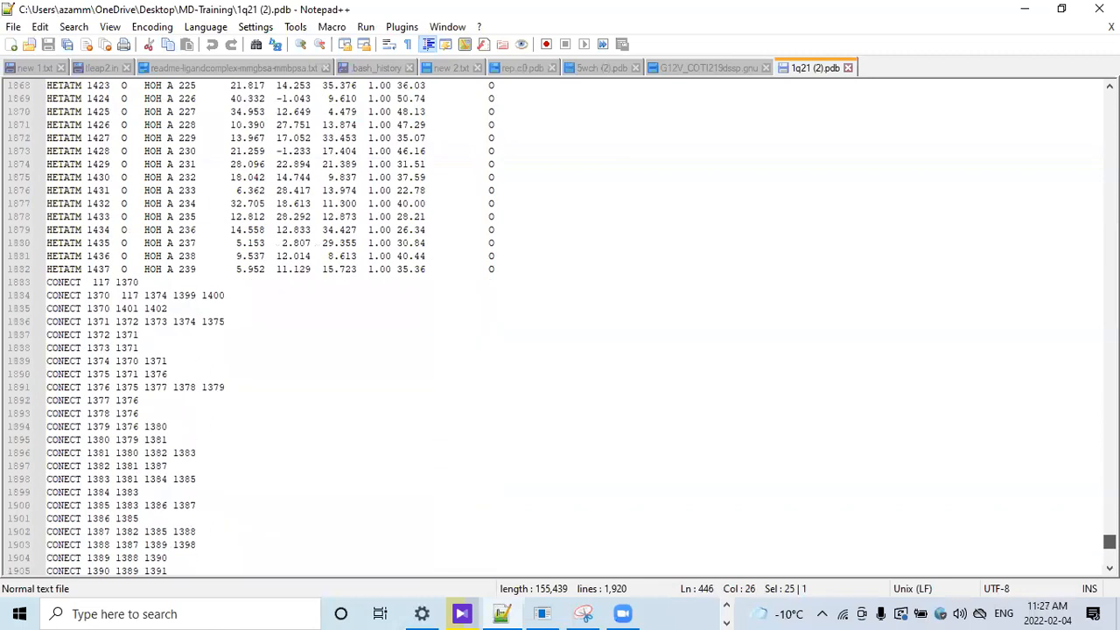
pyautogui.scroll(6, 559, 328)
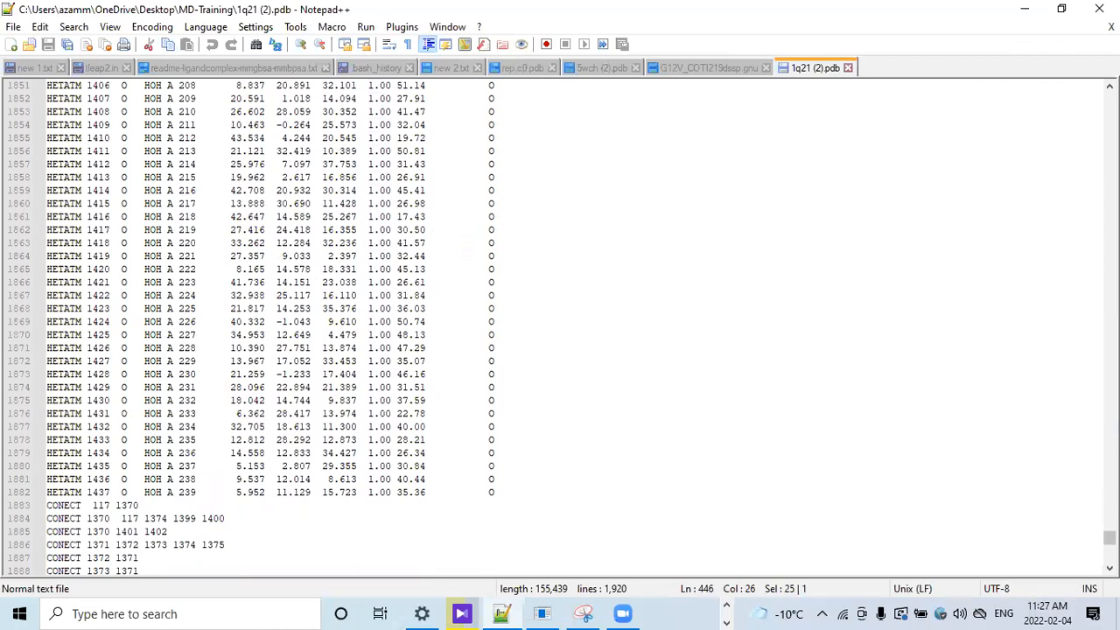
pyautogui.scroll(7, 1109, 535)
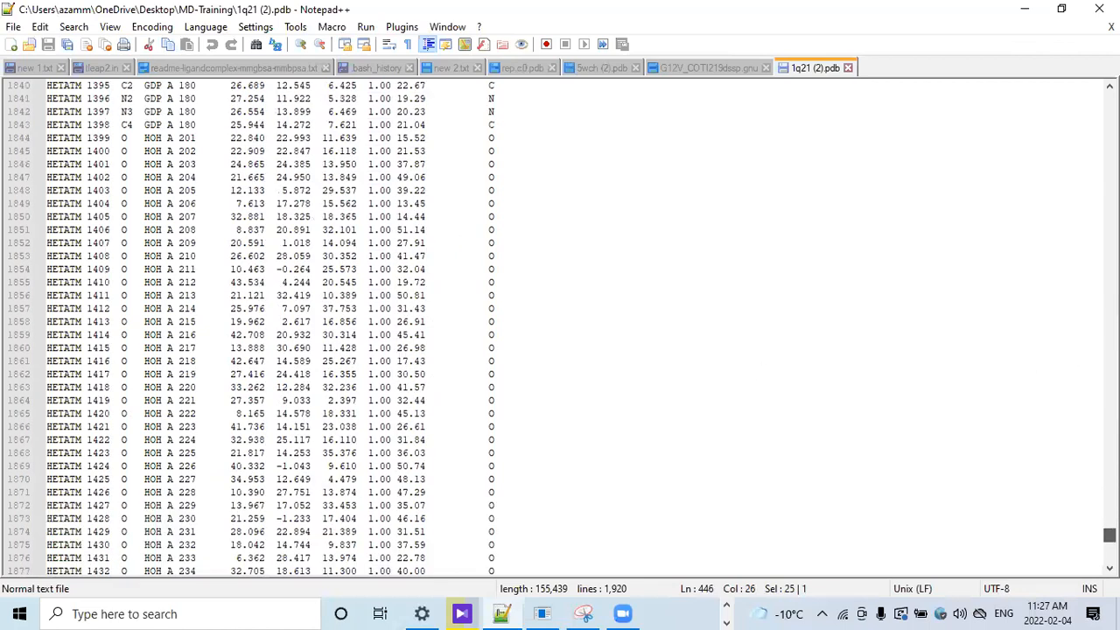
pyautogui.scroll(1, 1109, 535)
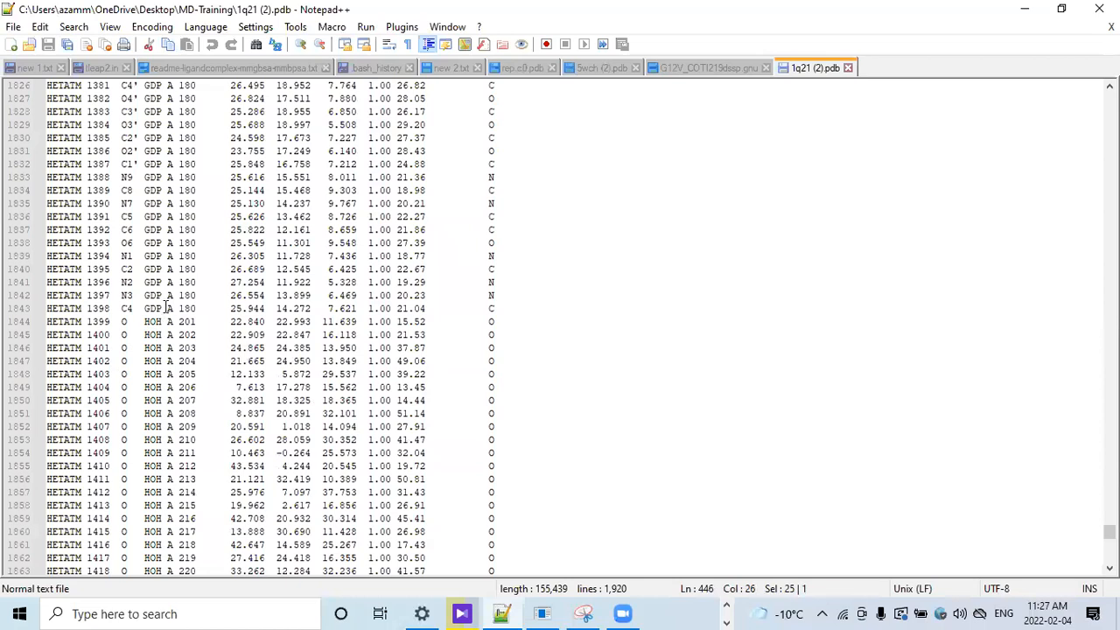
pyautogui.moveTo(164, 301); pyautogui.dragTo(7, 387)
pyautogui.moveTo(7, 479); pyautogui.dragTo(5, 523)
pyautogui.click(125, 270)
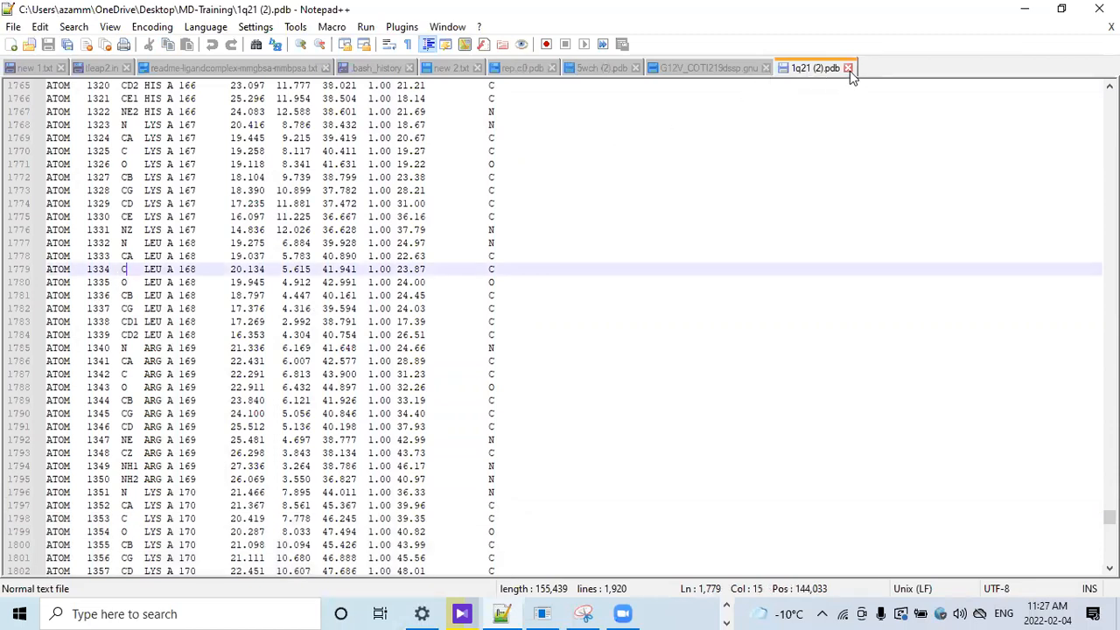
# Step: Search the 5wch (2).pdb file for "mis" and highlight the MISSING RESIDUES heading
pyautogui.click(600, 68)
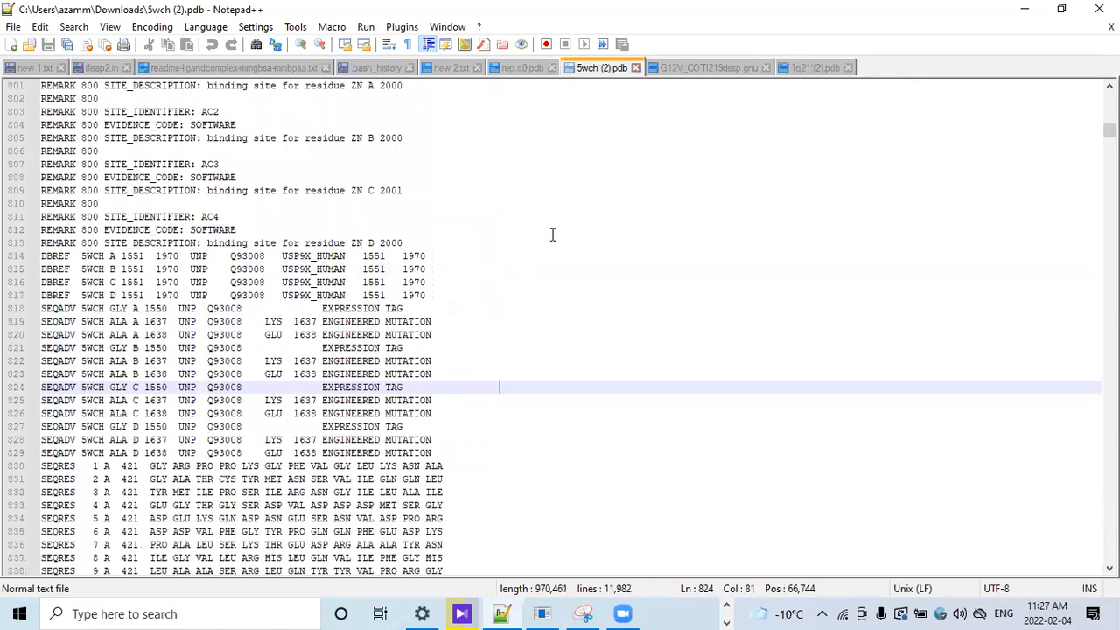
pyautogui.click(797, 68)
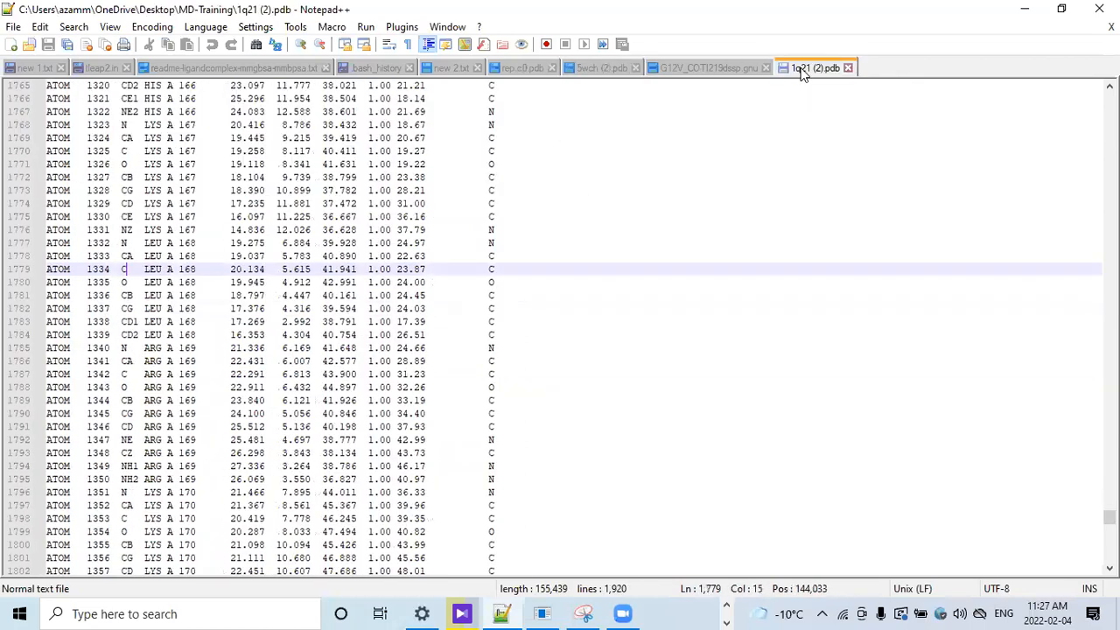
pyautogui.click(607, 70)
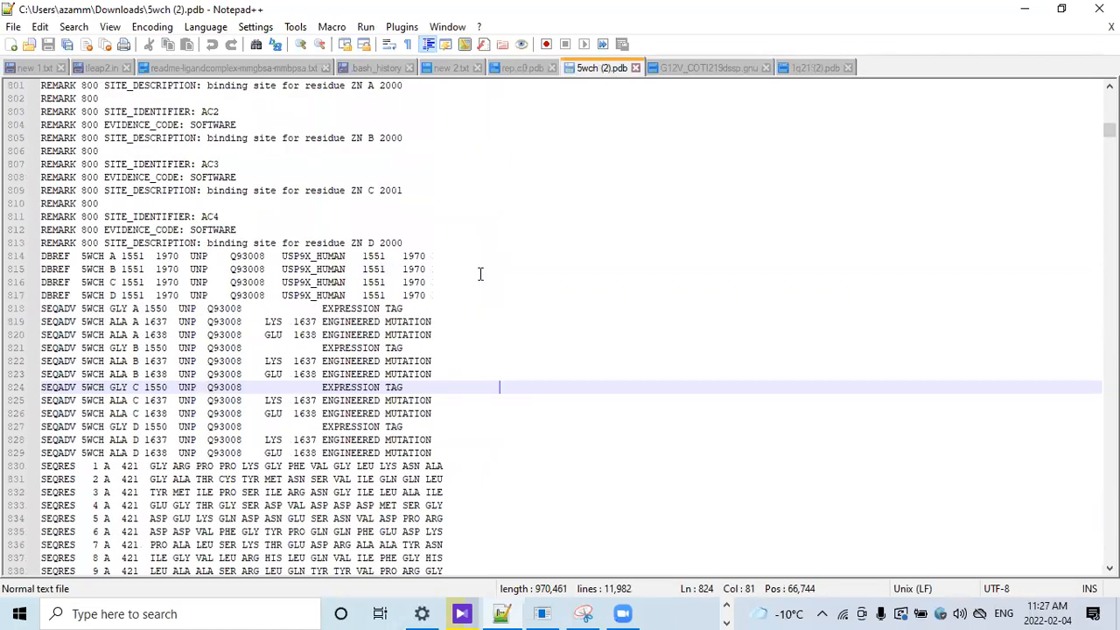
pyautogui.hotkey('ctrl', 'f')
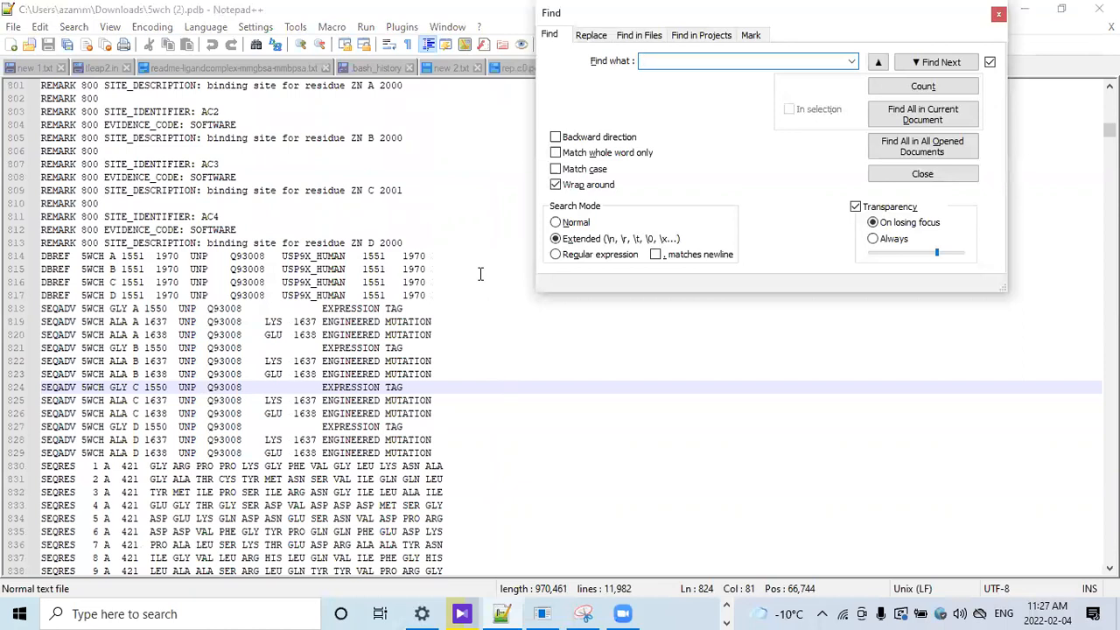
pyautogui.write('mis')
pyautogui.press('Return')
pyautogui.moveTo(196, 308); pyautogui.dragTo(103, 307)
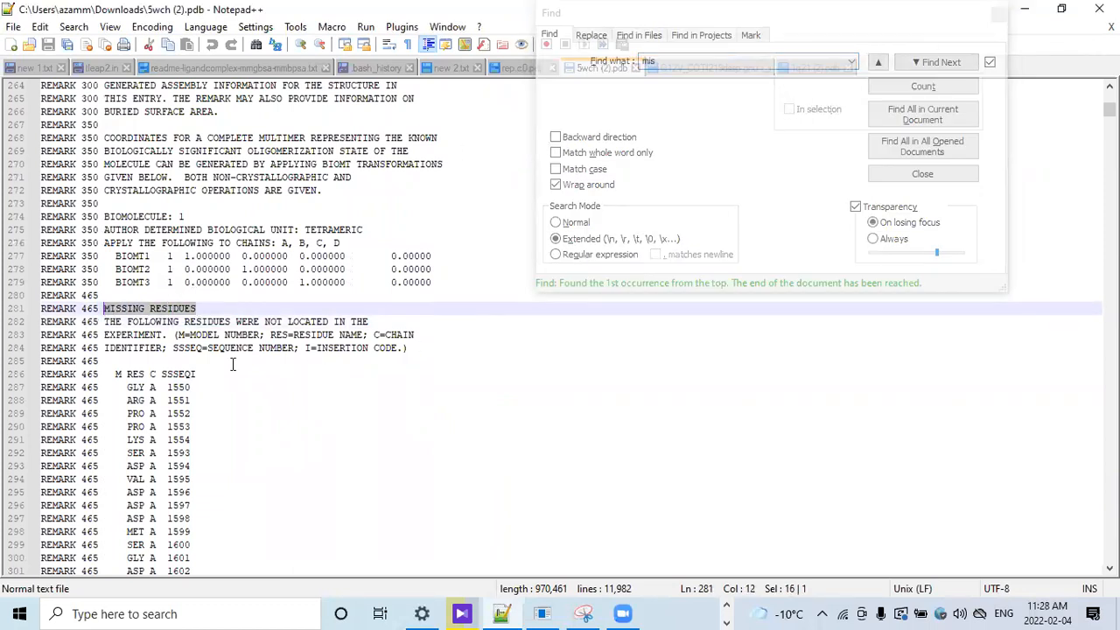
# Step: Go through the list under the missing residues heading, highlighting the heading and the chain A rows from the column header down to residue 1598
pyautogui.click(233, 364)
pyautogui.press('Down')
pyautogui.press('Down')
pyautogui.press('Down')
pyautogui.press('Down')
pyautogui.press('Down')
pyautogui.press('Down')
pyautogui.press('Down')
pyautogui.press('Down')
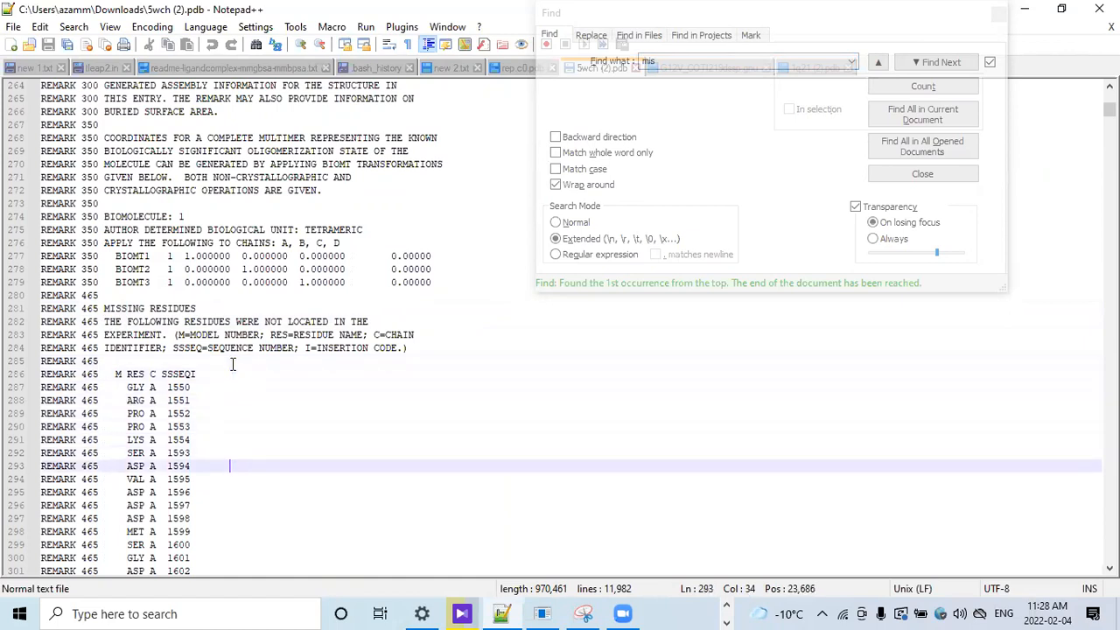
pyautogui.moveTo(198, 308); pyautogui.dragTo(103, 308)
pyautogui.moveTo(123, 373); pyautogui.dragTo(190, 518)
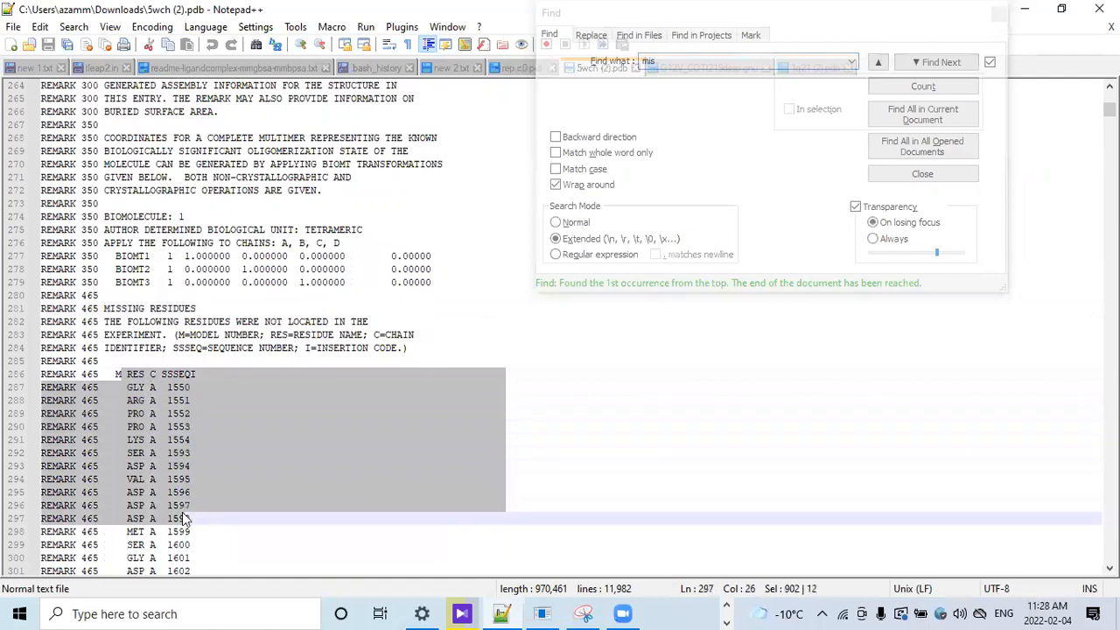
# Step: Highlight the residue number, chain identifier and residue name of the first missing residue, GLY A 1550
pyautogui.click(153, 389)
pyautogui.moveTo(167, 388); pyautogui.dragTo(193, 387)
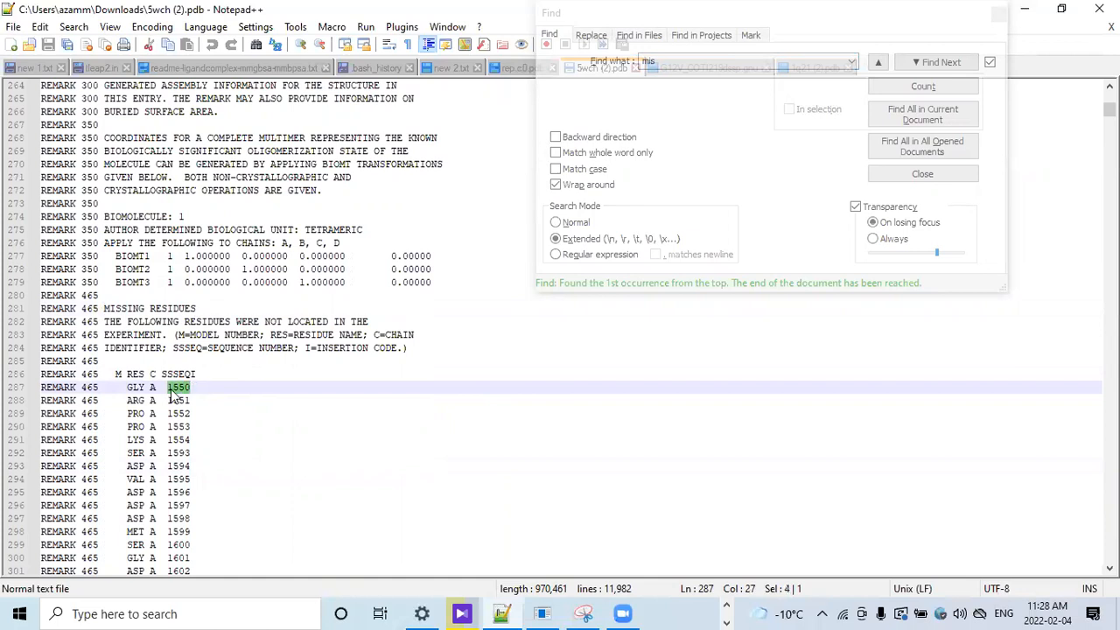
pyautogui.click(156, 387)
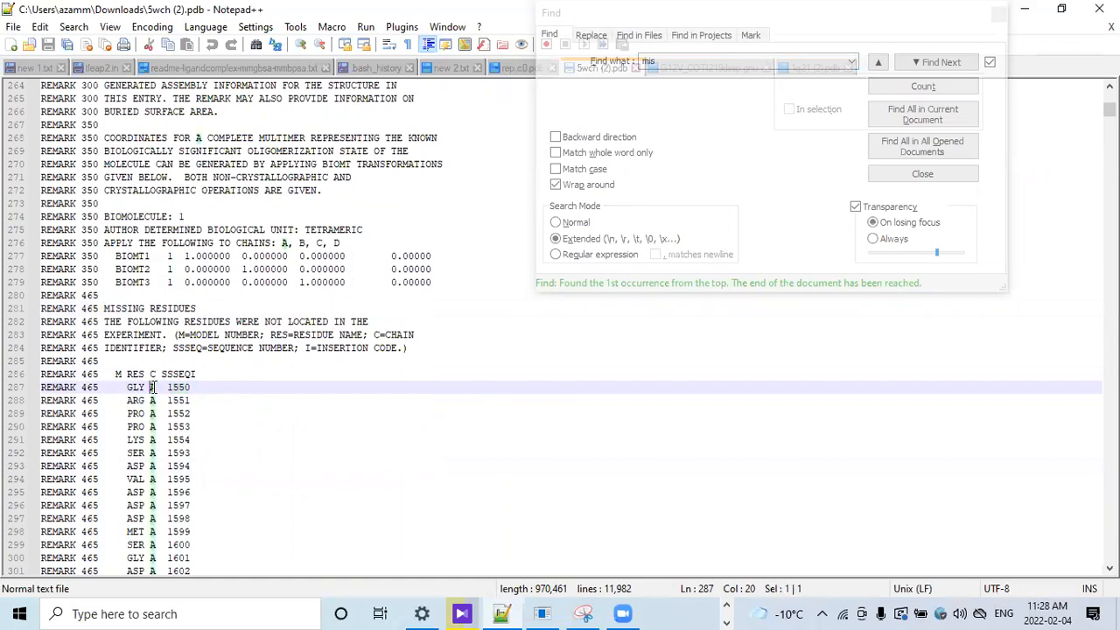
pyautogui.click(128, 385)
pyautogui.moveTo(128, 386); pyautogui.dragTo(141, 387)
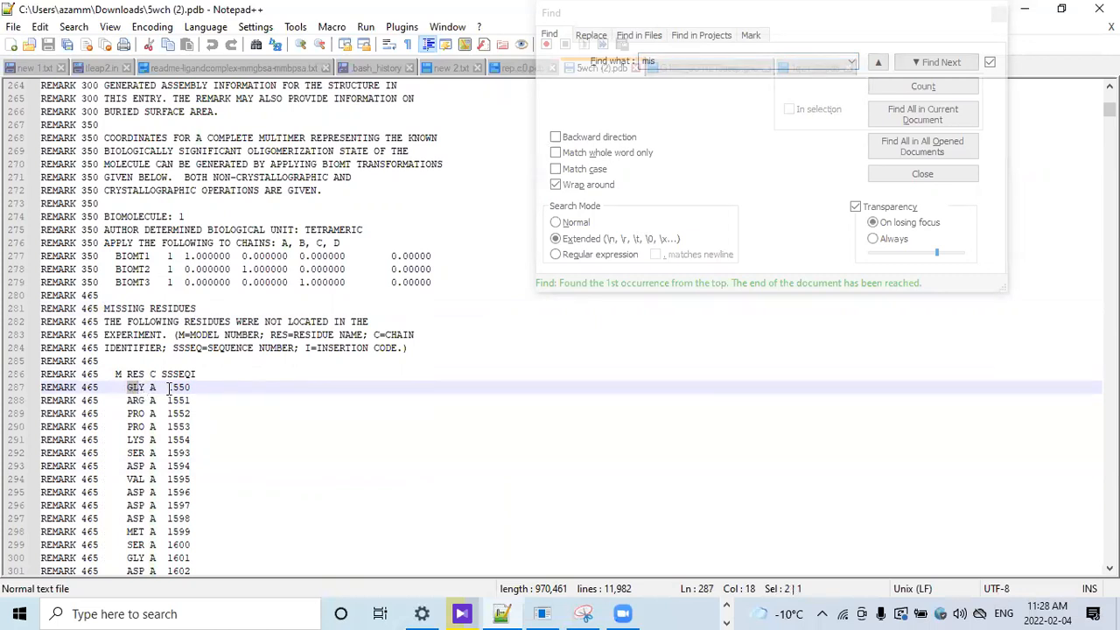
pyautogui.moveTo(168, 386); pyautogui.dragTo(192, 386)
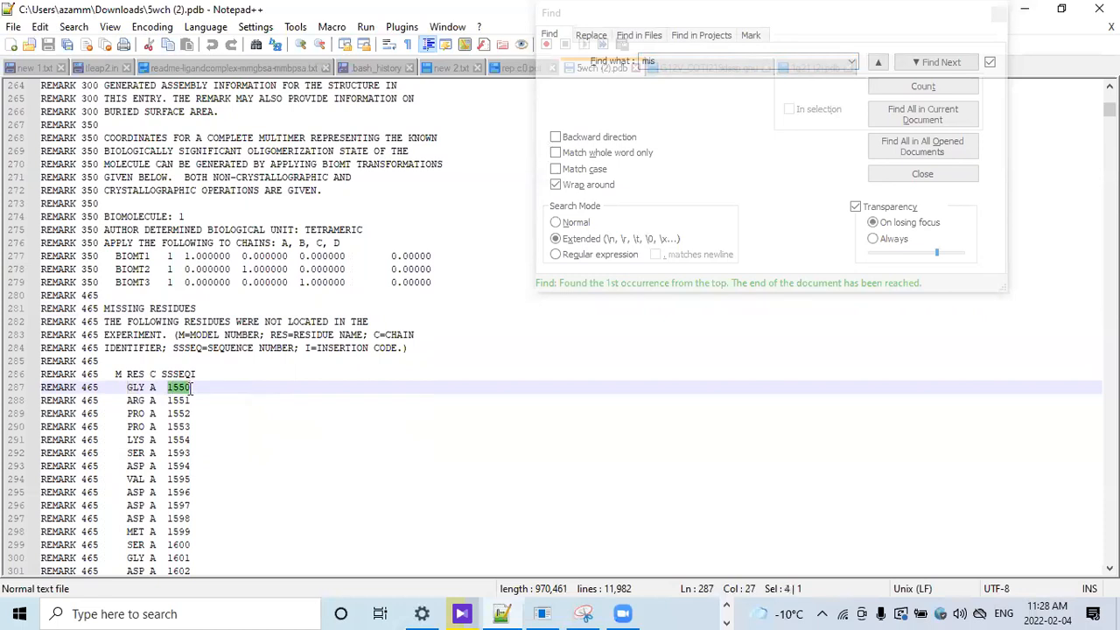
pyautogui.click(151, 387)
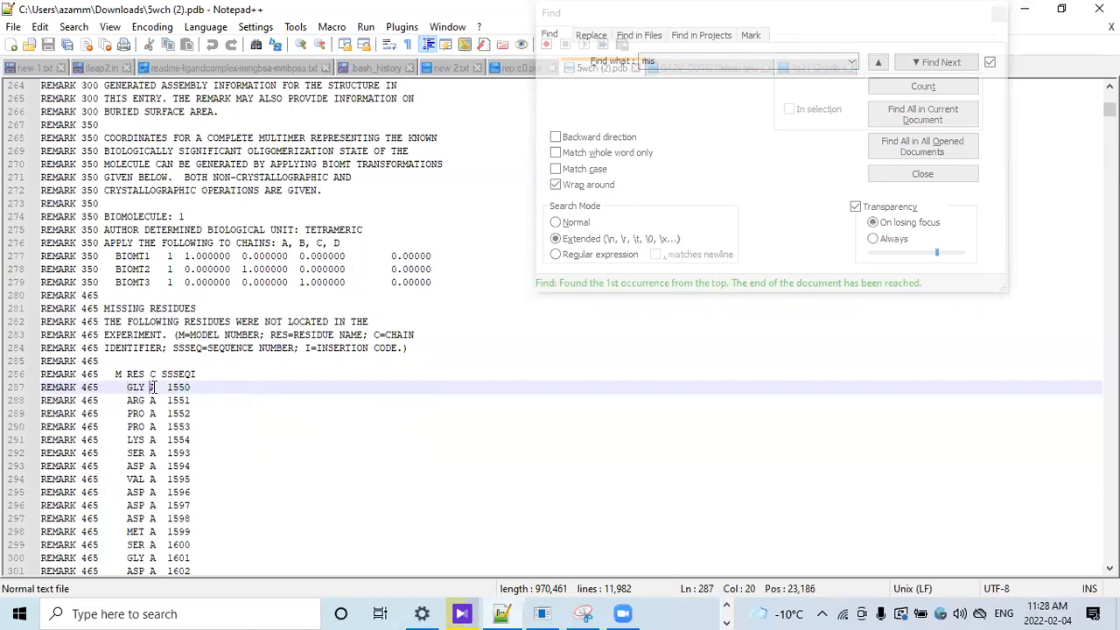
pyautogui.click(283, 401)
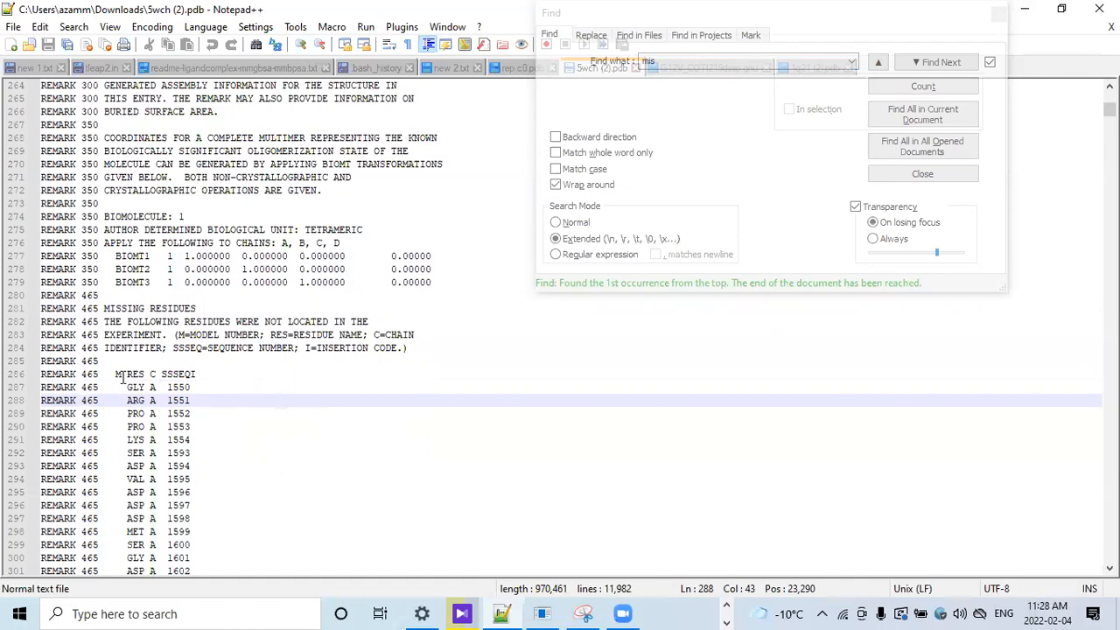
# Step: Search the 5wch file for "mut" and highlight the residue number and original residue LYS in the first engineered mutation record
pyautogui.click(679, 60)
pyautogui.press('BackSpace')
pyautogui.write('mut')
pyautogui.press('Return')
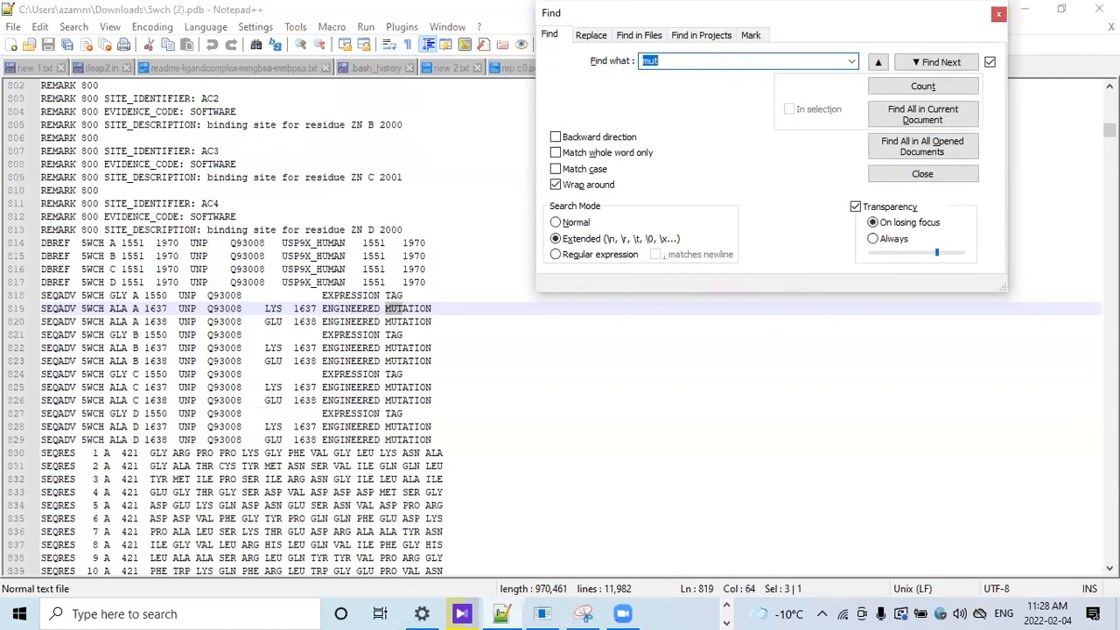
pyautogui.moveTo(124, 308); pyautogui.dragTo(159, 308)
pyautogui.click(148, 308)
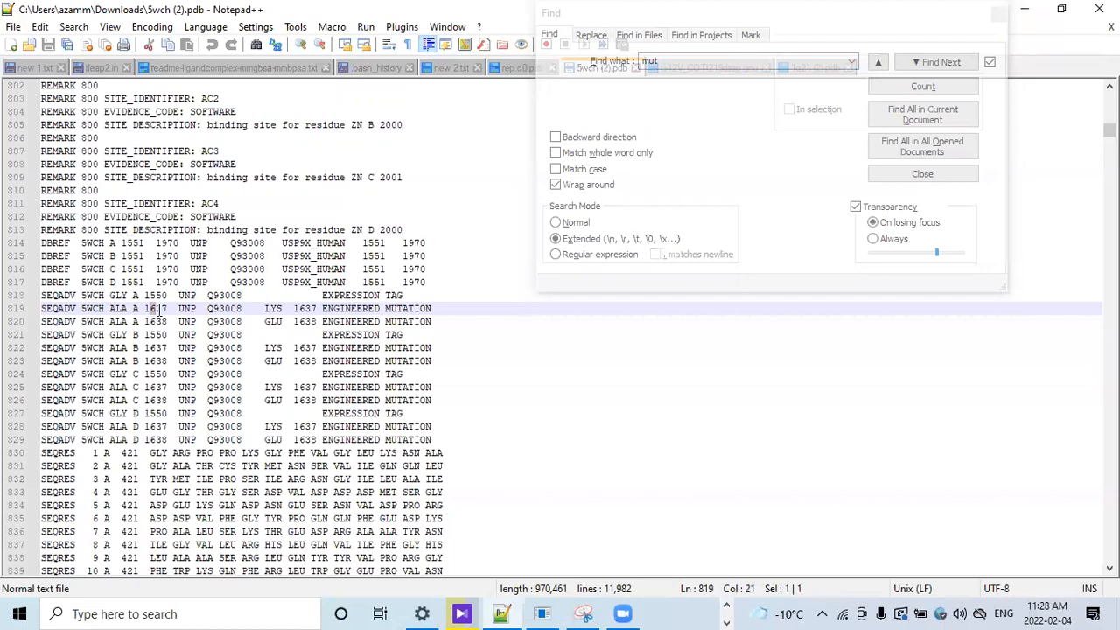
pyautogui.doubleClick(268, 308)
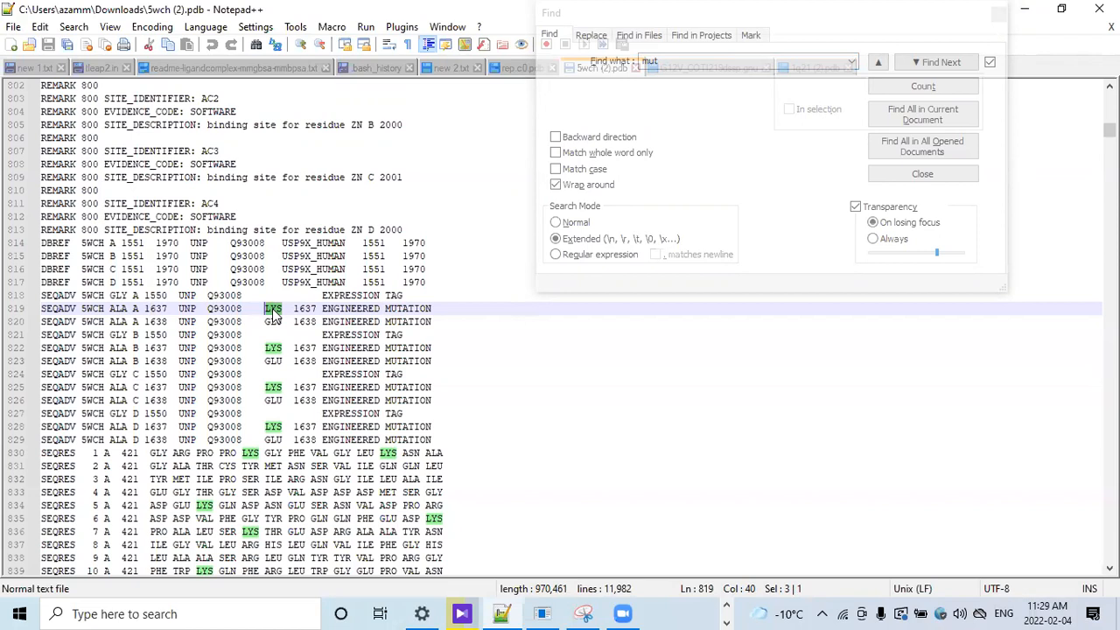
# Step: Close the search, minimize the text editor and open the 1q21 (2) PDB file from the MD-Training folder in Maestro
pyautogui.click(997, 13)
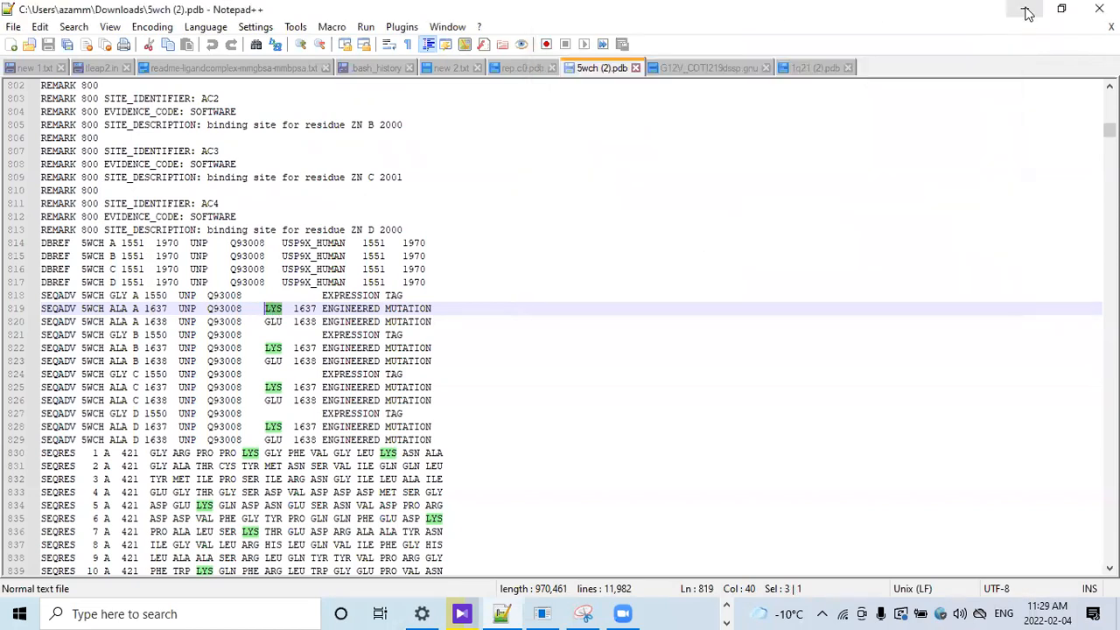
pyautogui.click(1028, 14)
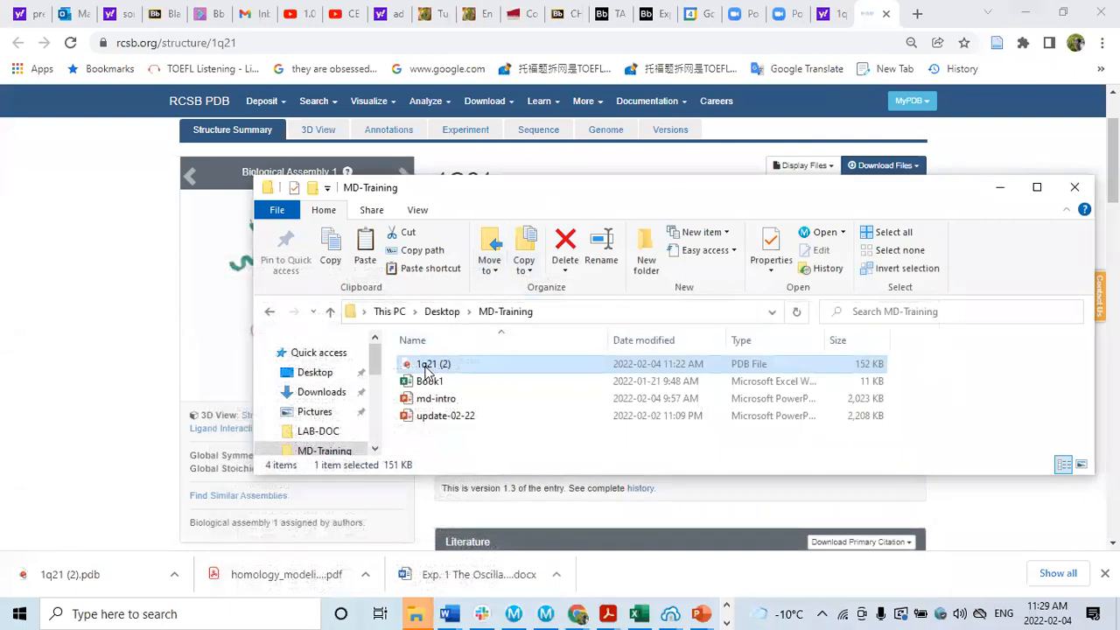
pyautogui.click(938, 610)
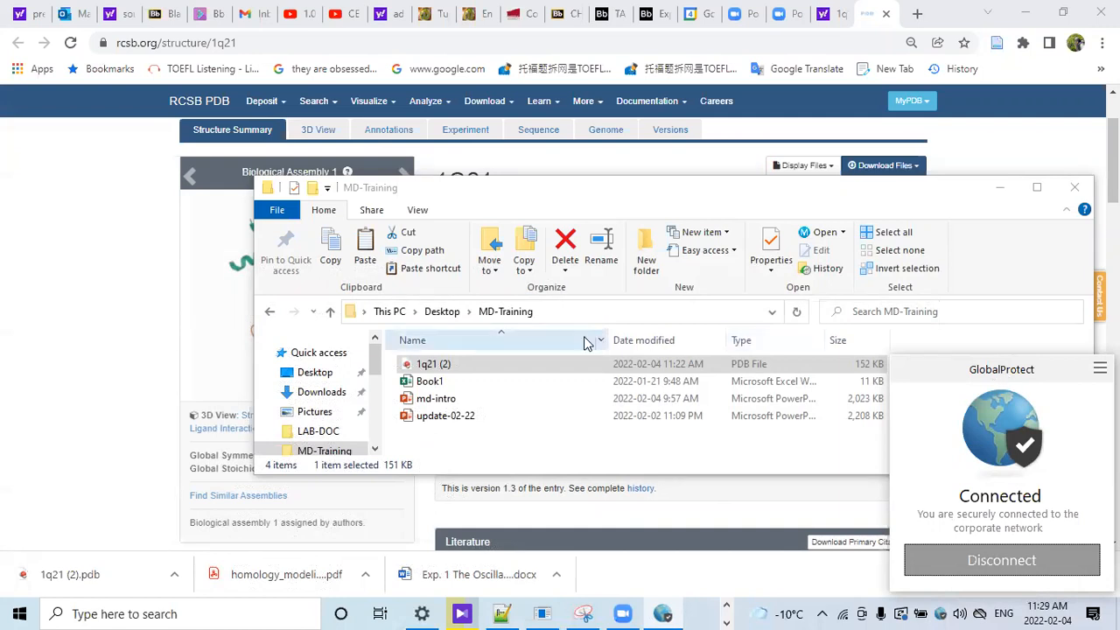
pyautogui.click(508, 363)
pyautogui.doubleClick(511, 366)
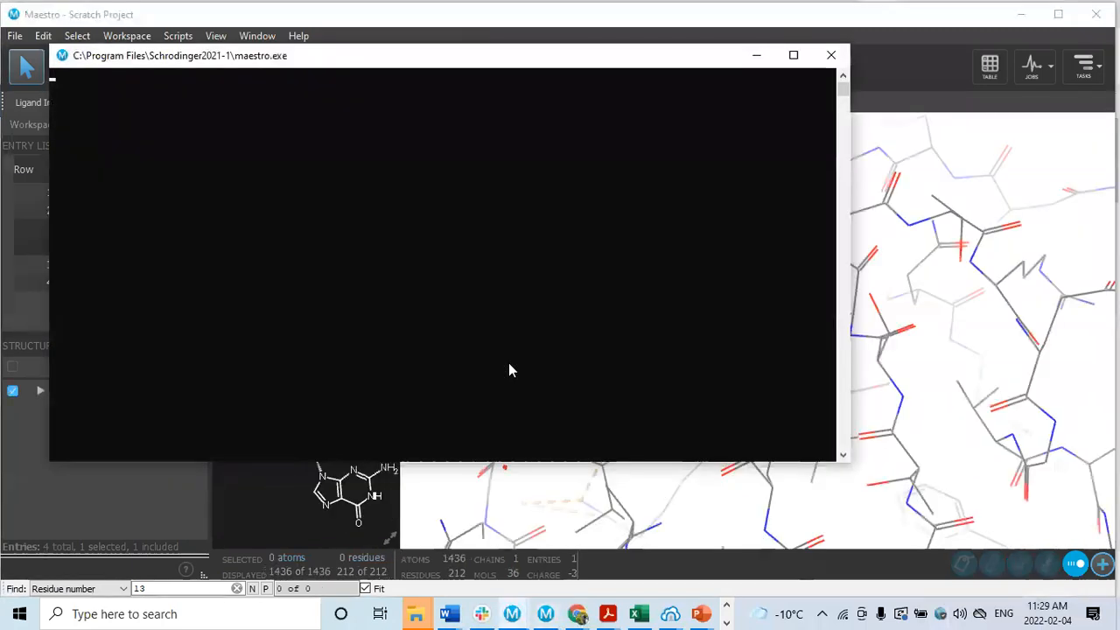
# Step: Minimize the Maestro console window and set the workspace background colour to black
pyautogui.click(756, 55)
pyautogui.click(1076, 564)
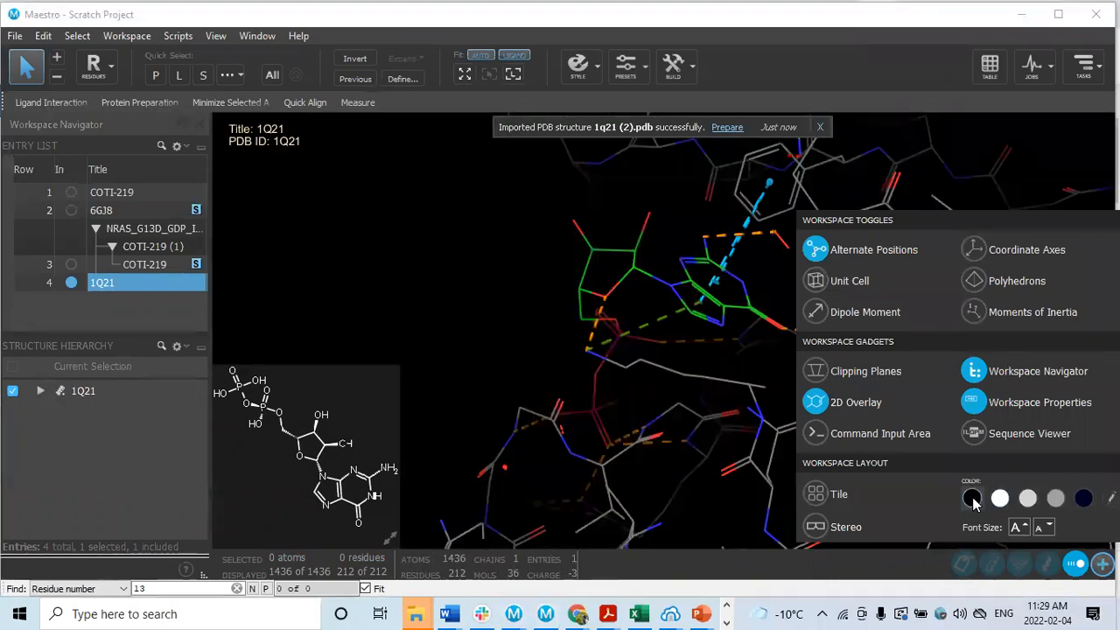
pyautogui.click(973, 500)
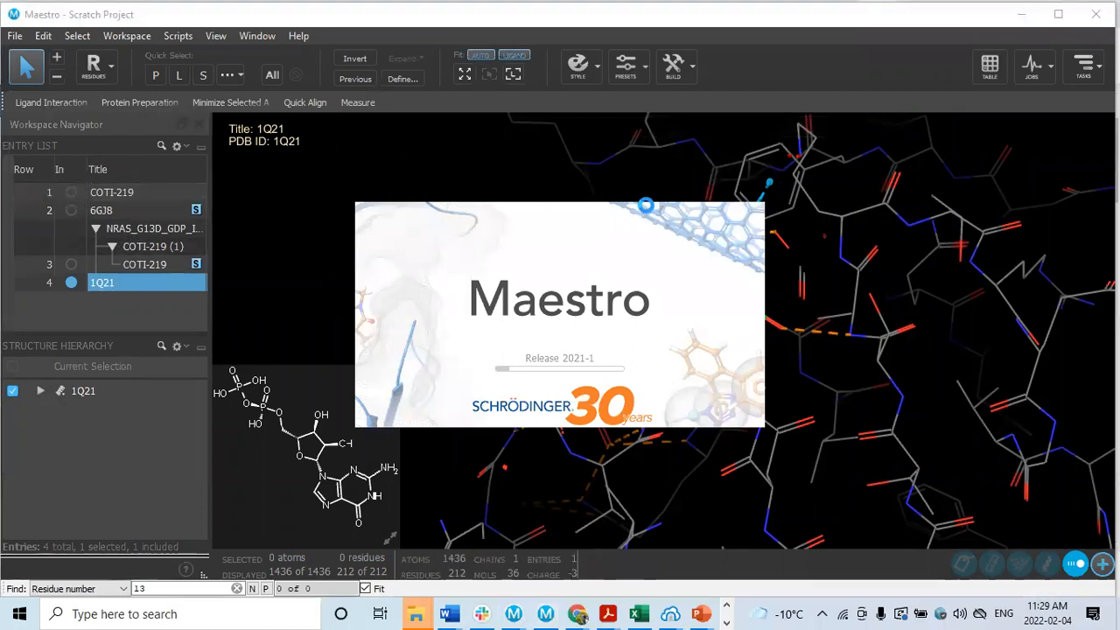
# Step: Include entries COTI-219 and 6GJ8 together in the workspace and select both in the entry list
pyautogui.click(70, 192)
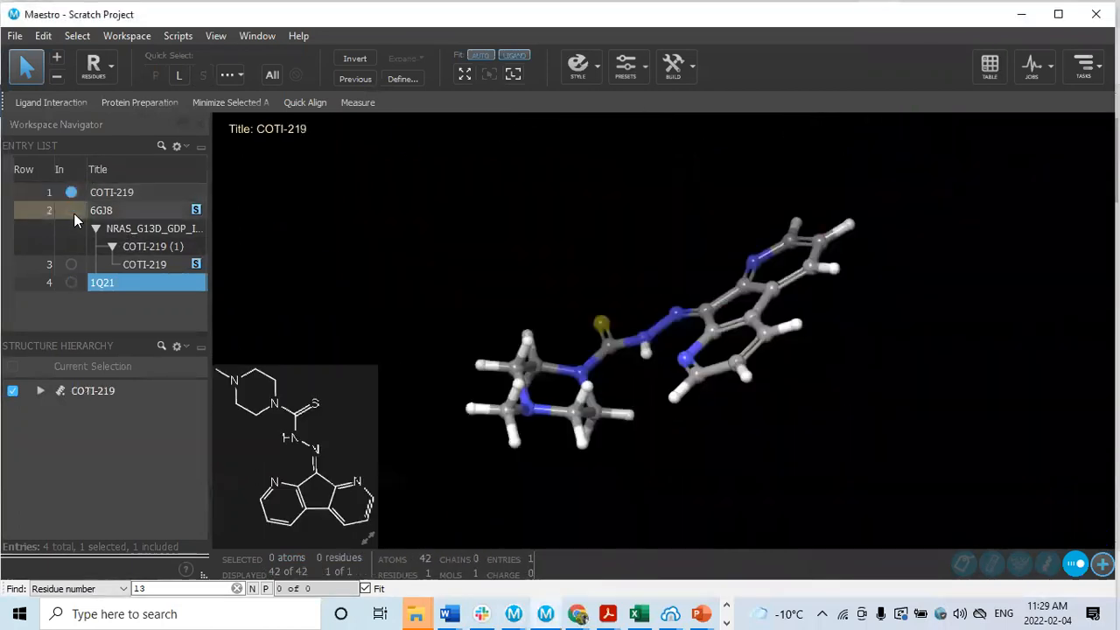
pyautogui.click(71, 210)
pyautogui.click(94, 211)
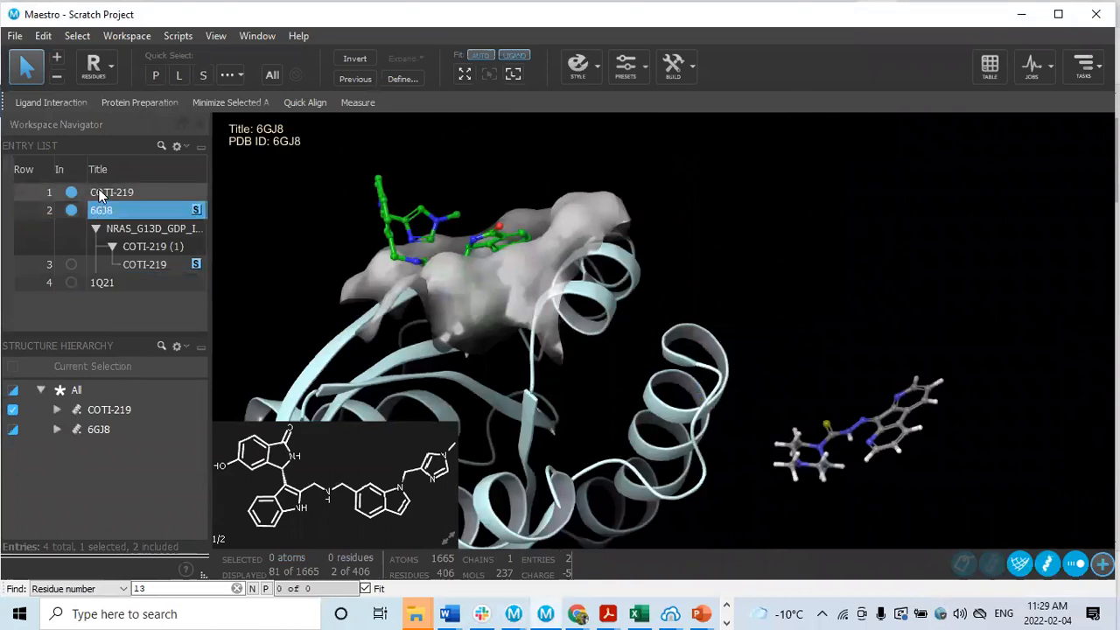
pyautogui.keyDown('ctrl'); pyautogui.click(99, 192); pyautogui.keyUp('ctrl')
pyautogui.keyDown('ctrl'); pyautogui.click(99, 191); pyautogui.keyUp('ctrl')
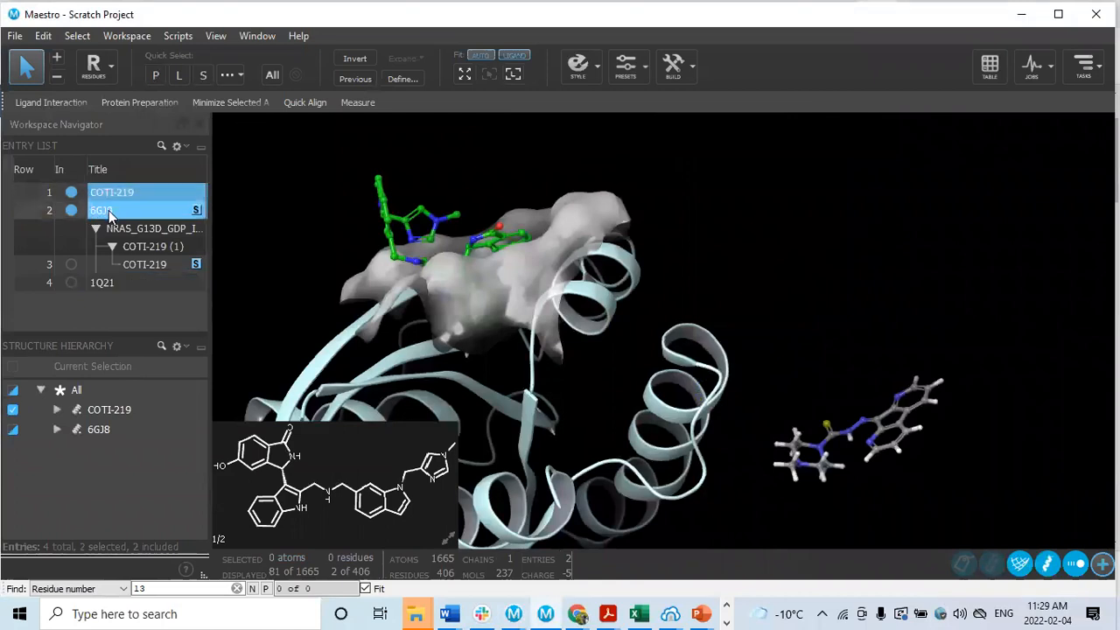
# Step: Collapse the NRAS_G13D group under 6GJ8 and show only entry 1Q21, fitted to the workspace
pyautogui.click(94, 228)
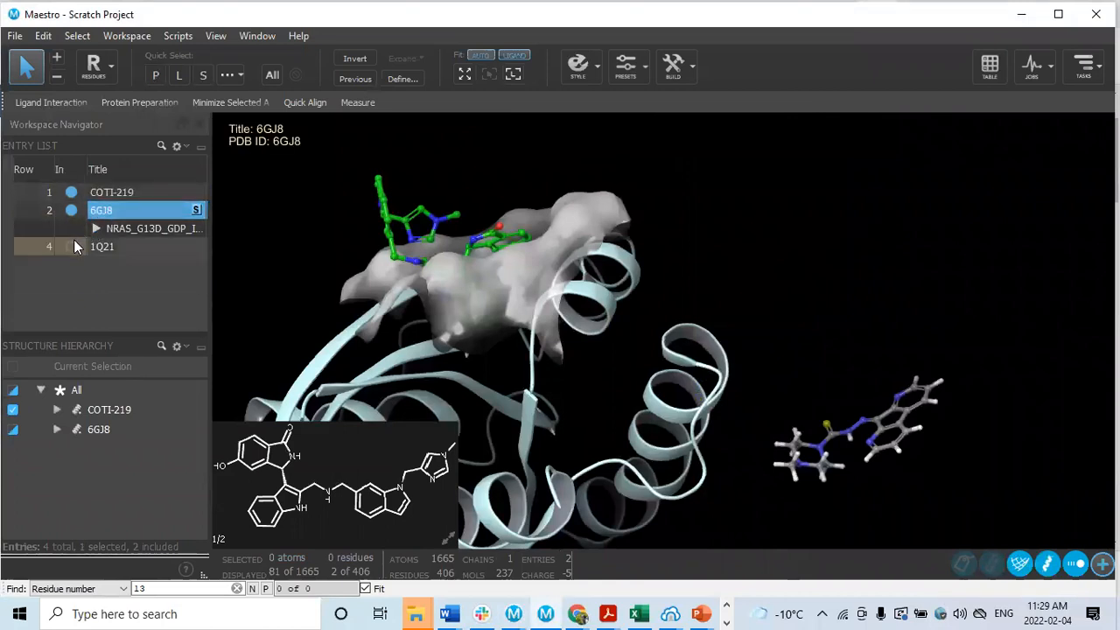
pyautogui.click(71, 246)
pyautogui.click(98, 248)
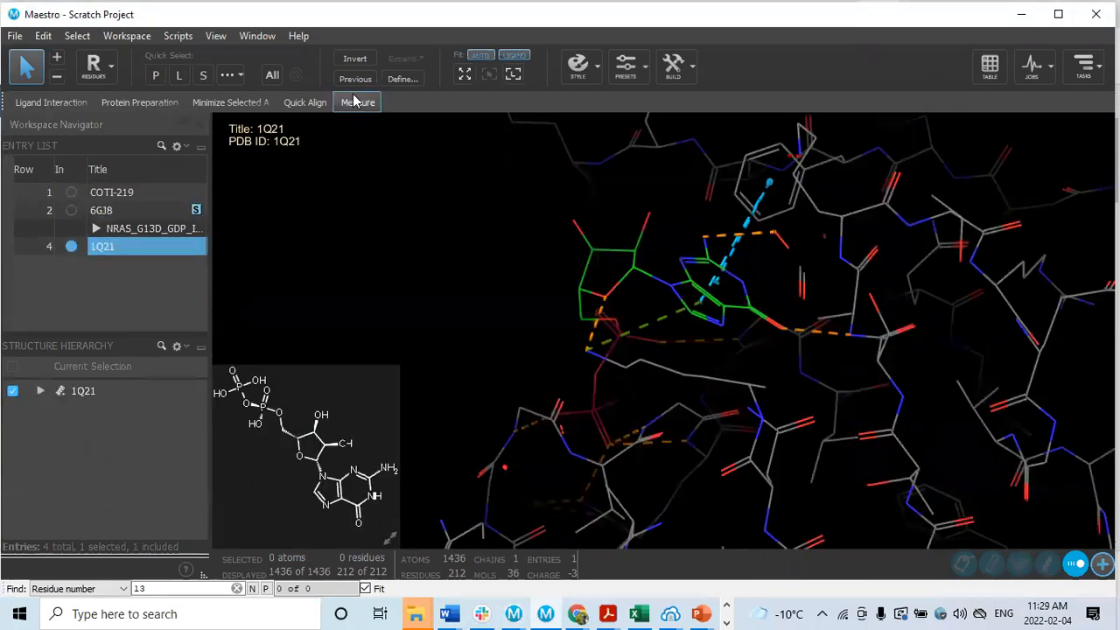
pyautogui.click(465, 75)
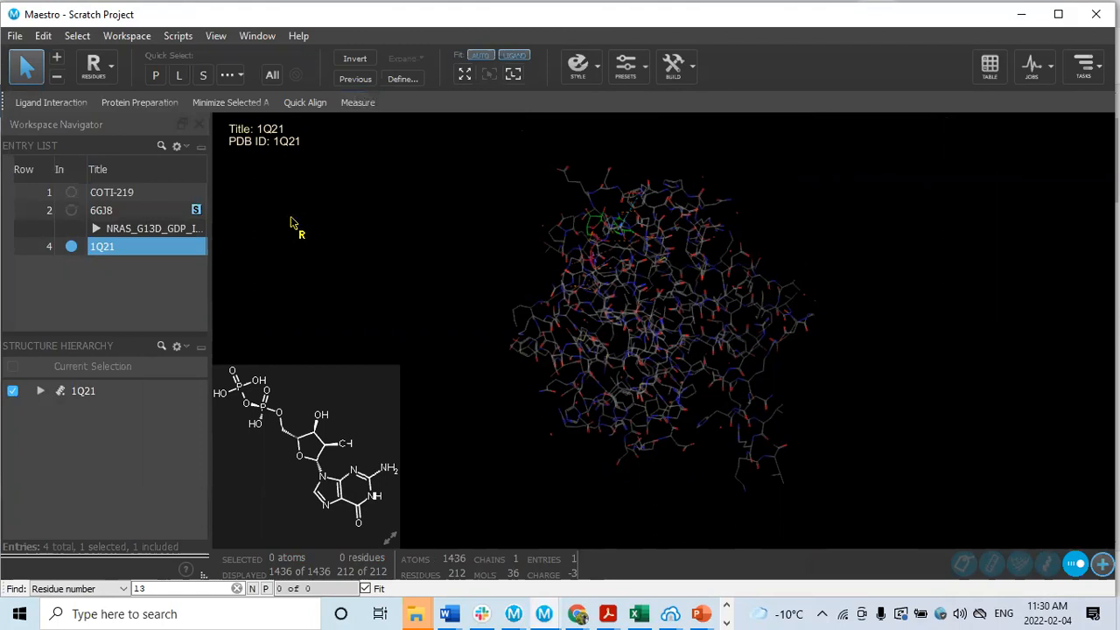
# Step: Select all atoms of 1Q21, look over the representation style options, and clear the selection
pyautogui.hotkey('ctrl', 'a')
pyautogui.click(577, 65)
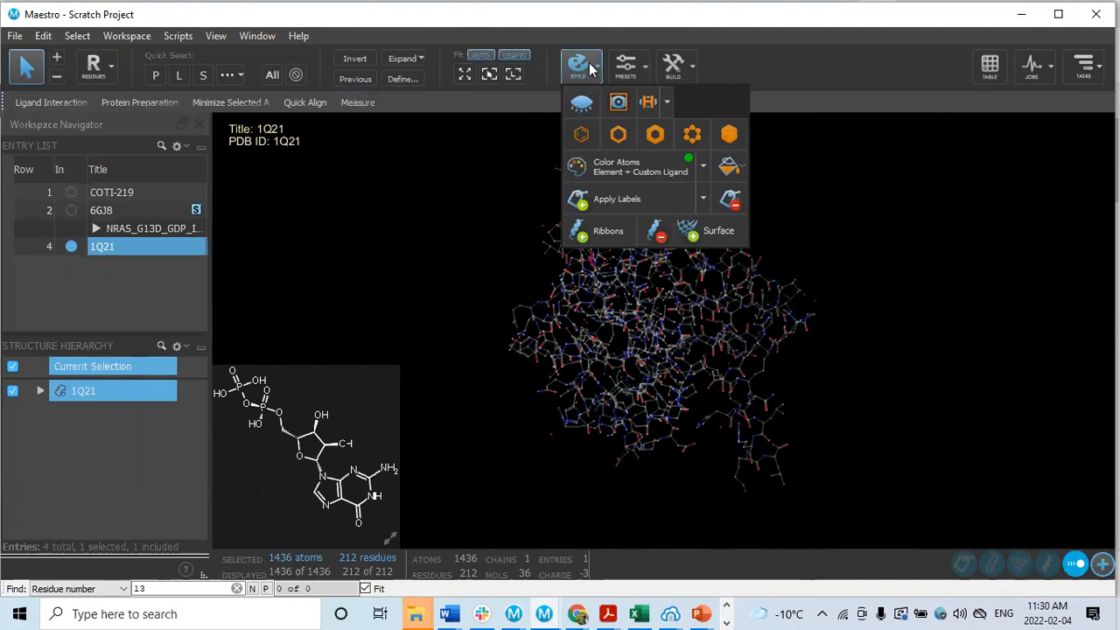
pyautogui.click(371, 194)
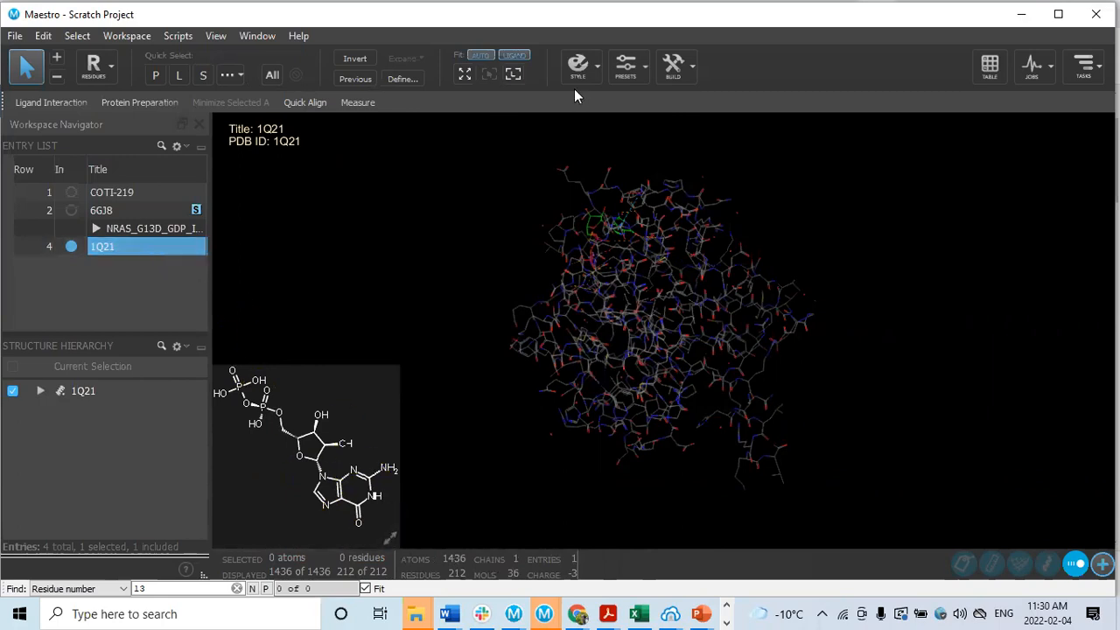
pyautogui.click(578, 65)
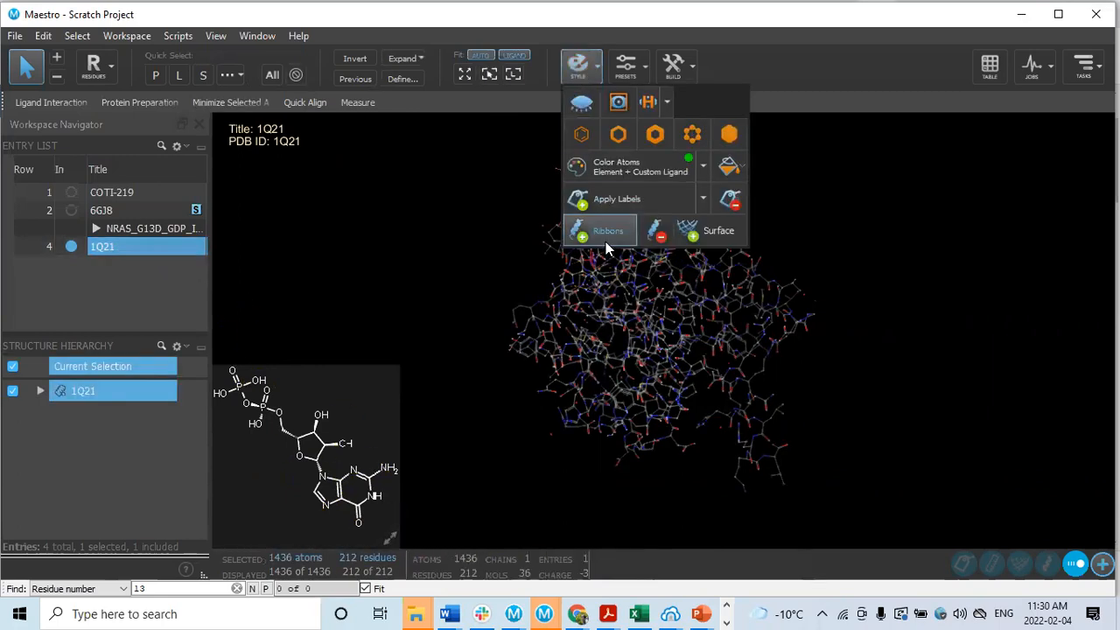
pyautogui.click(493, 254)
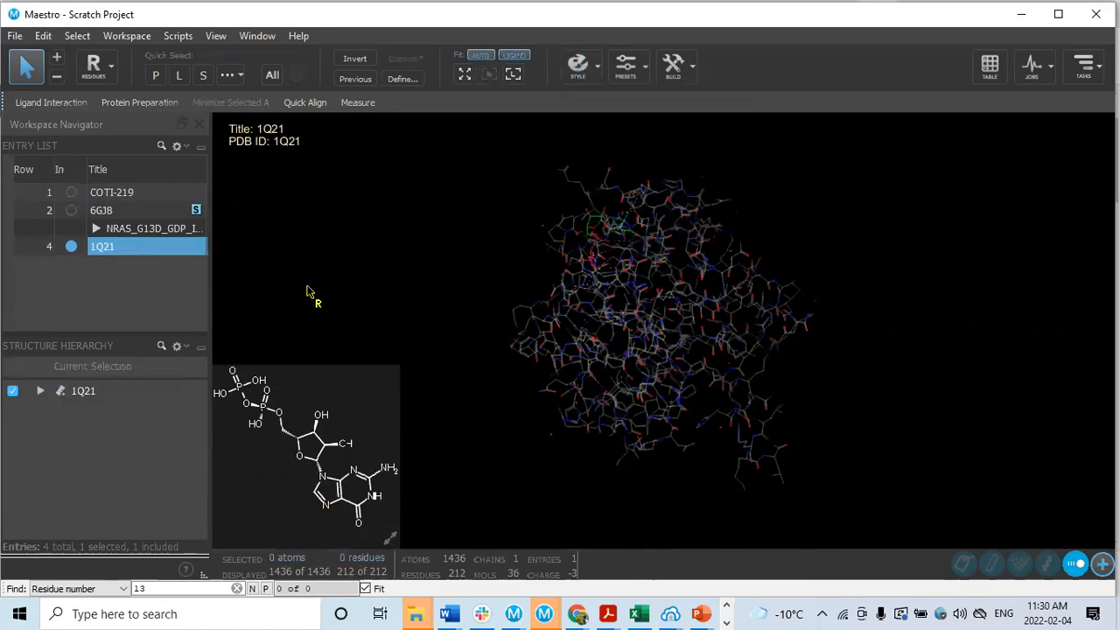
# Step: Quick-select the protein, look at the style options, and replace that selection with a single residue in the structure
pyautogui.click(155, 75)
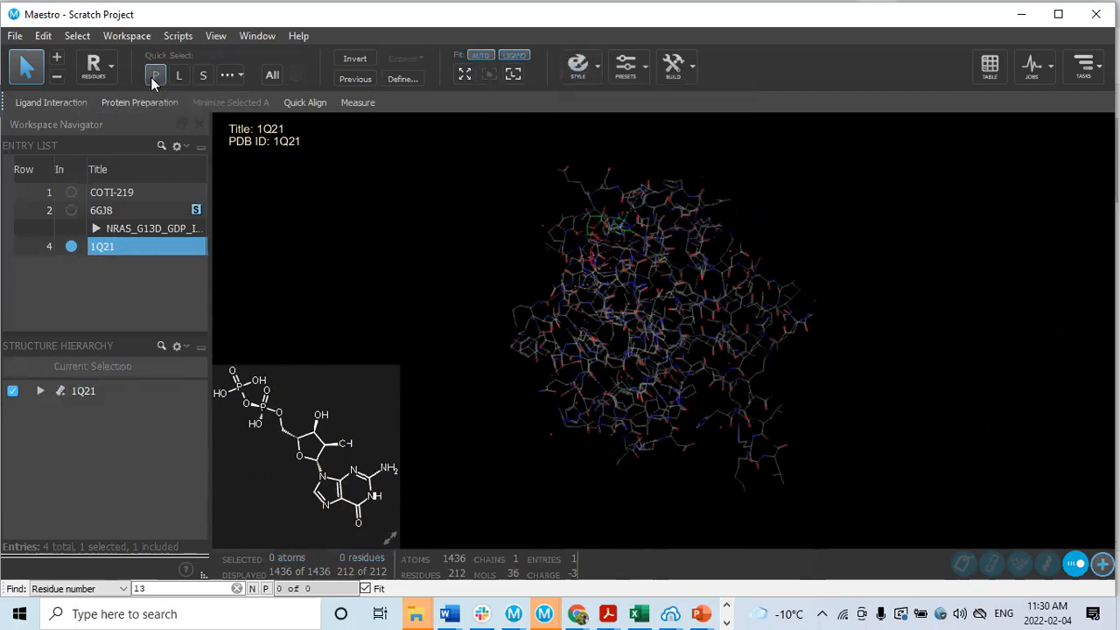
pyautogui.click(579, 77)
pyautogui.click(472, 187)
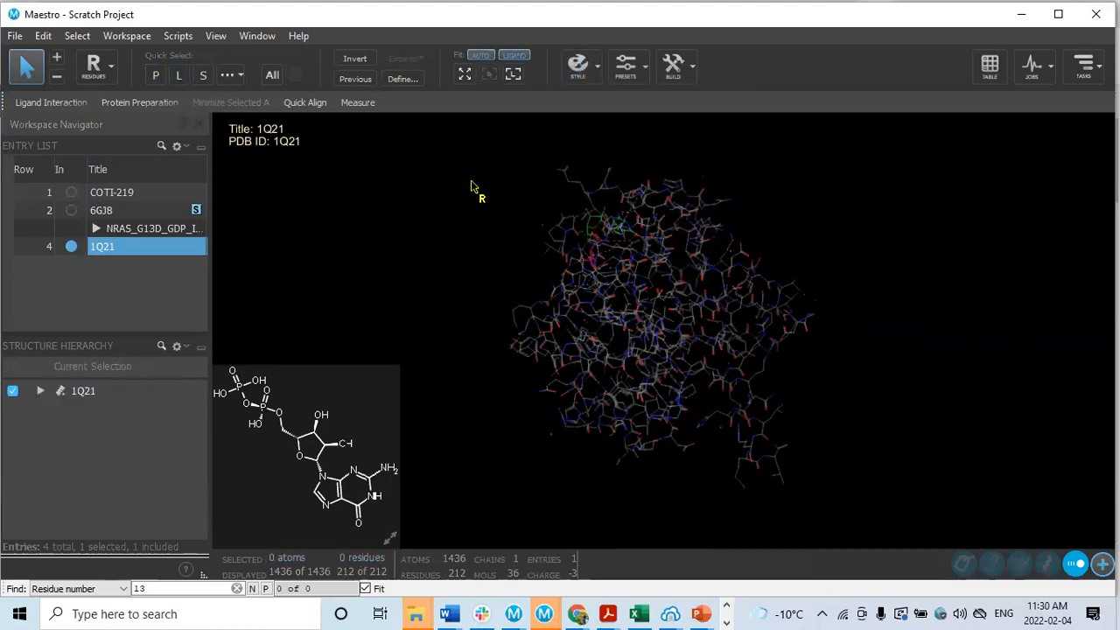
pyautogui.click(758, 276)
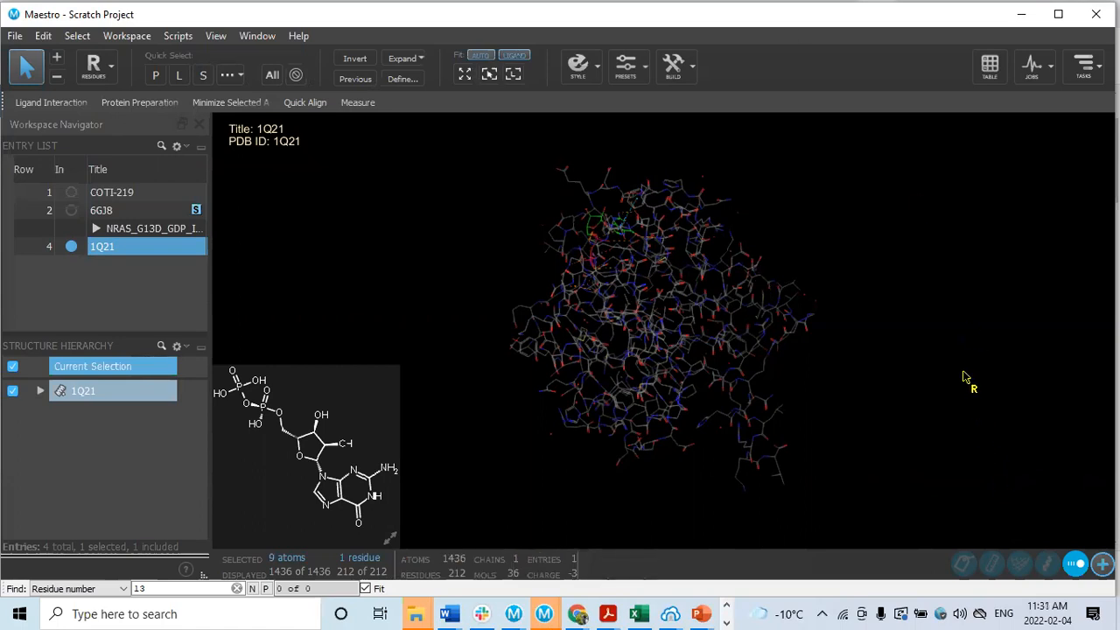
# Step: Select the protein of 1Q21, add ribbons to it, hide its atoms, and clear the selection
pyautogui.scroll(-3, 971, 371)
pyautogui.scroll(5, 971, 371)
pyautogui.moveTo(1047, 432); pyautogui.dragTo(1093, 411, button='middle')
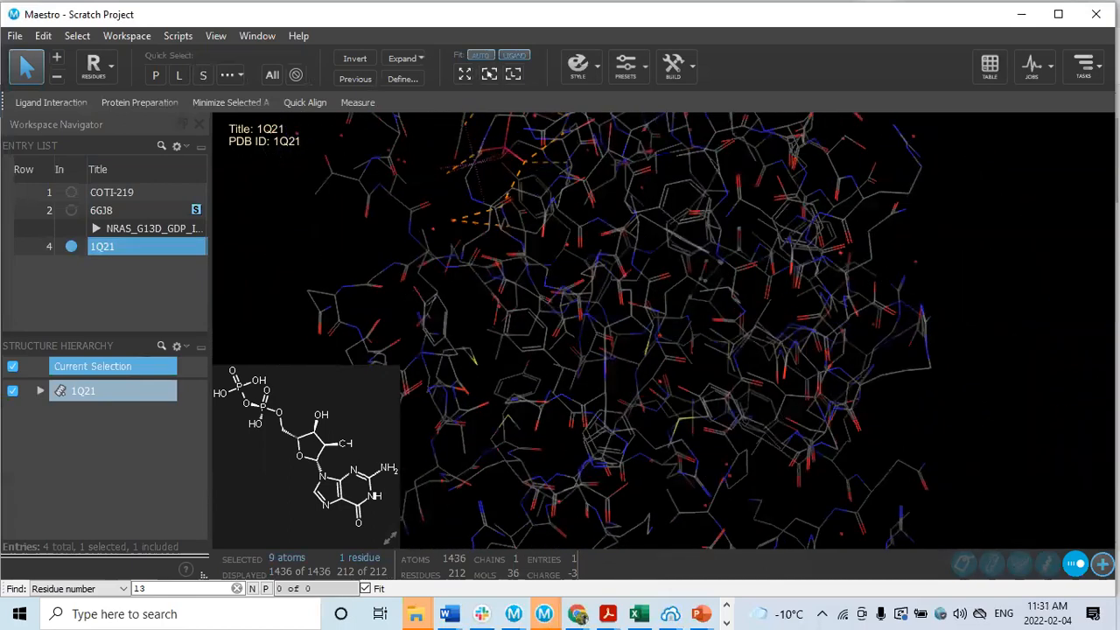
pyautogui.moveTo(1022, 285); pyautogui.dragTo(1008, 449, button='middle')
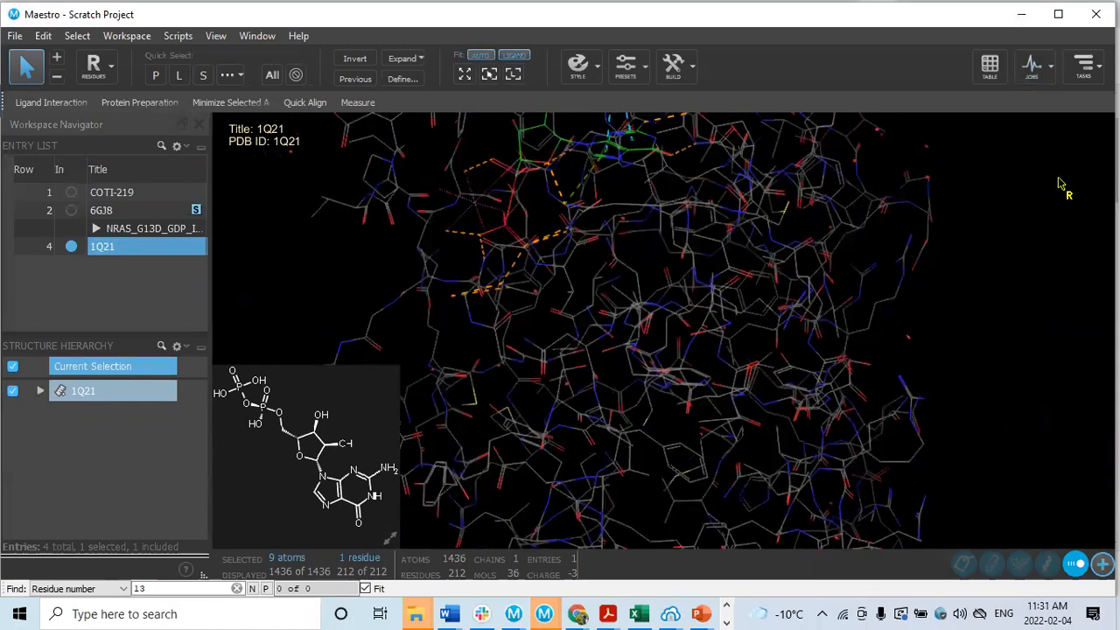
pyautogui.click(154, 76)
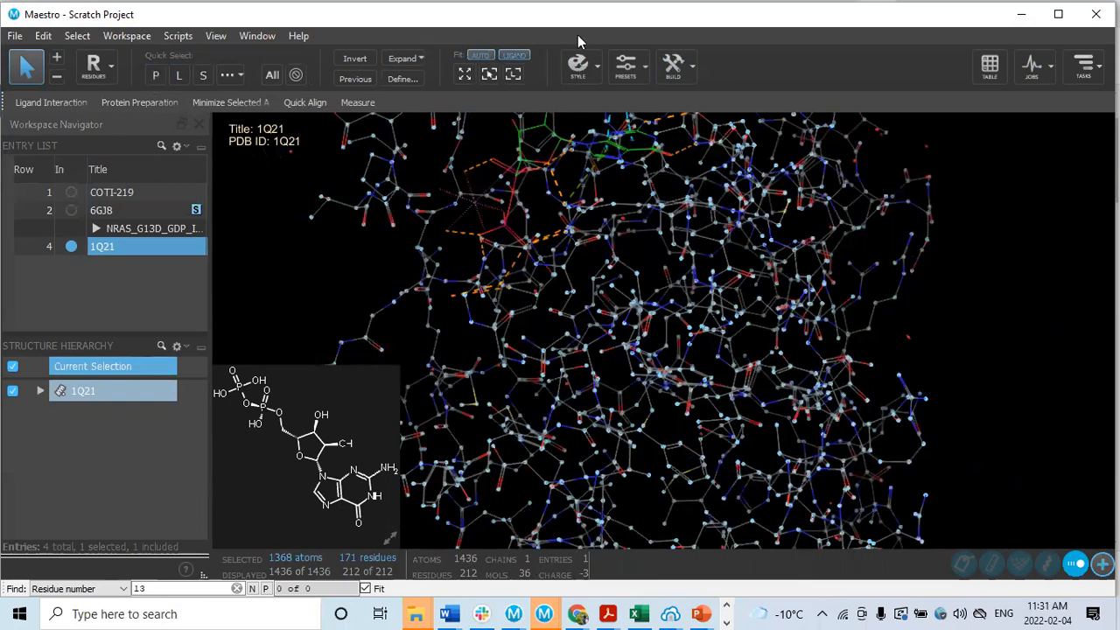
pyautogui.click(577, 63)
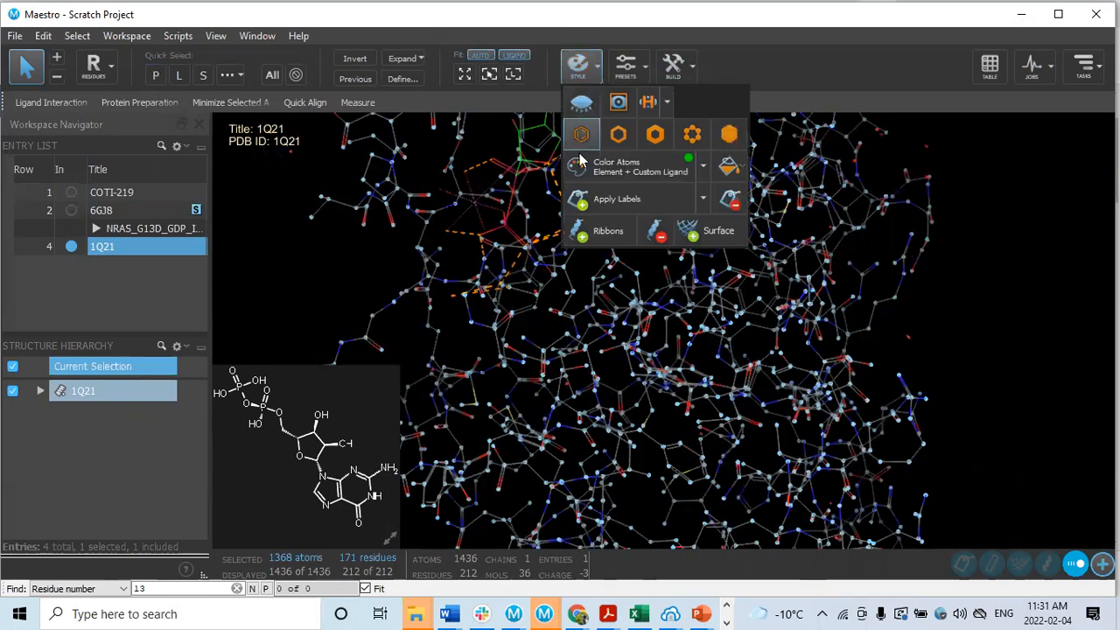
pyautogui.click(585, 234)
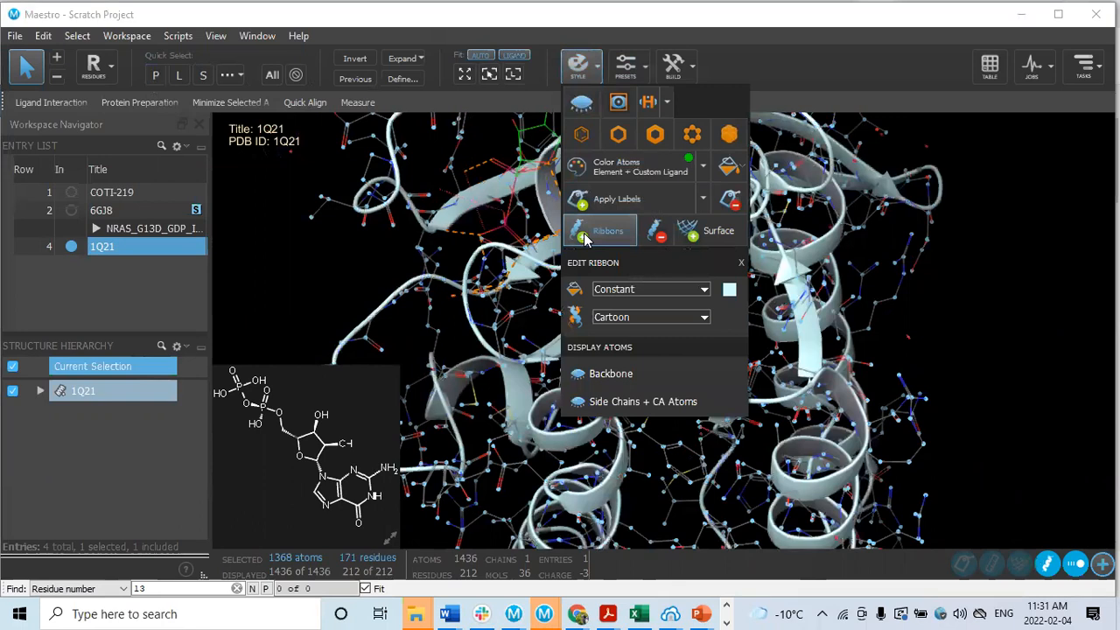
pyautogui.click(582, 104)
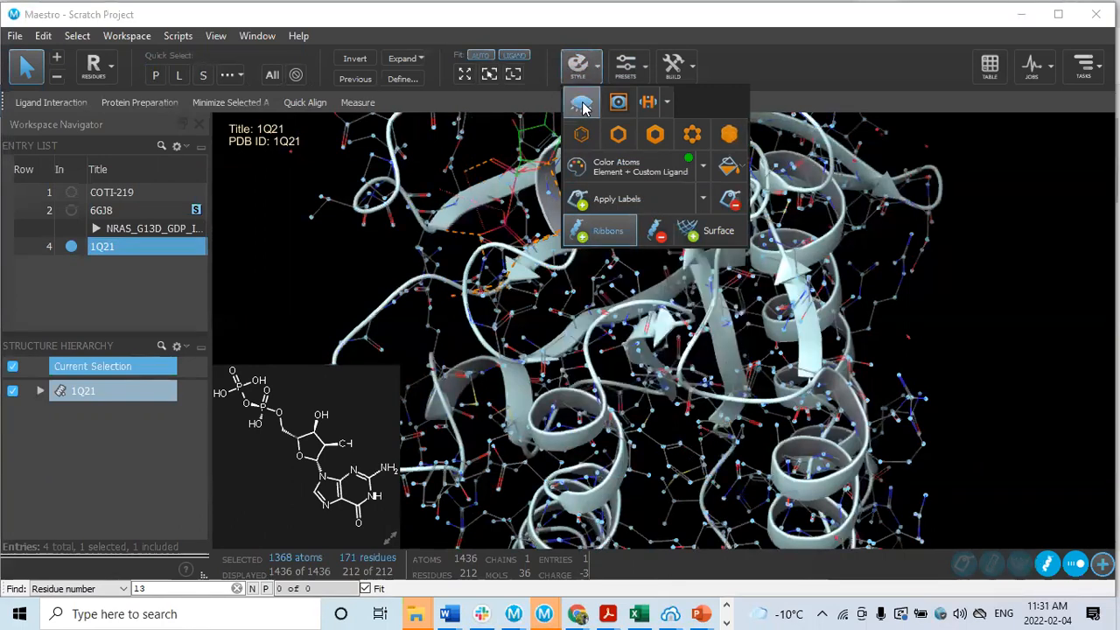
pyautogui.click(306, 254)
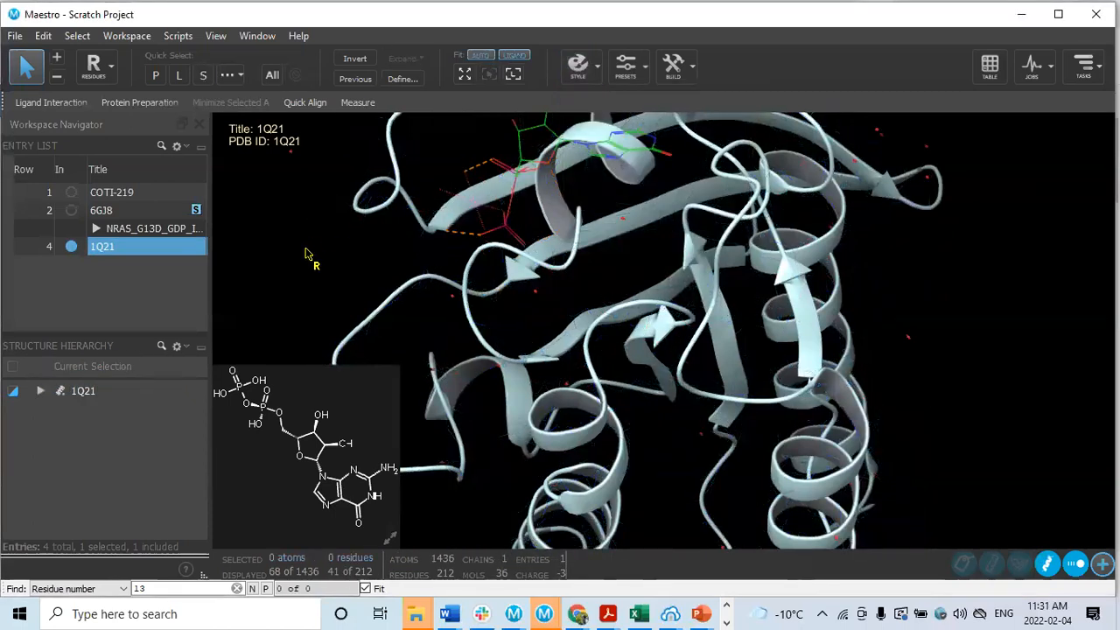
# Step: Select the ligand bound in 1Q21 and show it in tube representation
pyautogui.scroll(3, 308, 254)
pyautogui.scroll(-4, 309, 253)
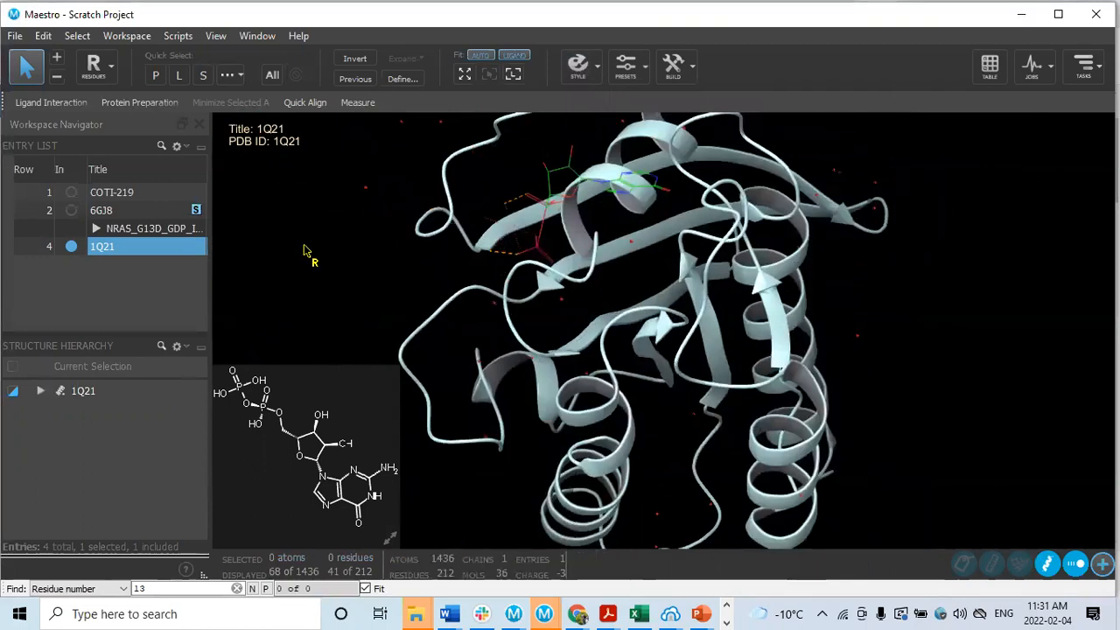
pyautogui.moveTo(362, 198); pyautogui.dragTo(294, 144, button='middle')
pyautogui.moveTo(323, 309); pyautogui.dragTo(559, 289, button='middle')
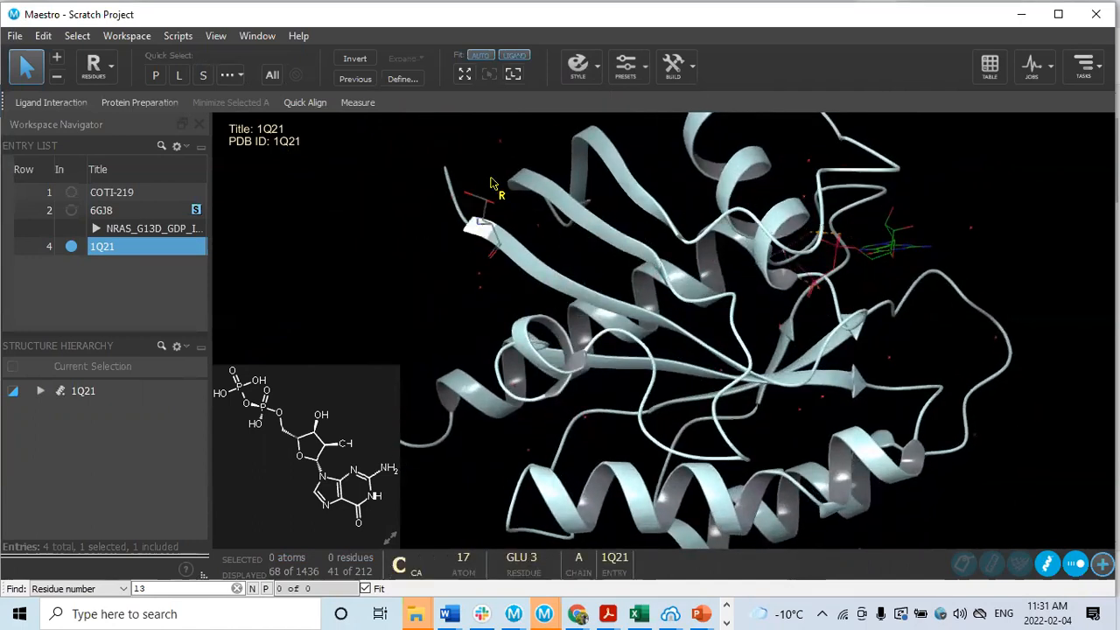
pyautogui.moveTo(1016, 212); pyautogui.dragTo(1009, 66, button='middle')
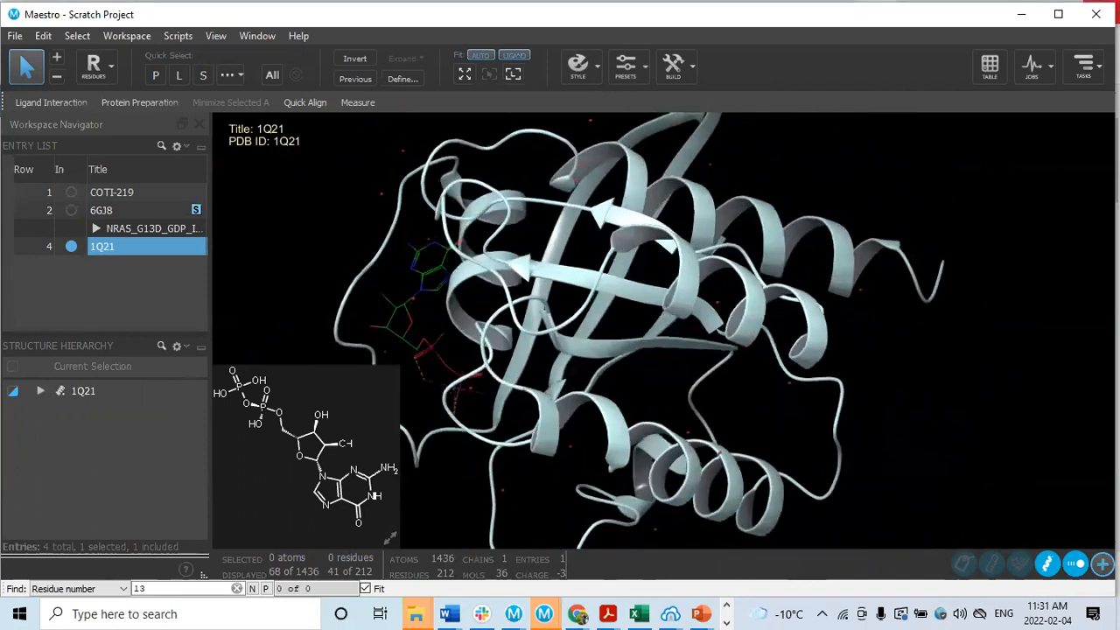
pyautogui.click(180, 75)
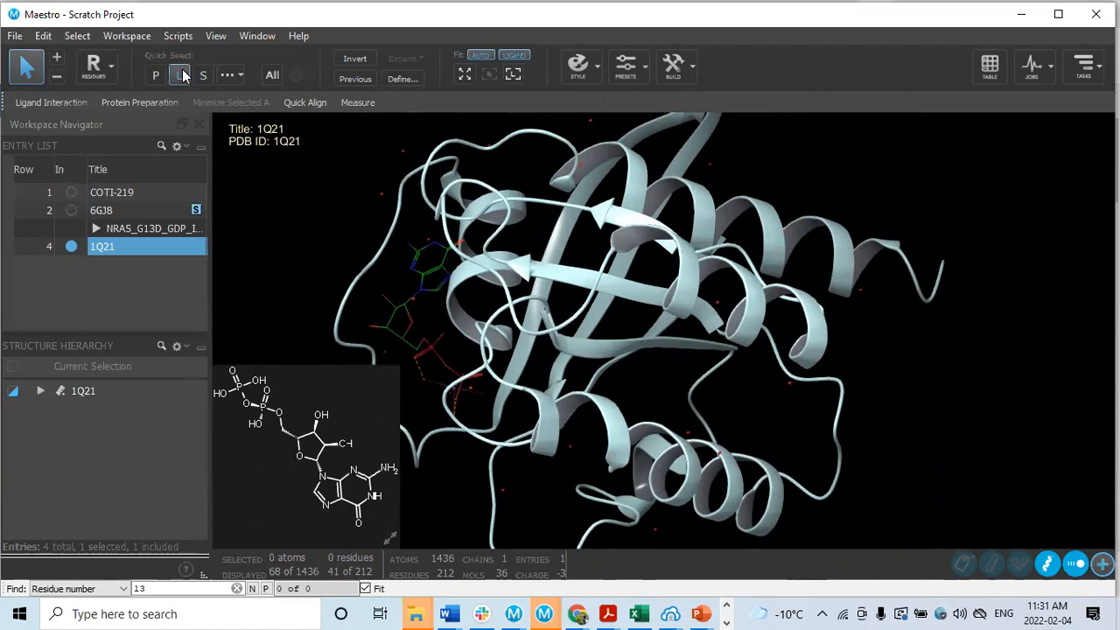
pyautogui.click(590, 75)
pyautogui.click(654, 134)
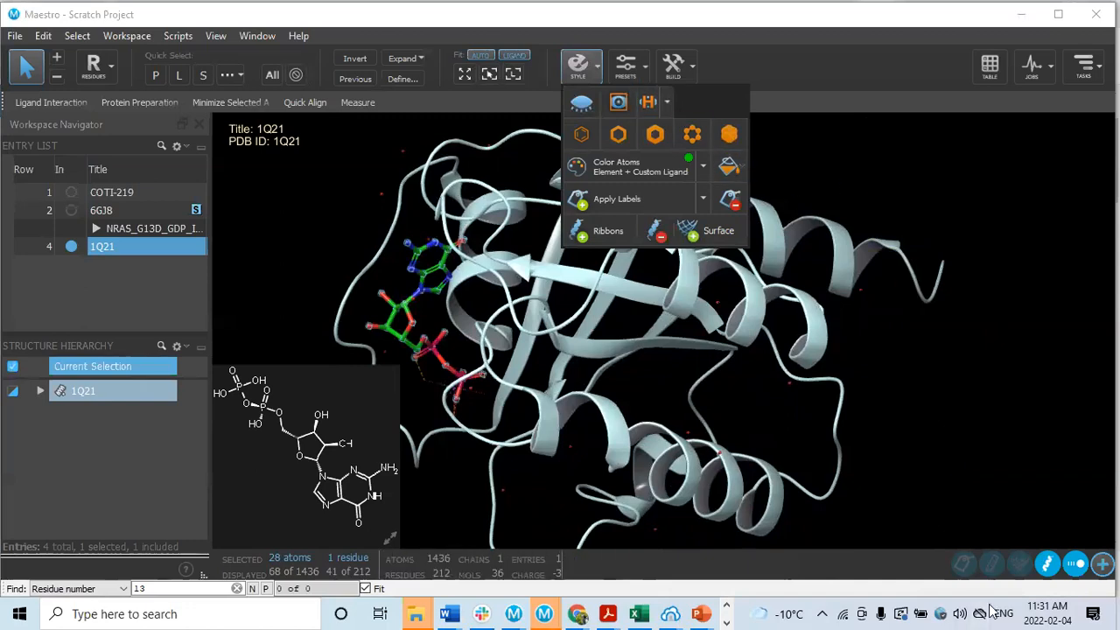
# Step: Show the magnesium ion beside the ligand's phosphates in ball-and-stick representation and clear the selection
pyautogui.moveTo(980, 401); pyautogui.dragTo(1003, 353, button='middle')
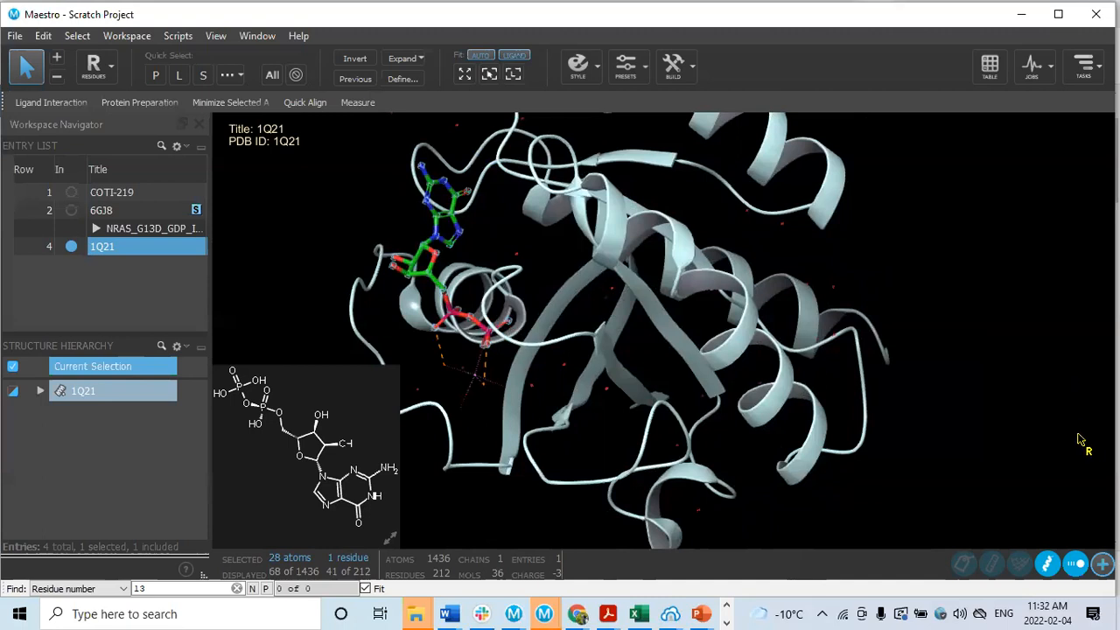
pyautogui.moveTo(927, 248); pyautogui.dragTo(964, 223, button='middle')
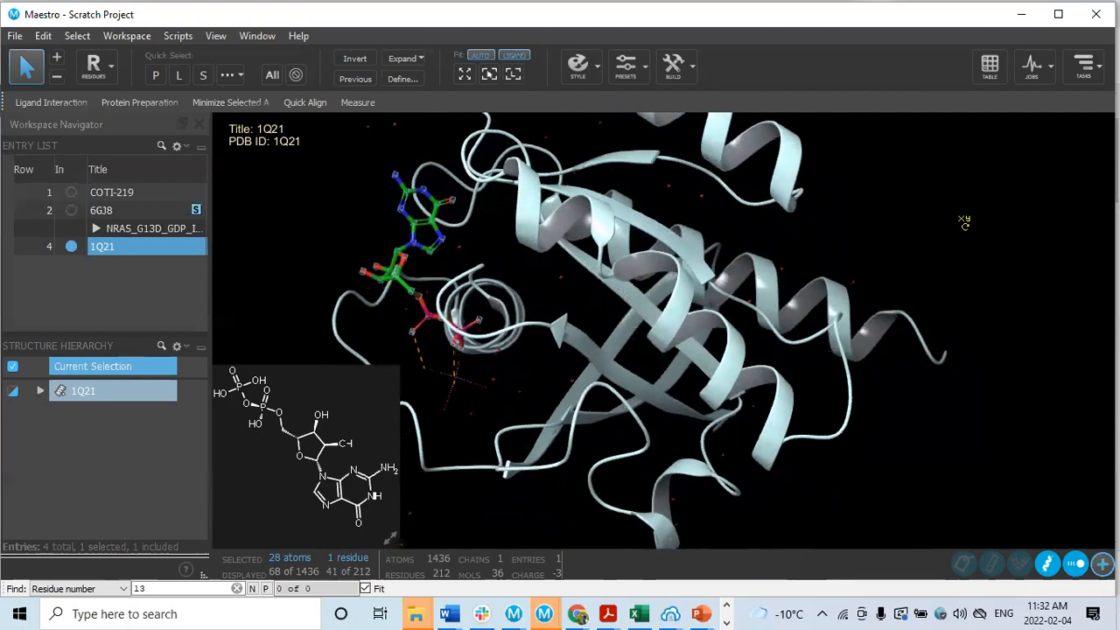
pyautogui.moveTo(964, 223); pyautogui.dragTo(1012, 234, button='middle')
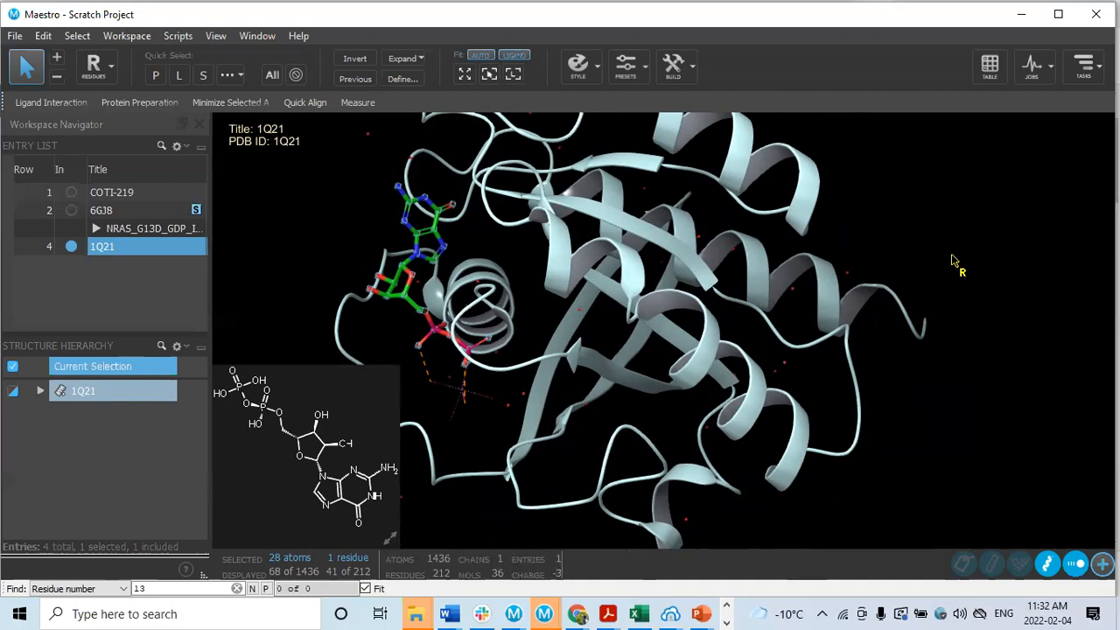
pyautogui.scroll(3, 477, 413)
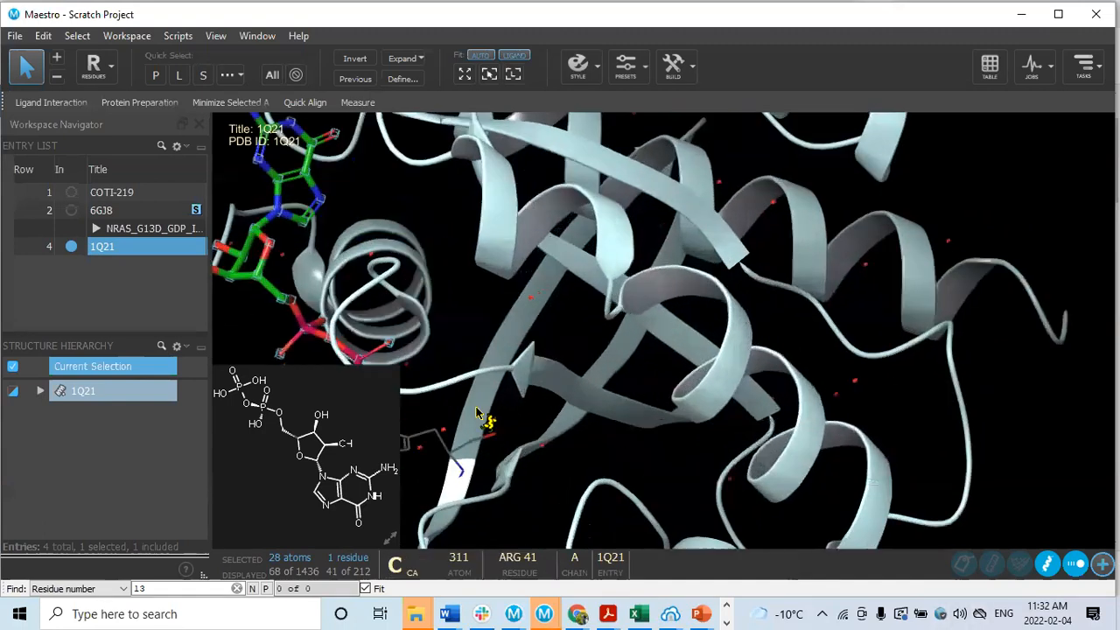
pyautogui.scroll(2, 477, 413)
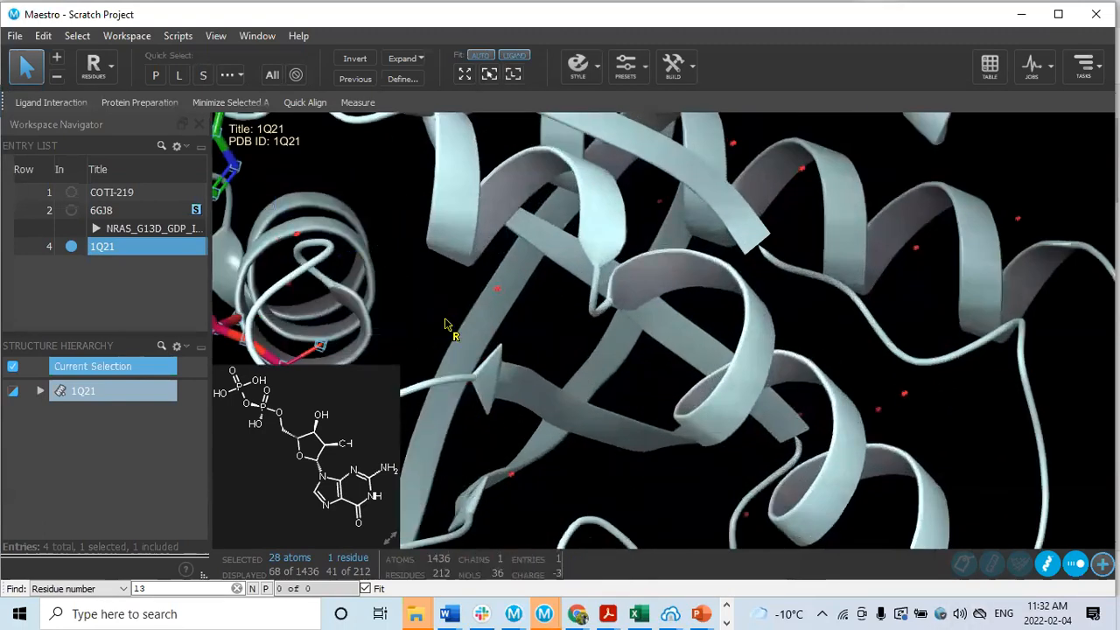
pyautogui.moveTo(652, 288); pyautogui.dragTo(1028, 284, button='middle')
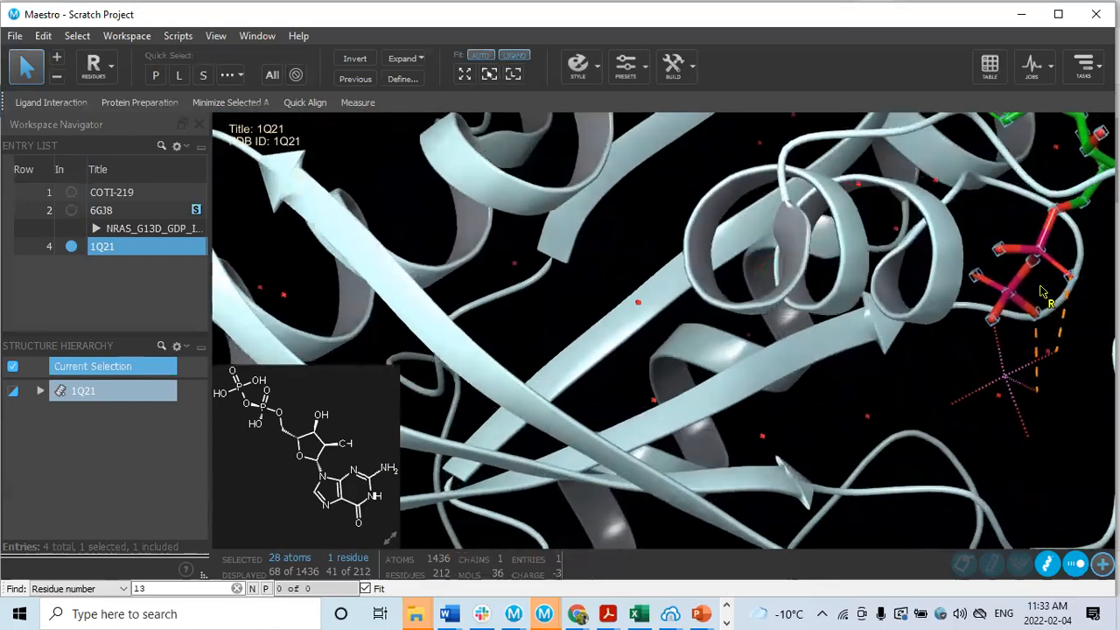
pyautogui.click(984, 377)
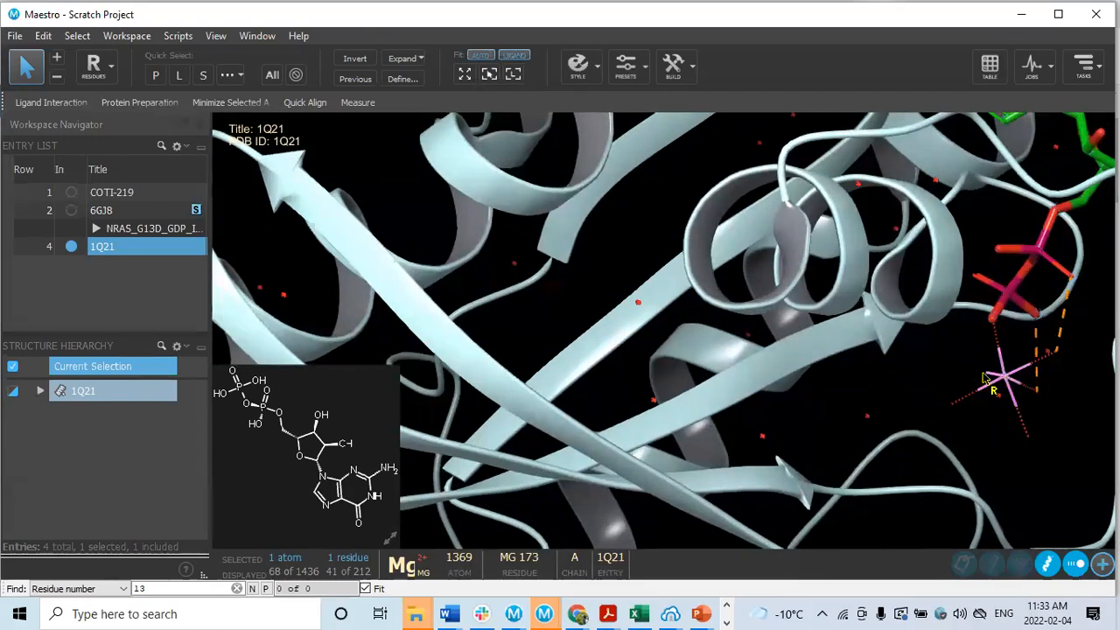
pyautogui.click(577, 65)
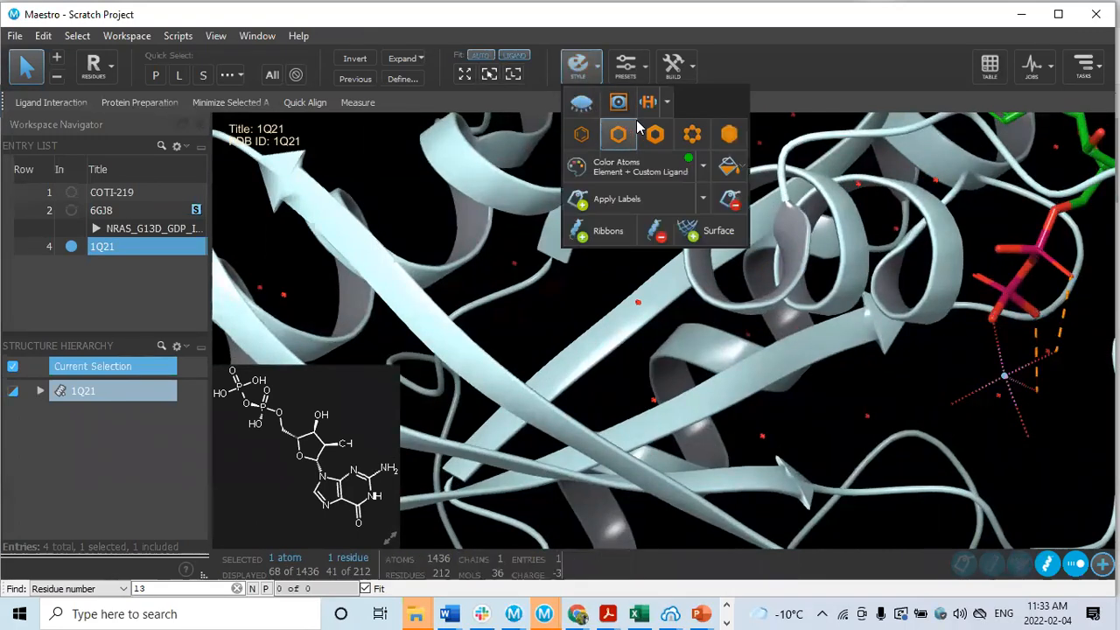
pyautogui.click(692, 134)
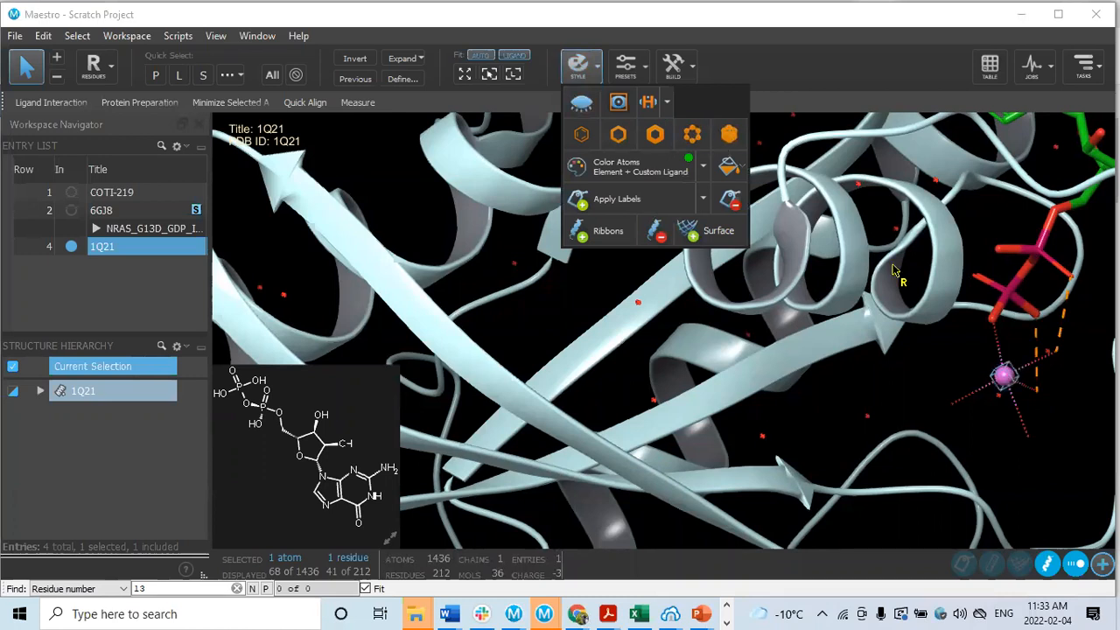
pyautogui.click(1082, 404)
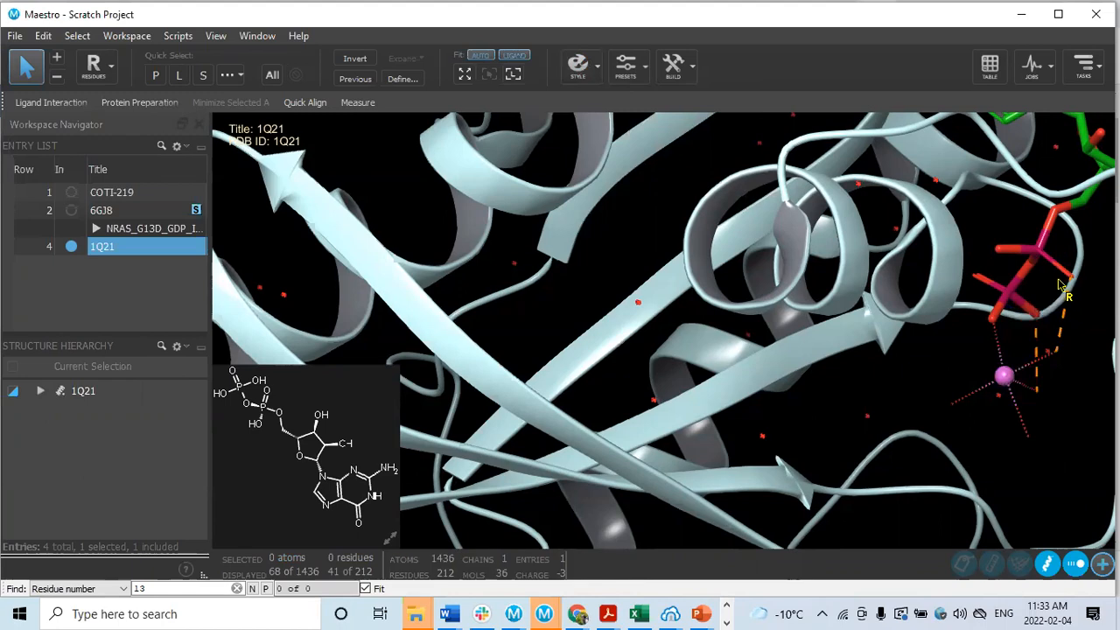
# Step: Select all the solvent molecules of 1Q21
pyautogui.moveTo(1099, 428); pyautogui.dragTo(1006, 398, button='middle')
pyautogui.moveTo(989, 135)
pyautogui.mouseDown(button='middle')
pyautogui.moveTo(961, 159)
pyautogui.moveTo(988, 155)
pyautogui.mouseUp(button='middle')
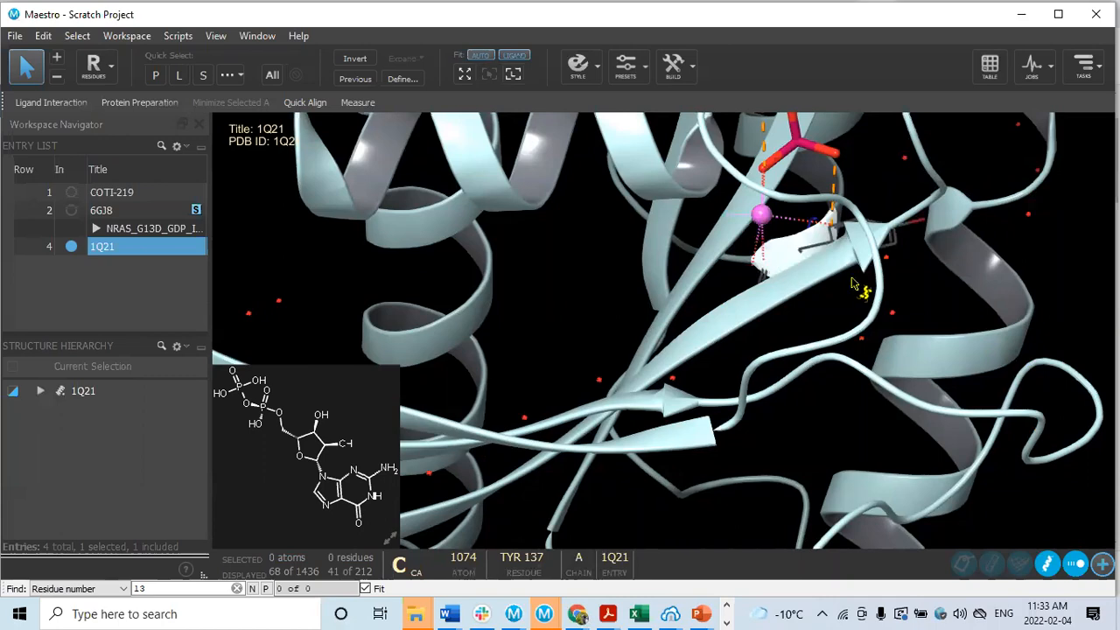
pyautogui.moveTo(645, 274); pyautogui.dragTo(695, 357, button='middle')
pyautogui.moveTo(695, 358); pyautogui.dragTo(715, 357, button='middle')
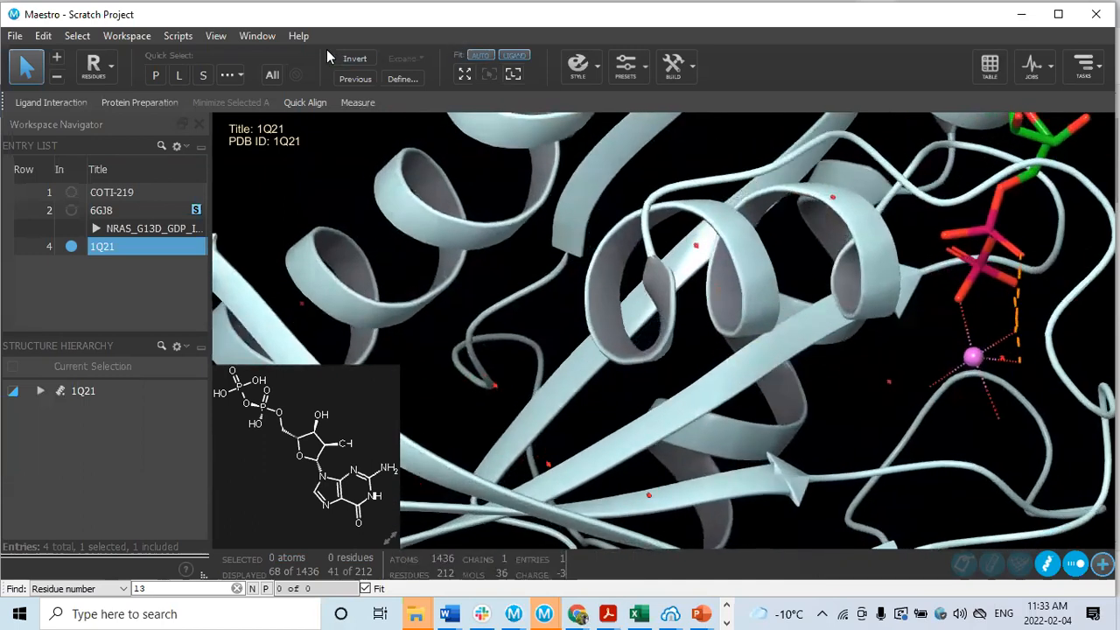
pyautogui.click(203, 74)
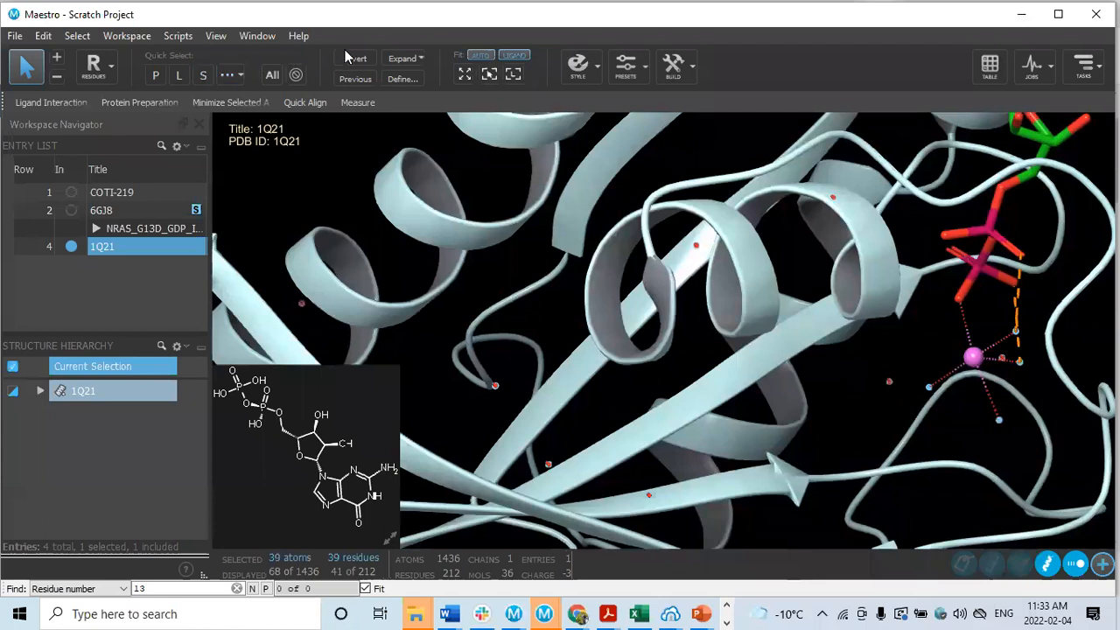
# Step: Try to hide the selected water molecules, and undo the display changes
pyautogui.click(581, 69)
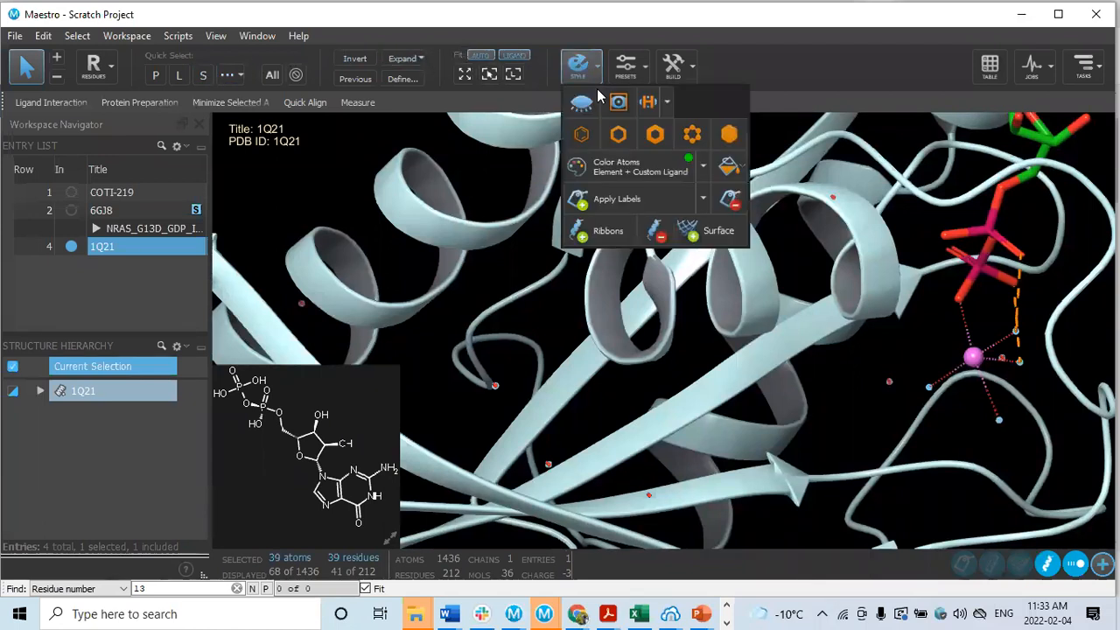
pyautogui.click(582, 101)
pyautogui.click(579, 101)
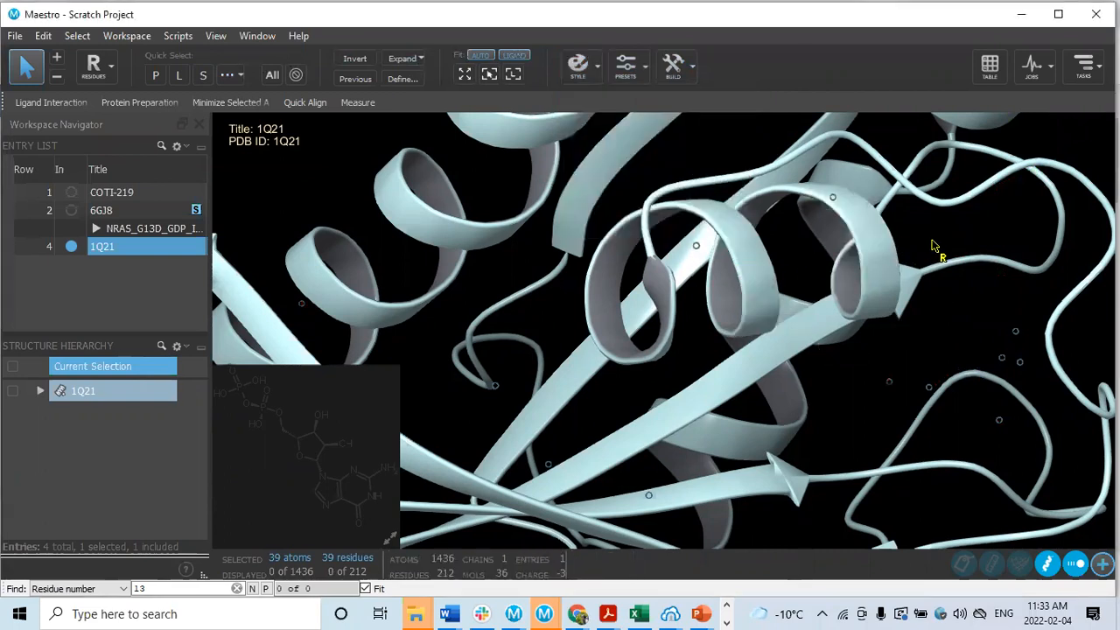
pyautogui.hotkey('ctrl', 'z')
pyautogui.hotkey('ctrl', 'z')
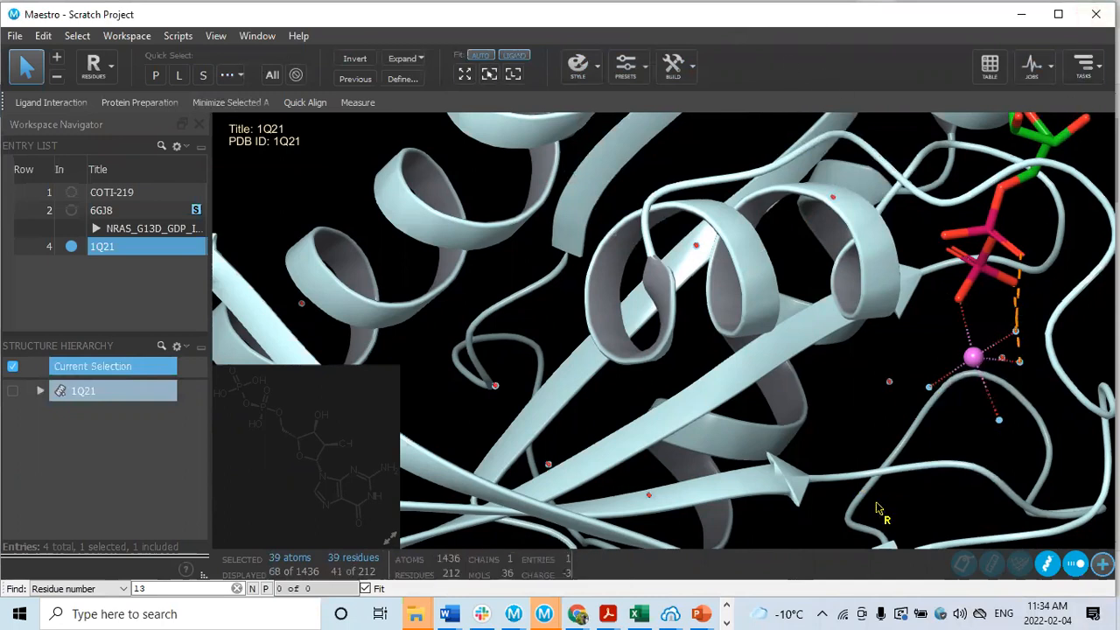
# Step: Show the selected water molecules in ball-and-stick representation and clear the selection
pyautogui.click(576, 74)
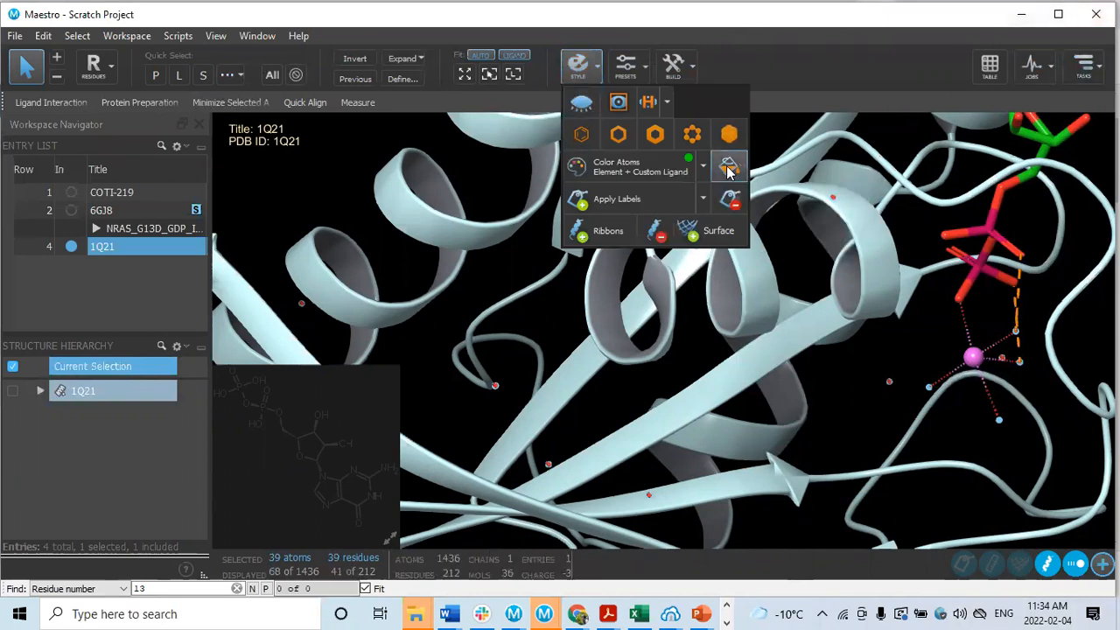
pyautogui.click(646, 136)
pyautogui.click(691, 136)
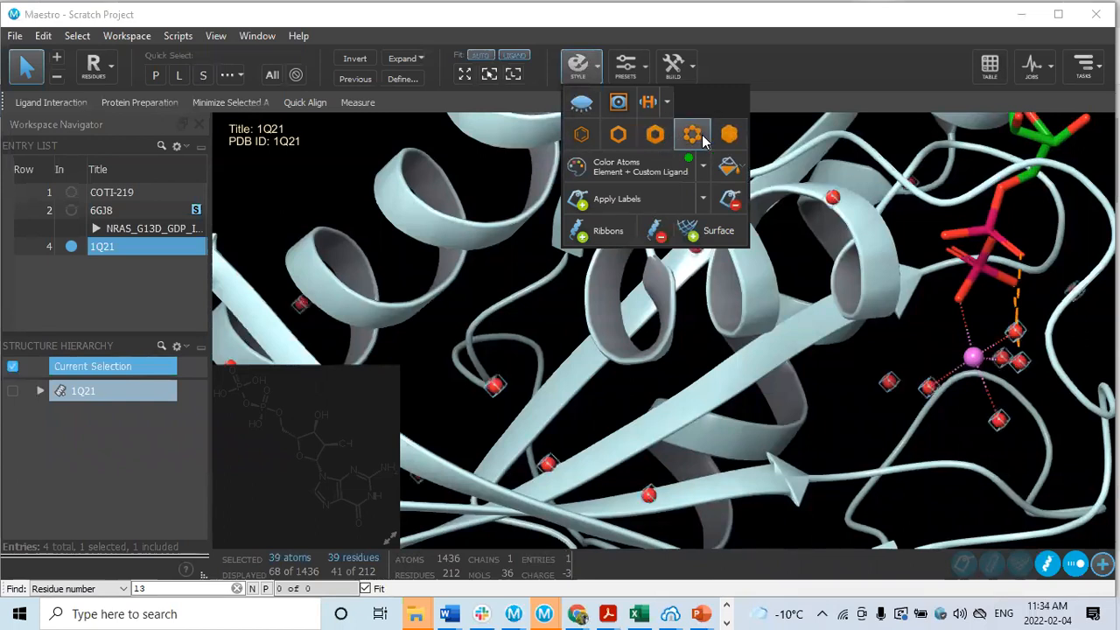
pyautogui.click(845, 421)
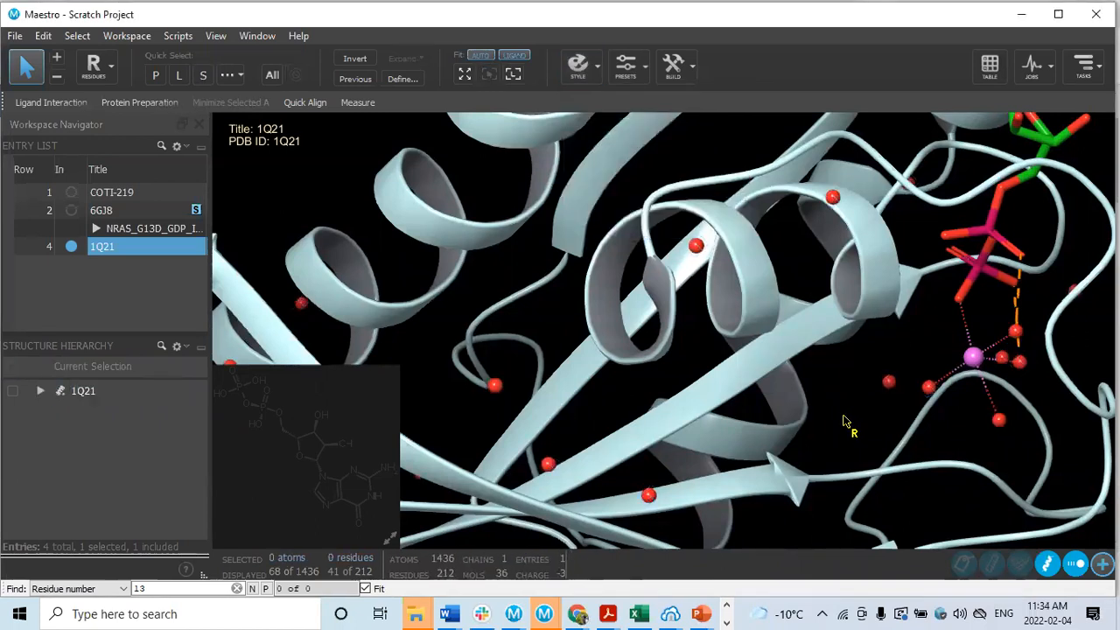
# Step: Find residue number 17 in 1Q21 and display its atoms
pyautogui.moveTo(843, 417); pyautogui.dragTo(892, 395, button='middle')
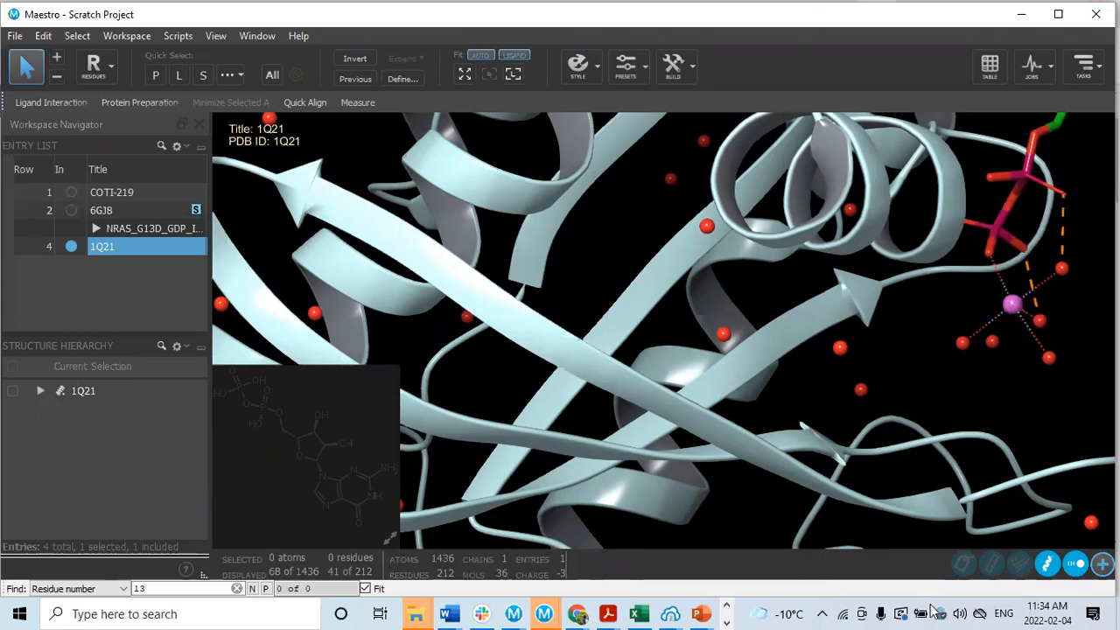
pyautogui.doubleClick(221, 589)
pyautogui.write('1')
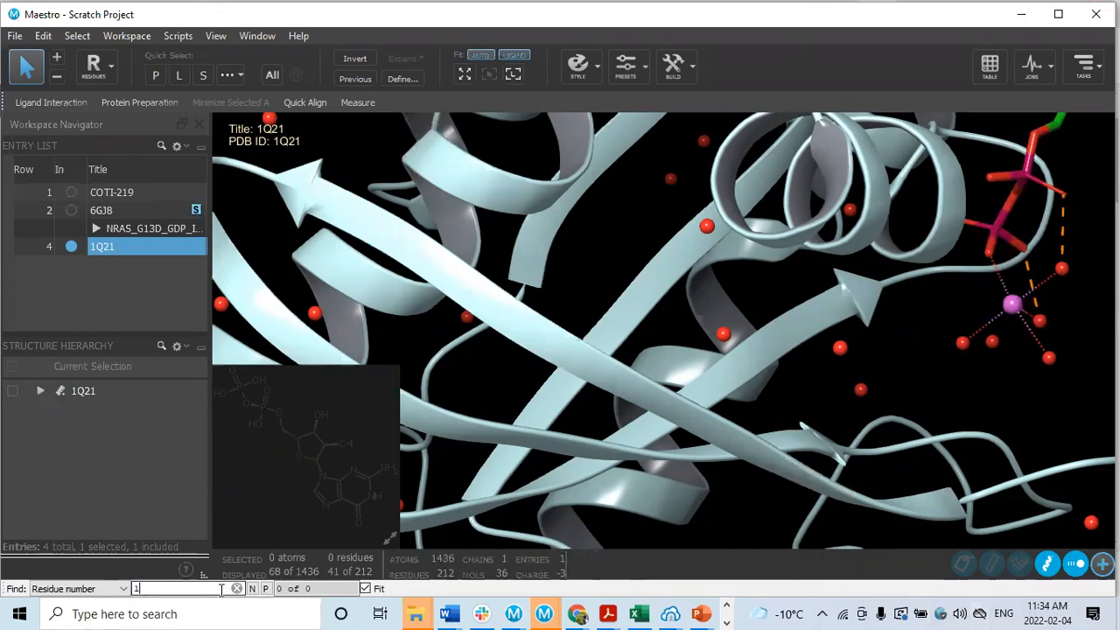
pyautogui.write('7')
pyautogui.press('Return')
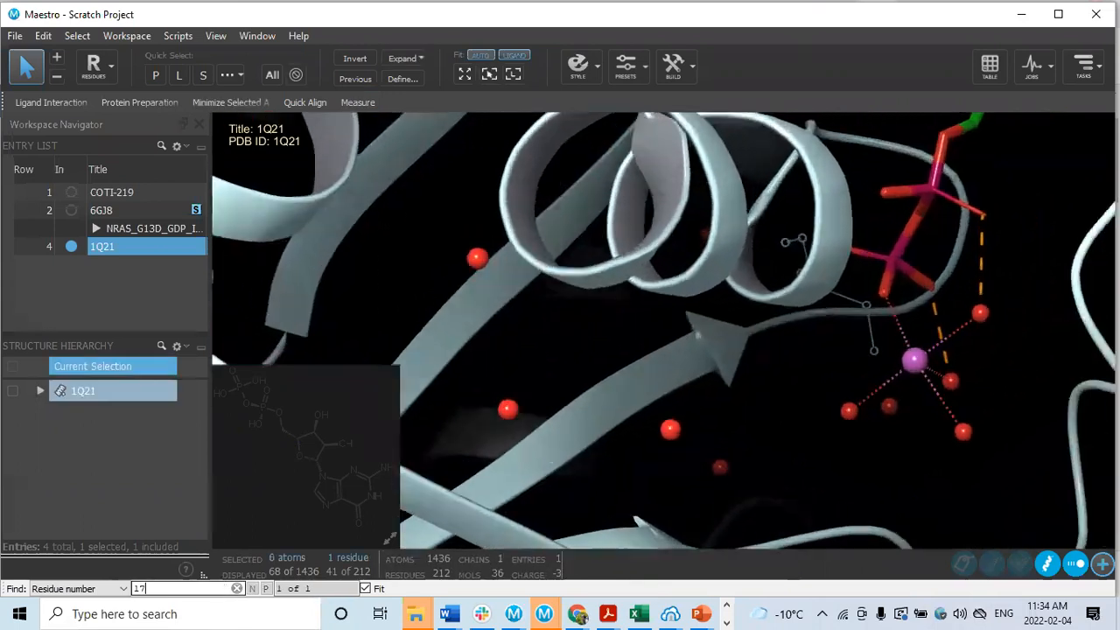
pyautogui.click(579, 68)
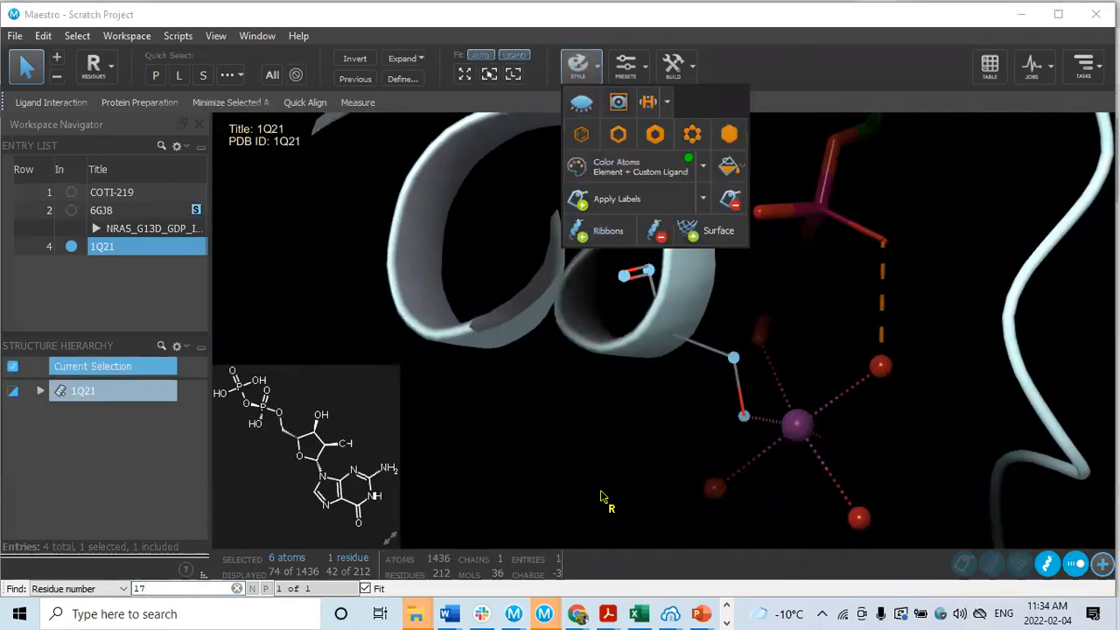
# Step: Clear the residue 17 selection in 1Q21 and bring the magnesium site and ligand into view
pyautogui.click(594, 461)
pyautogui.scroll(-3, 588, 454)
pyautogui.moveTo(577, 426); pyautogui.dragTo(492, 408, button='middle')
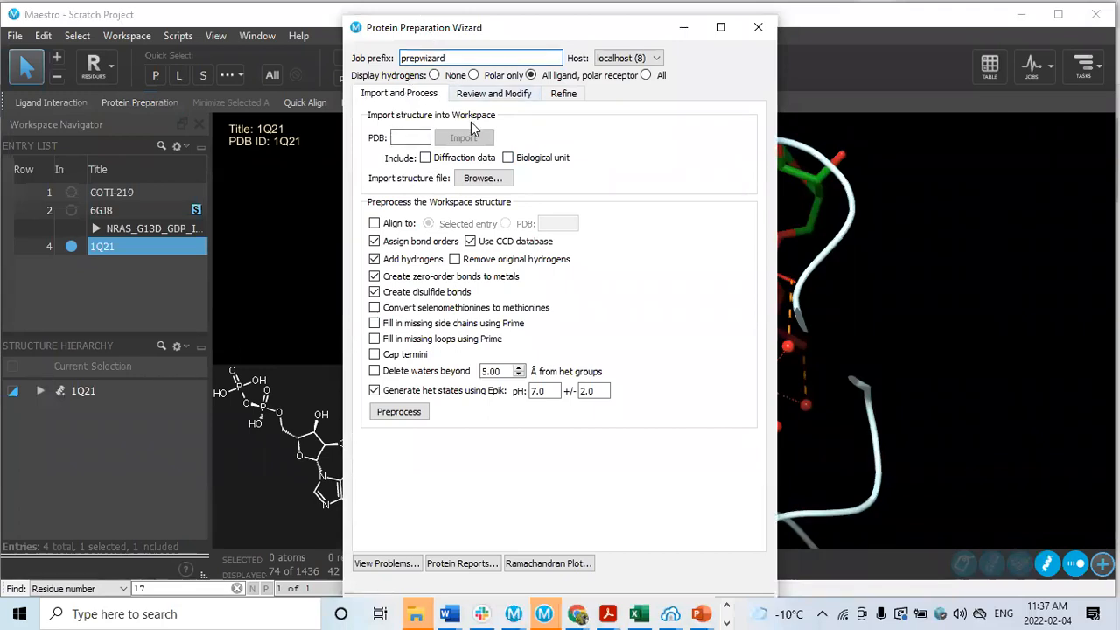
# Step: Set the preprocessing to remove original hydrogens, convert selenomethionines to methionines and cap termini
pyautogui.click(455, 260)
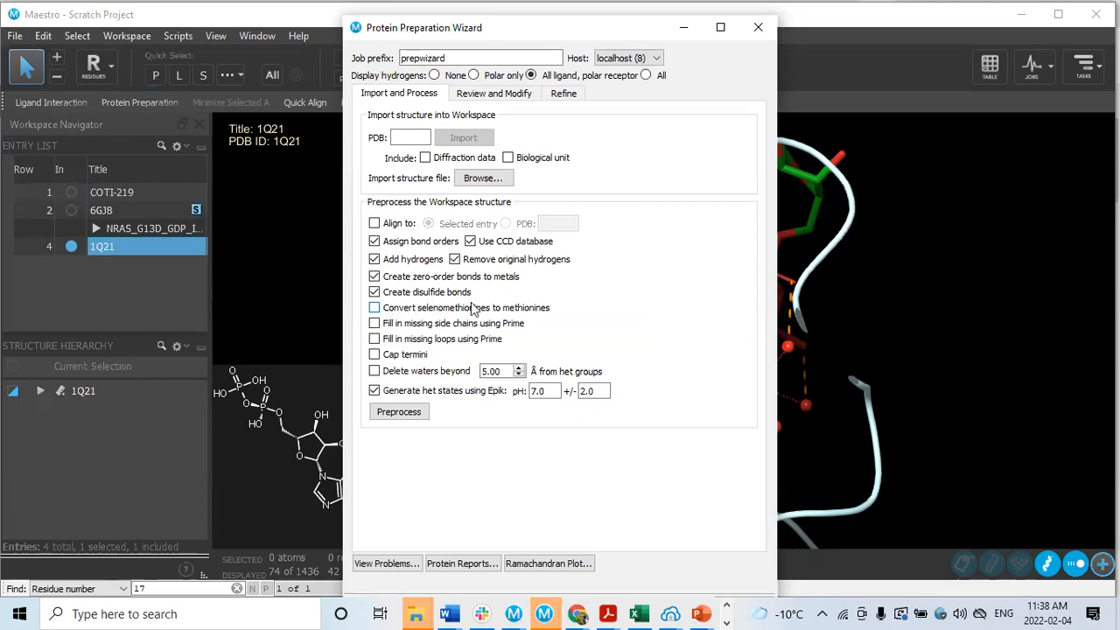
pyautogui.click(374, 308)
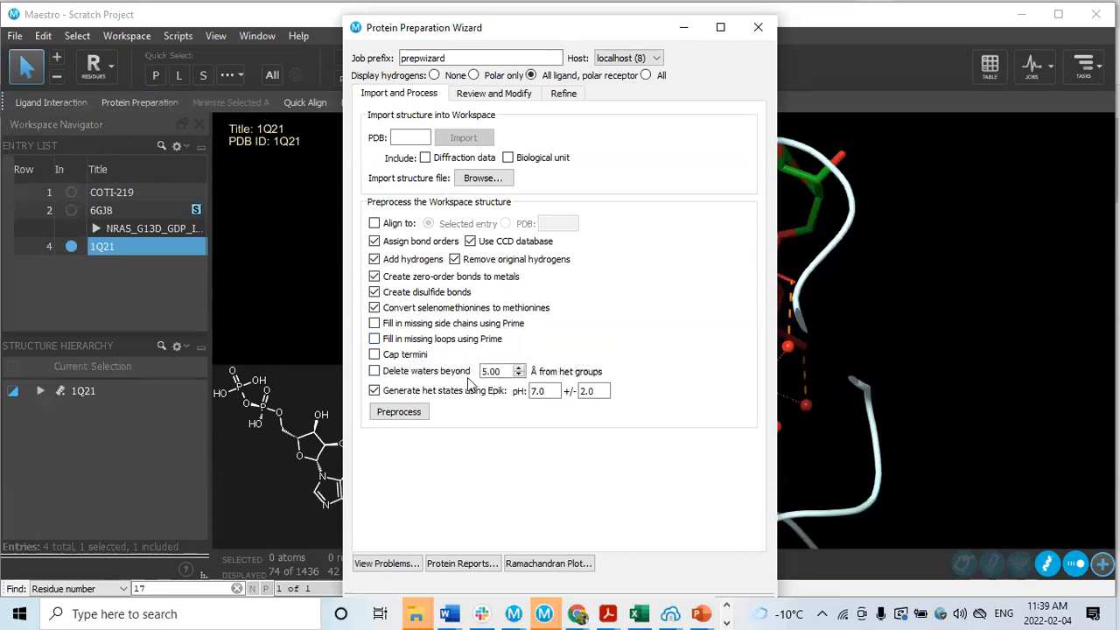
pyautogui.click(374, 355)
pyautogui.click(374, 355)
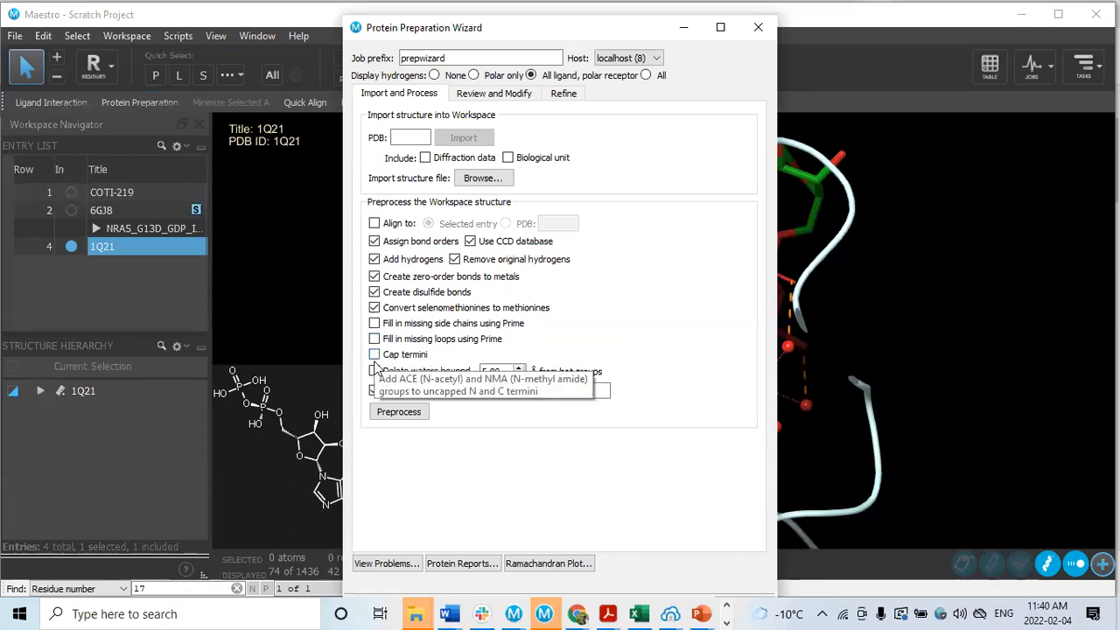
pyautogui.click(374, 355)
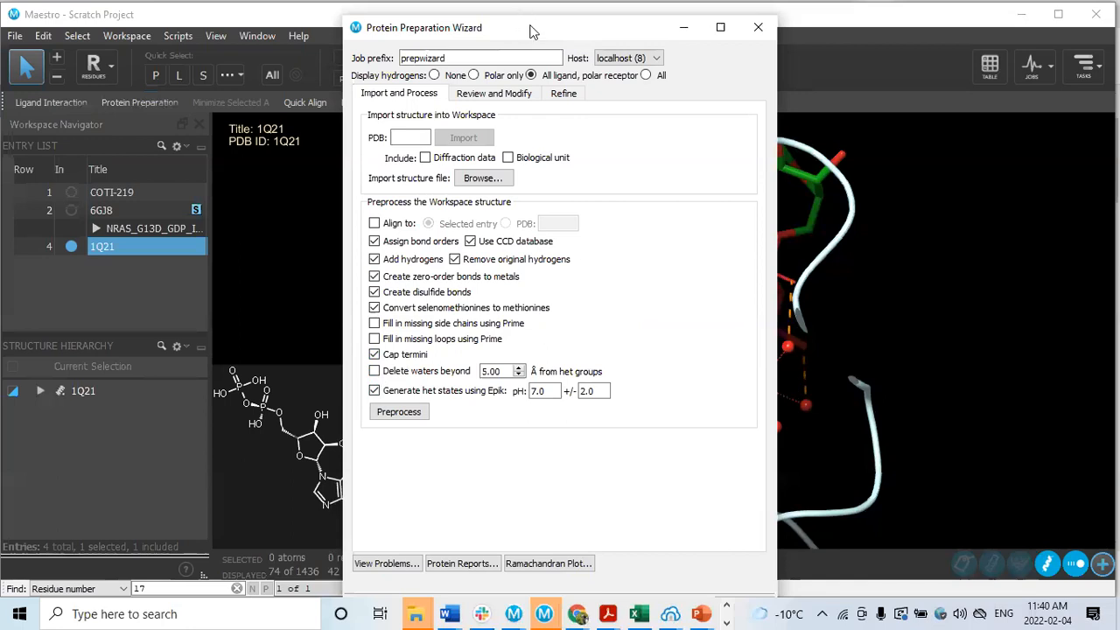
# Step: Enable deletion of waters beyond 5.00 Å from het groups and run the preprocessing of 1Q21
pyautogui.moveTo(530, 31); pyautogui.dragTo(1055, 106)
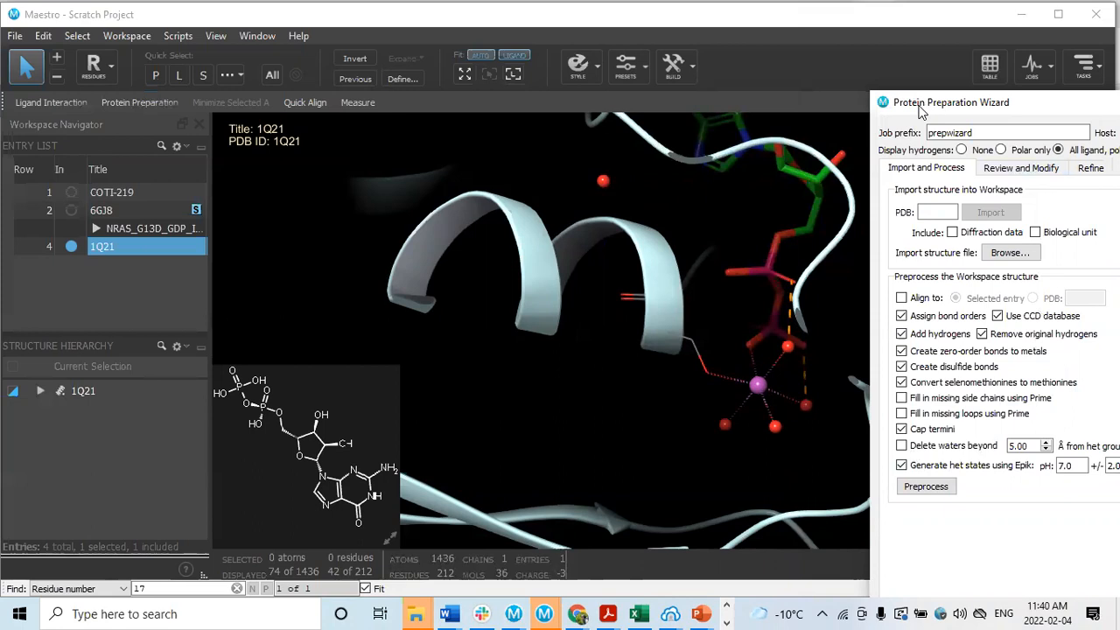
pyautogui.moveTo(920, 110); pyautogui.dragTo(704, 20)
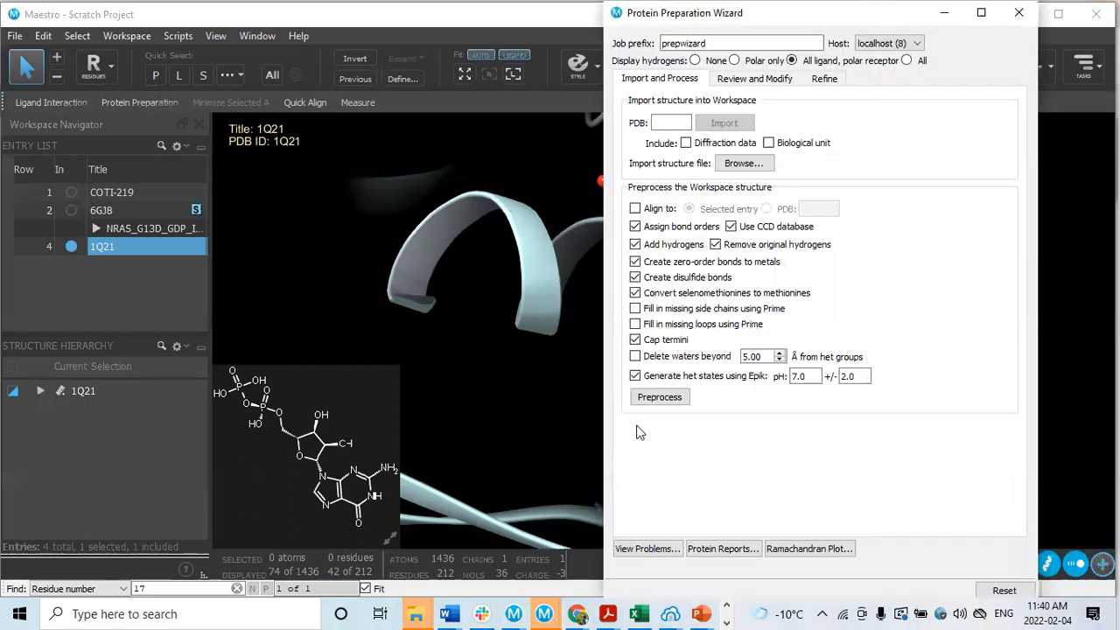
pyautogui.click(635, 358)
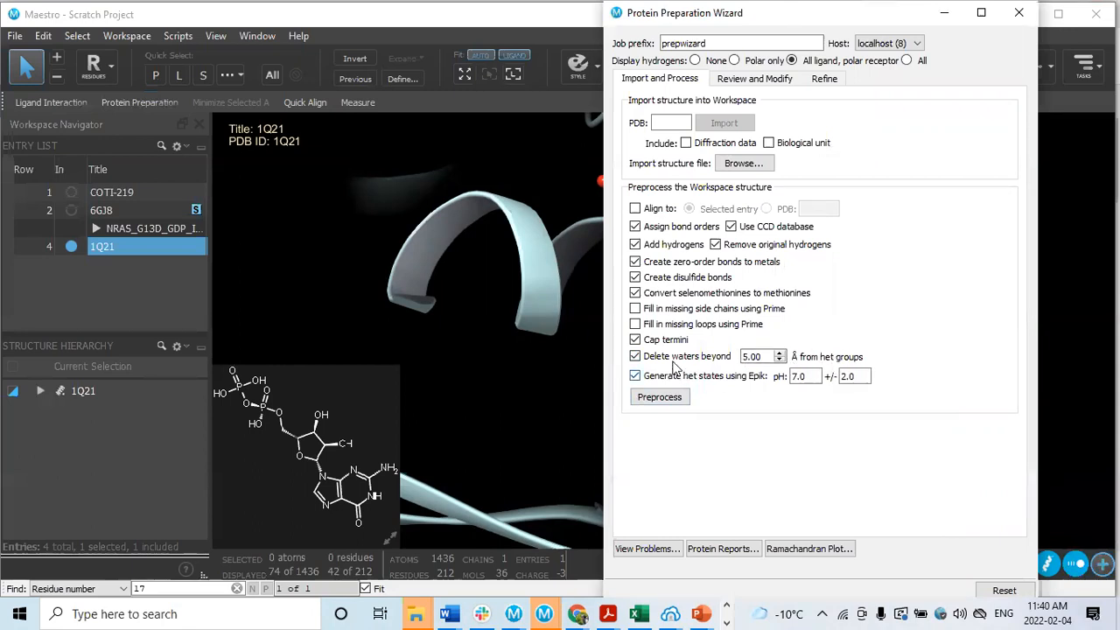
pyautogui.click(661, 405)
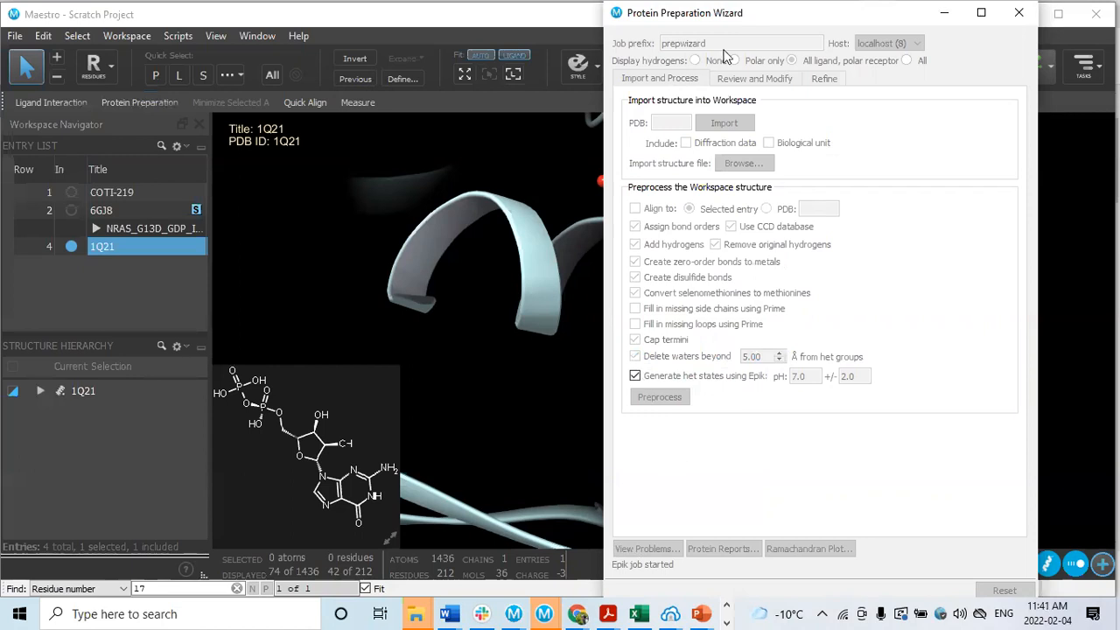
# Step: Examine the status, files and summary of the prepwizard Epik job in the job monitor, and close the monitor
pyautogui.click(981, 12)
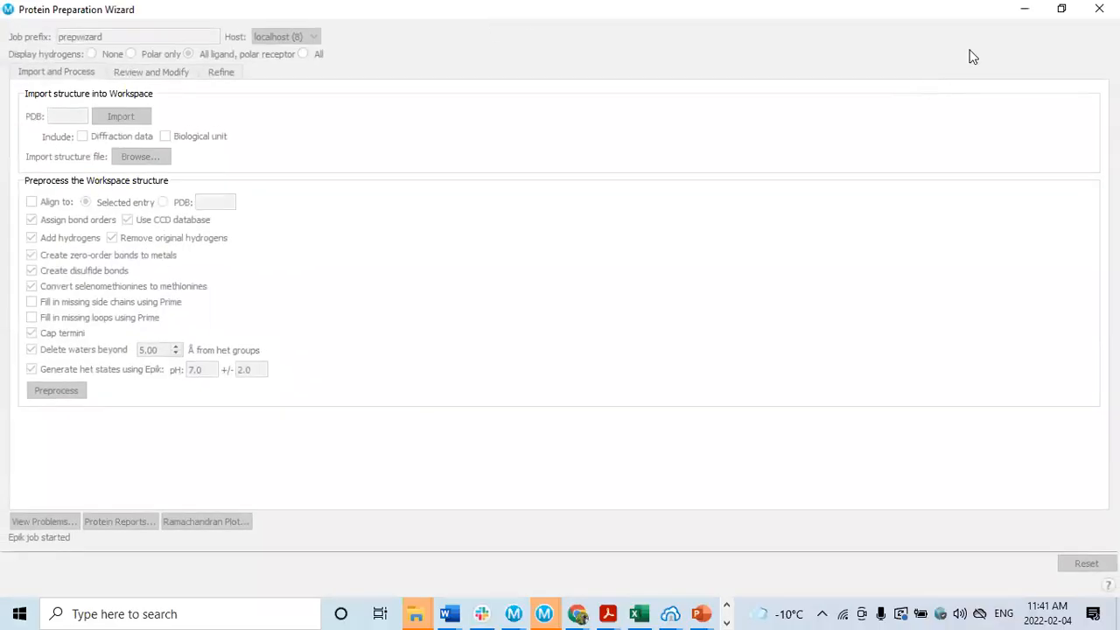
pyautogui.click(1059, 9)
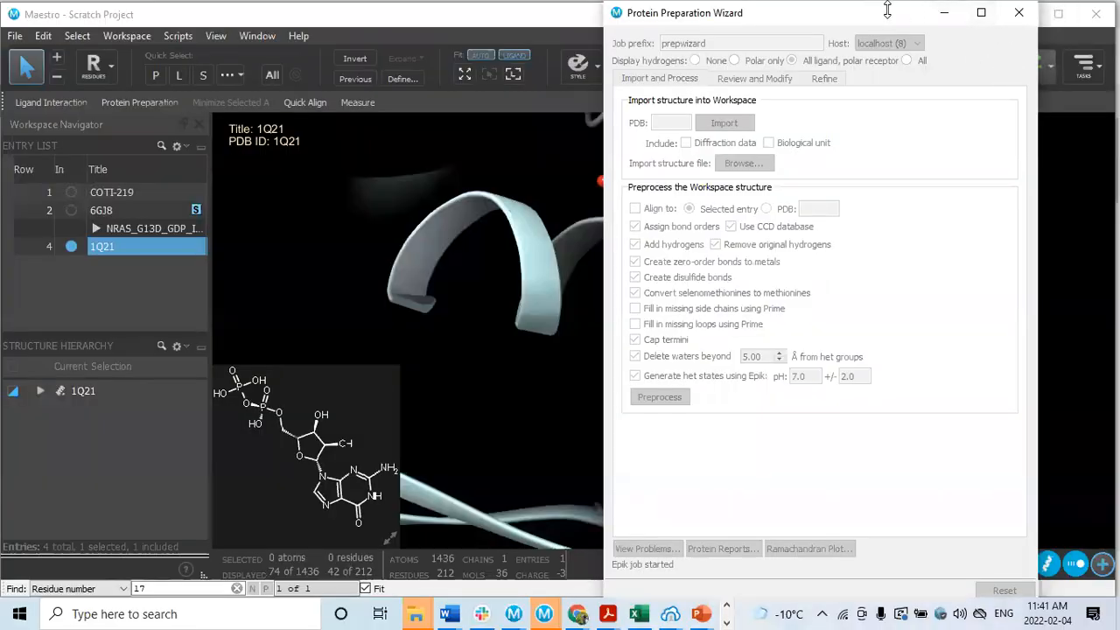
pyautogui.moveTo(864, 19); pyautogui.dragTo(728, 20)
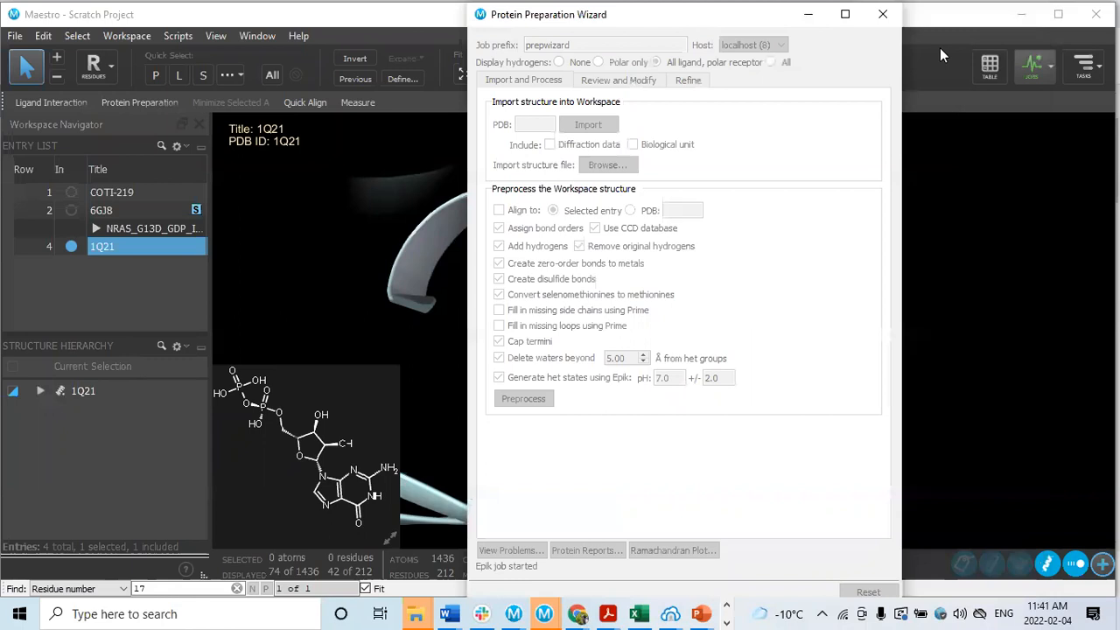
pyautogui.click(1036, 70)
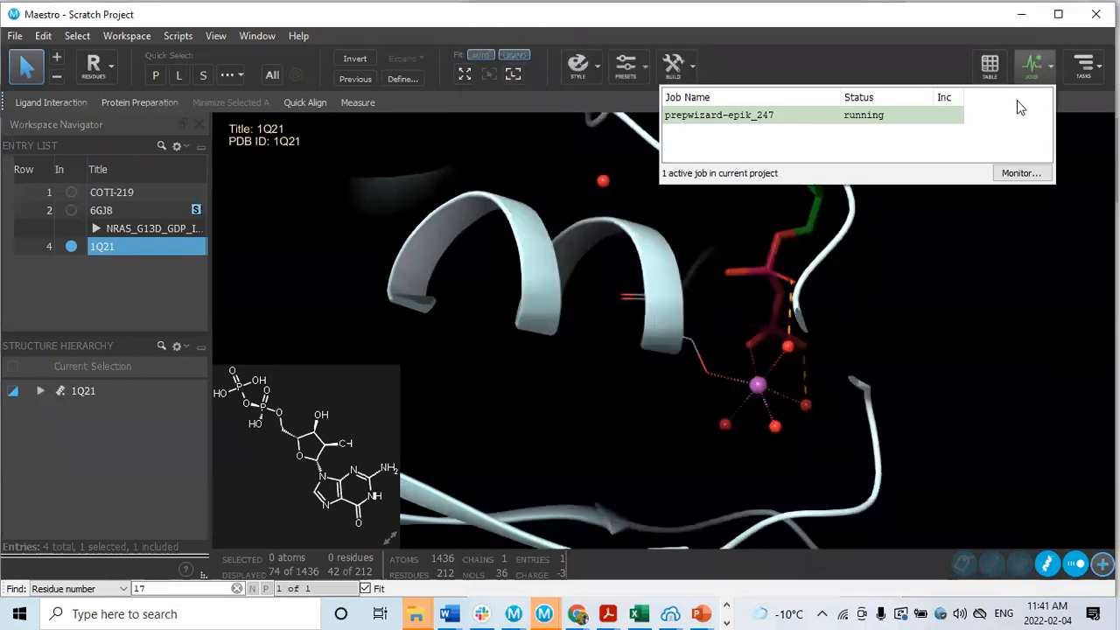
pyautogui.click(1020, 173)
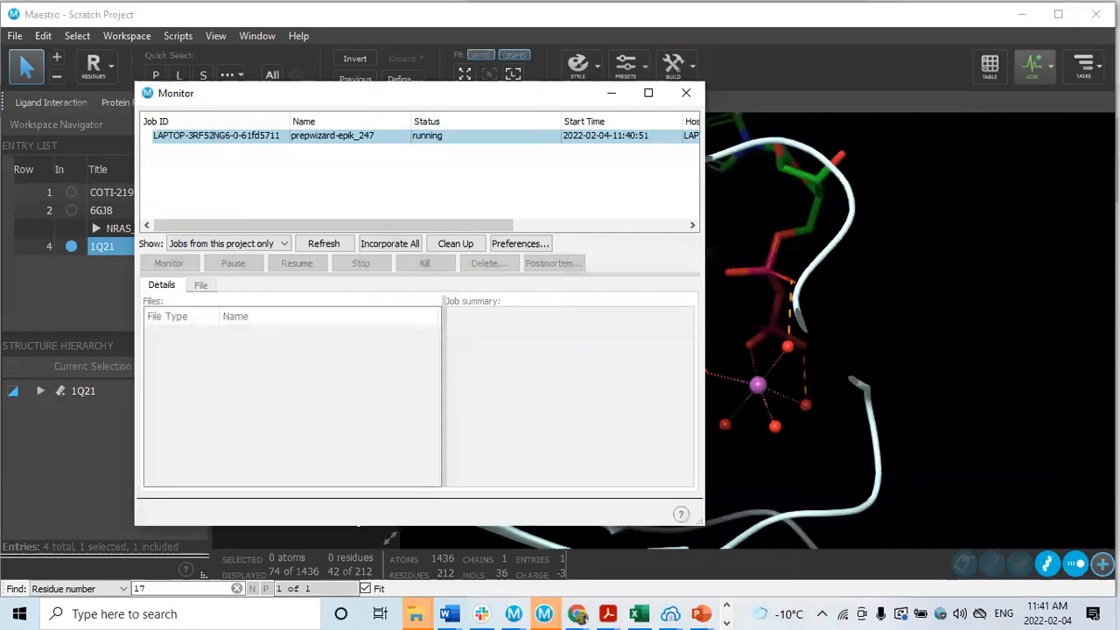
pyautogui.click(440, 143)
pyautogui.scroll(-2, 478, 393)
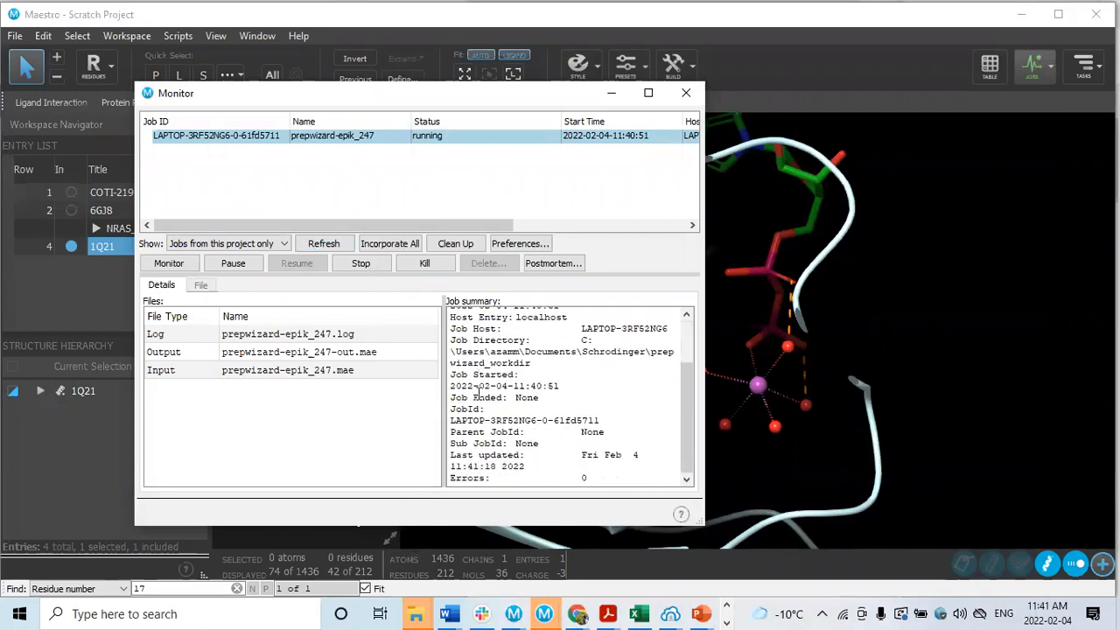
pyautogui.scroll(2, 479, 392)
pyautogui.click(686, 93)
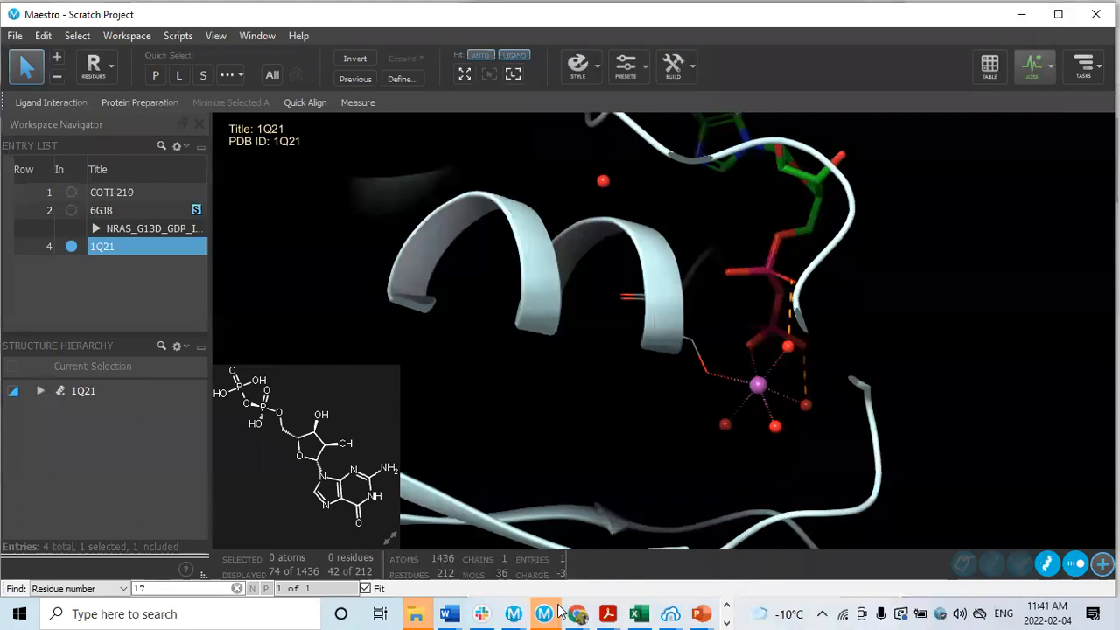
# Step: Return to the Protein Preparation Wizard, check the preprocessed structure for problems and dismiss the report
pyautogui.moveTo(546, 613)
pyautogui.click(741, 533)
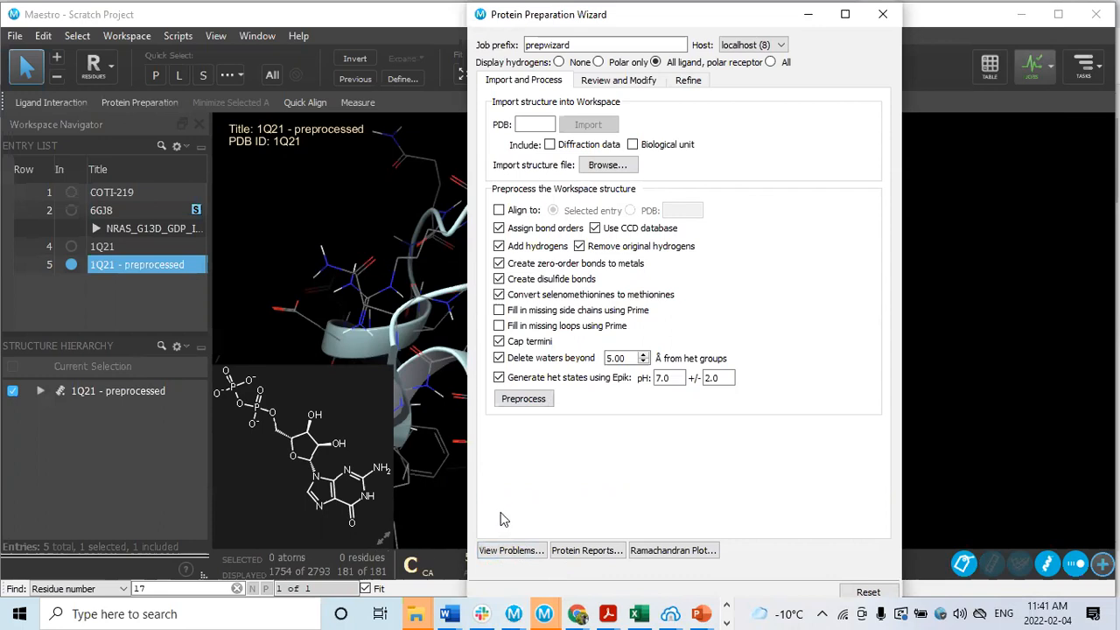
pyautogui.click(507, 550)
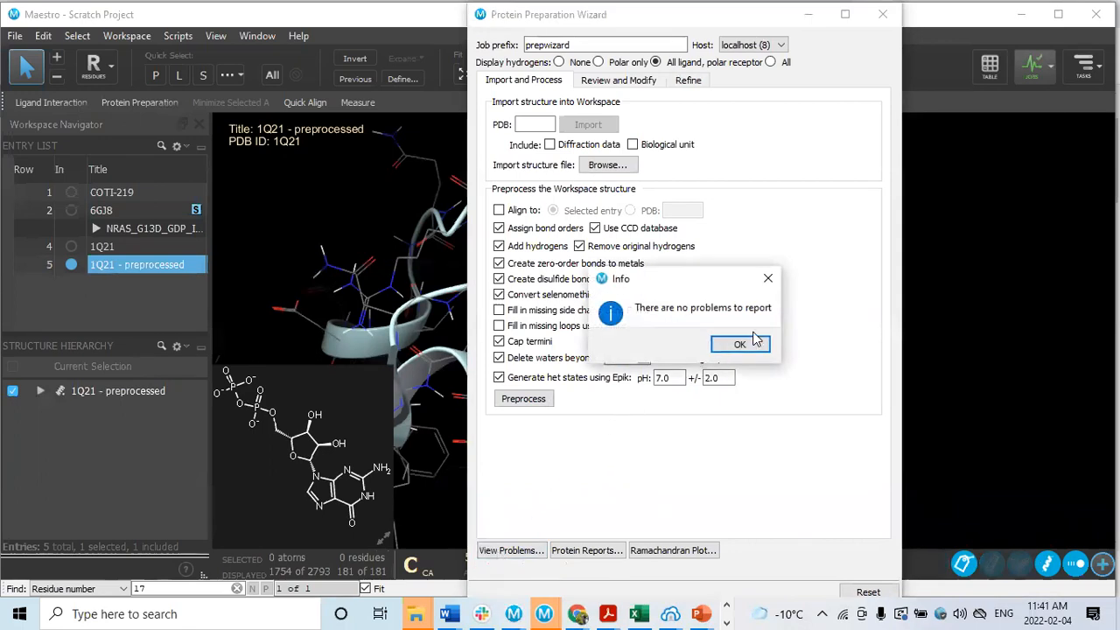
pyautogui.click(750, 343)
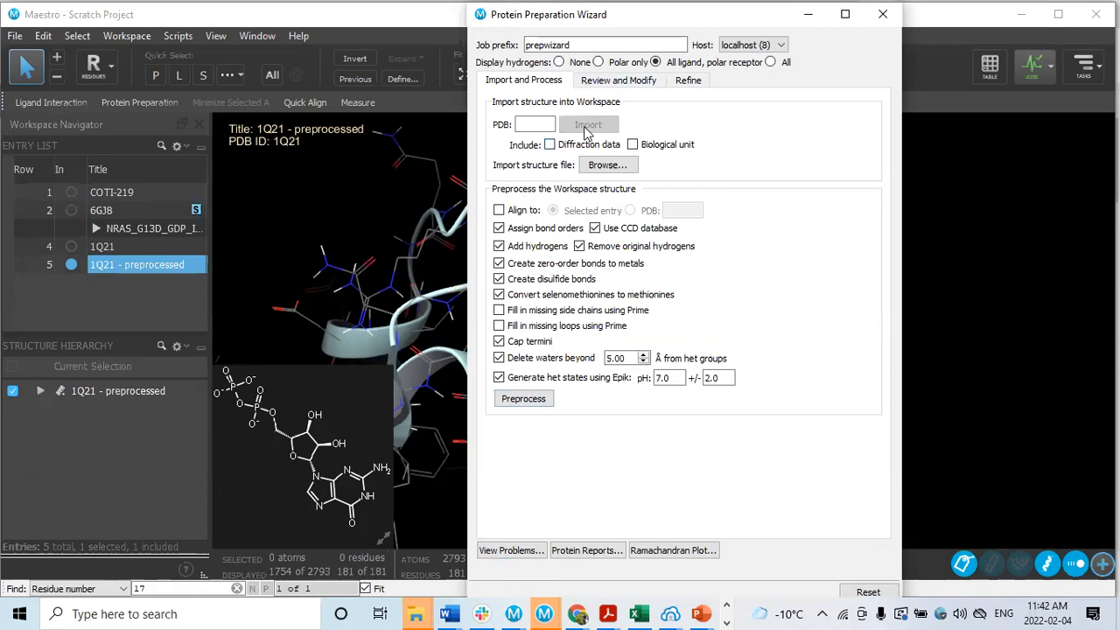
# Step: Analyze the preprocessed workspace structure and select chain A to review its listed waters
pyautogui.click(596, 82)
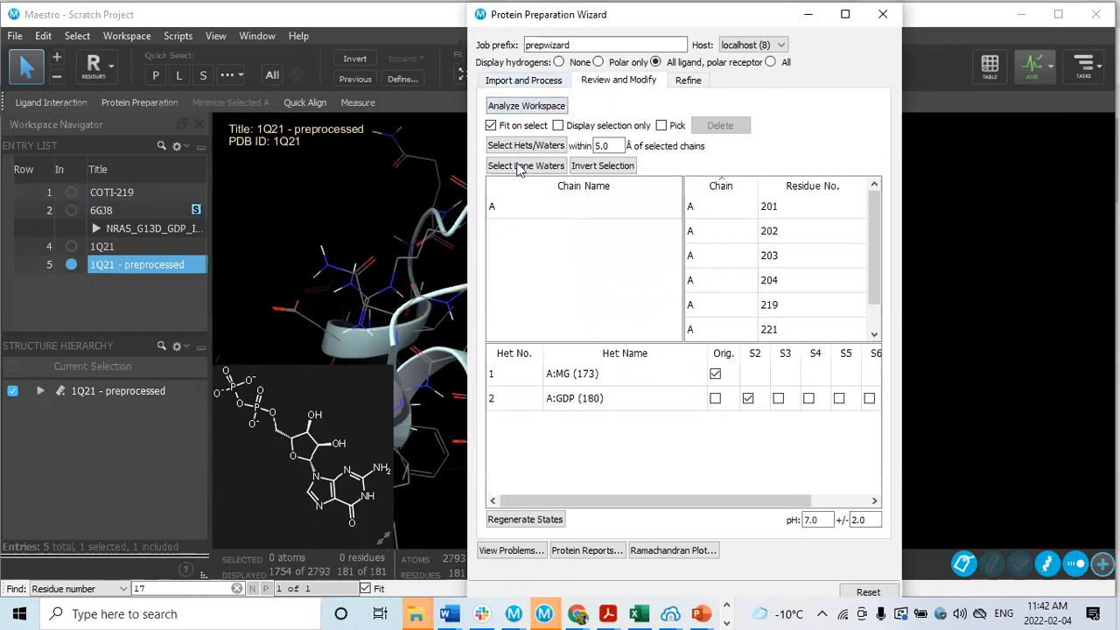
pyautogui.click(521, 107)
pyautogui.click(538, 207)
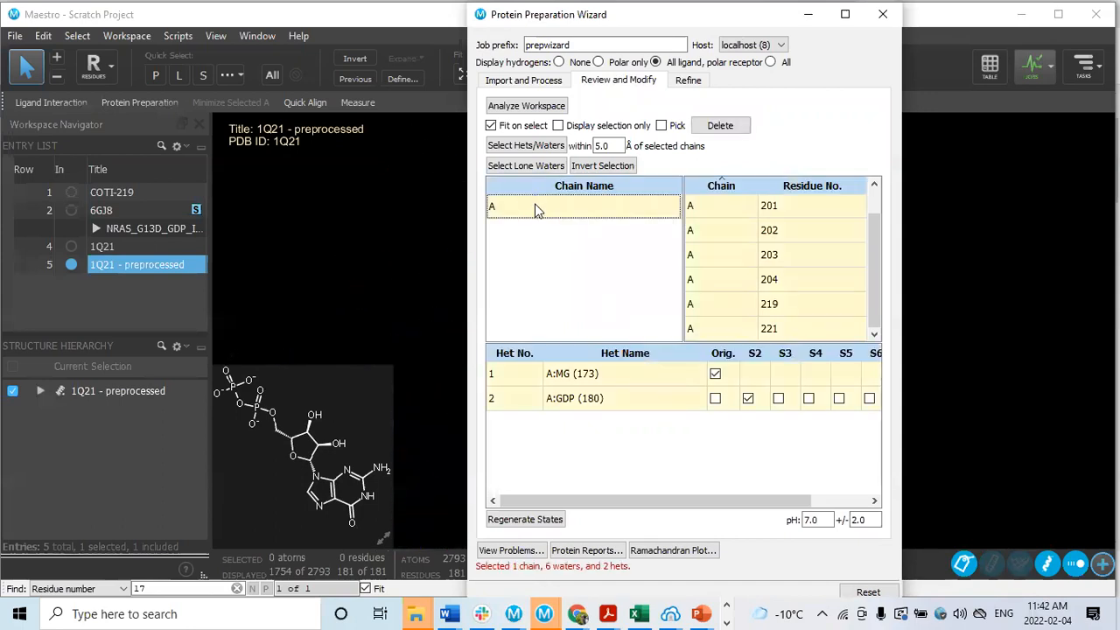
pyautogui.scroll(1, 832, 232)
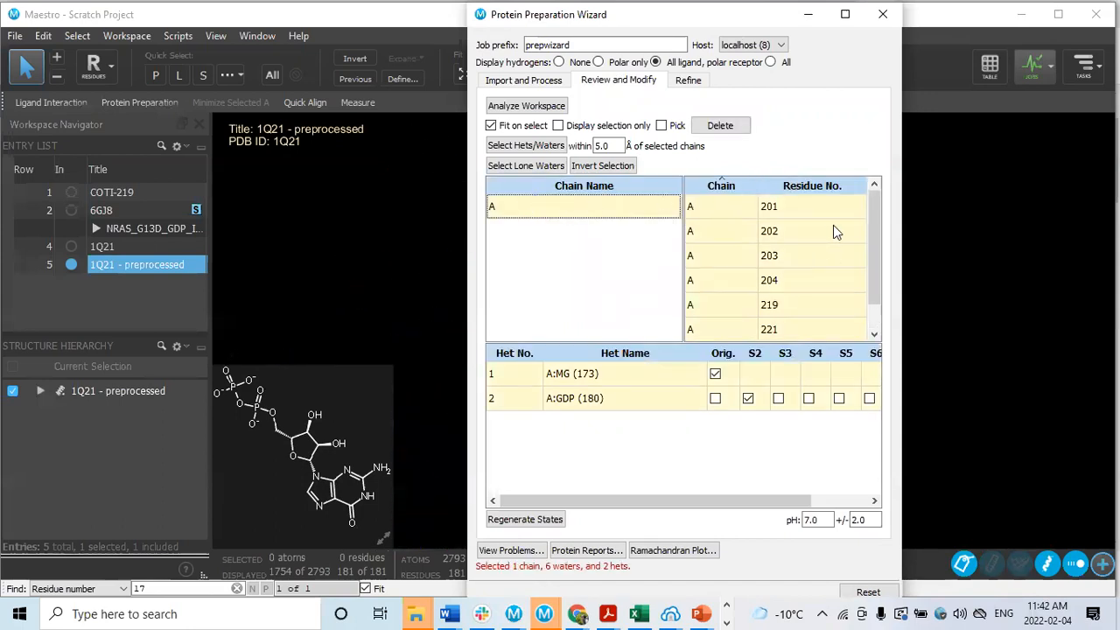
pyautogui.scroll(-1, 792, 219)
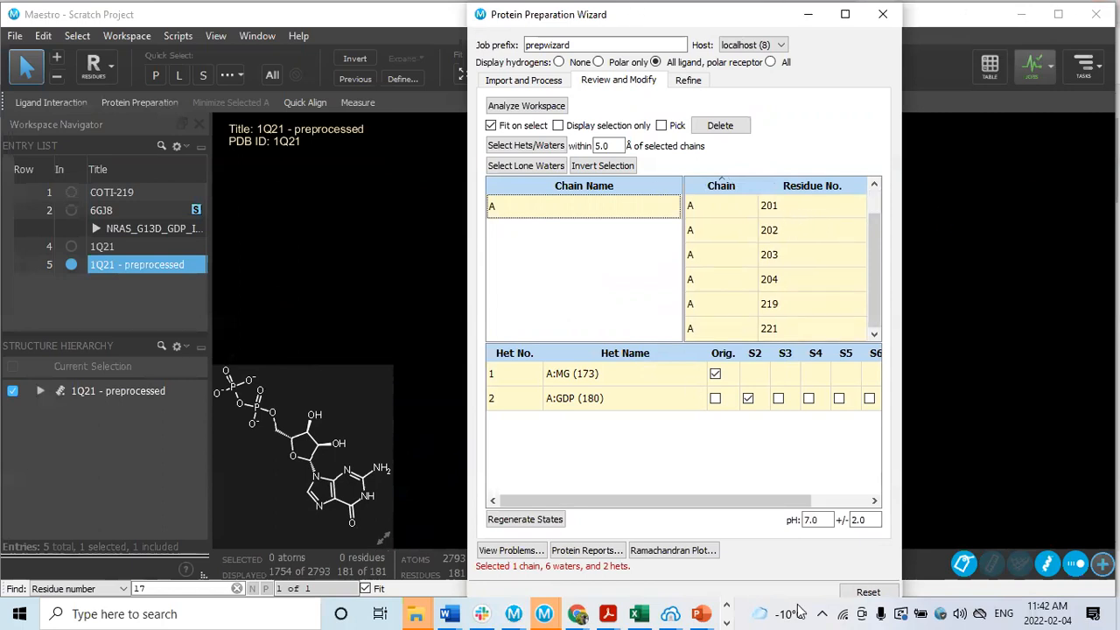
# Step: Select the A:MG (173) het, followed by A:GDP (180), and inspect the GDP binding site in the unobstructed workspace
pyautogui.click(573, 377)
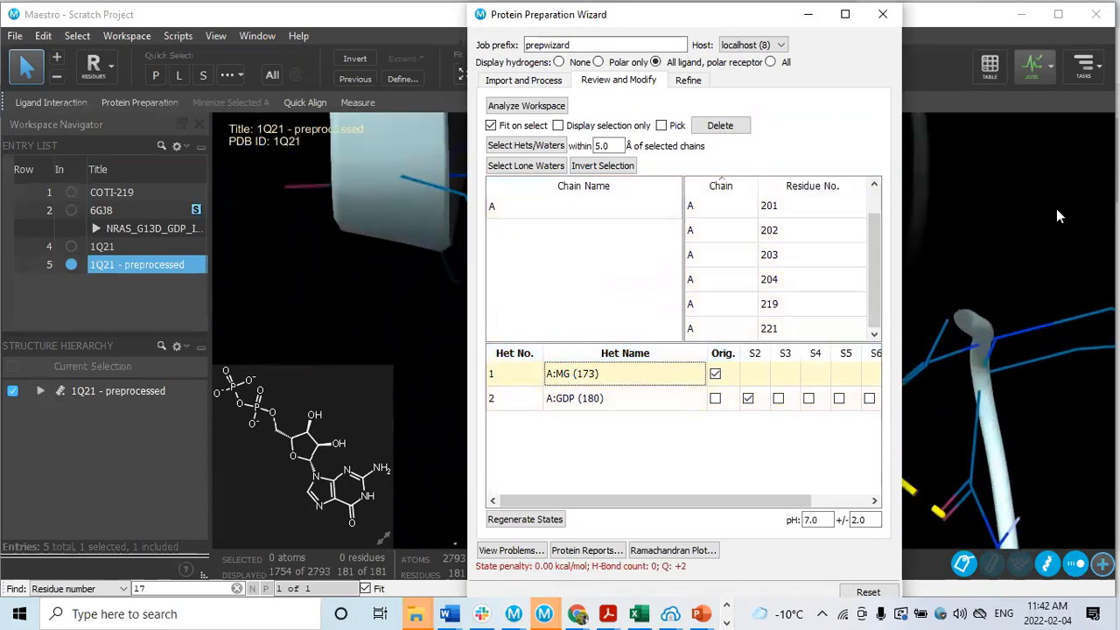
pyautogui.click(844, 14)
pyautogui.click(1062, 14)
pyautogui.click(610, 398)
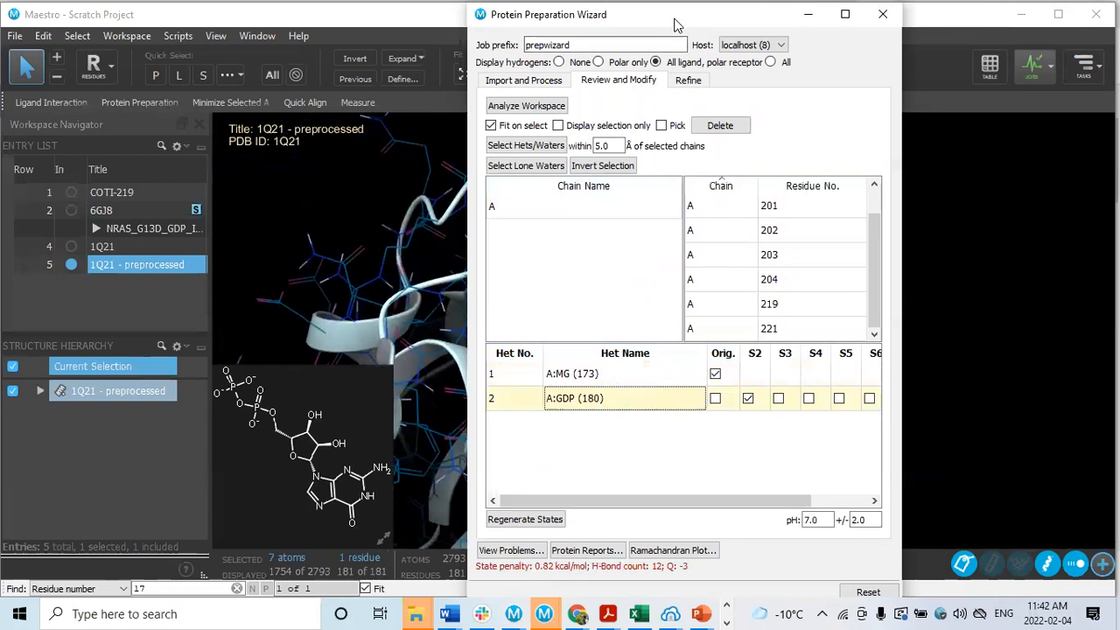
pyautogui.moveTo(673, 24); pyautogui.dragTo(813, 22)
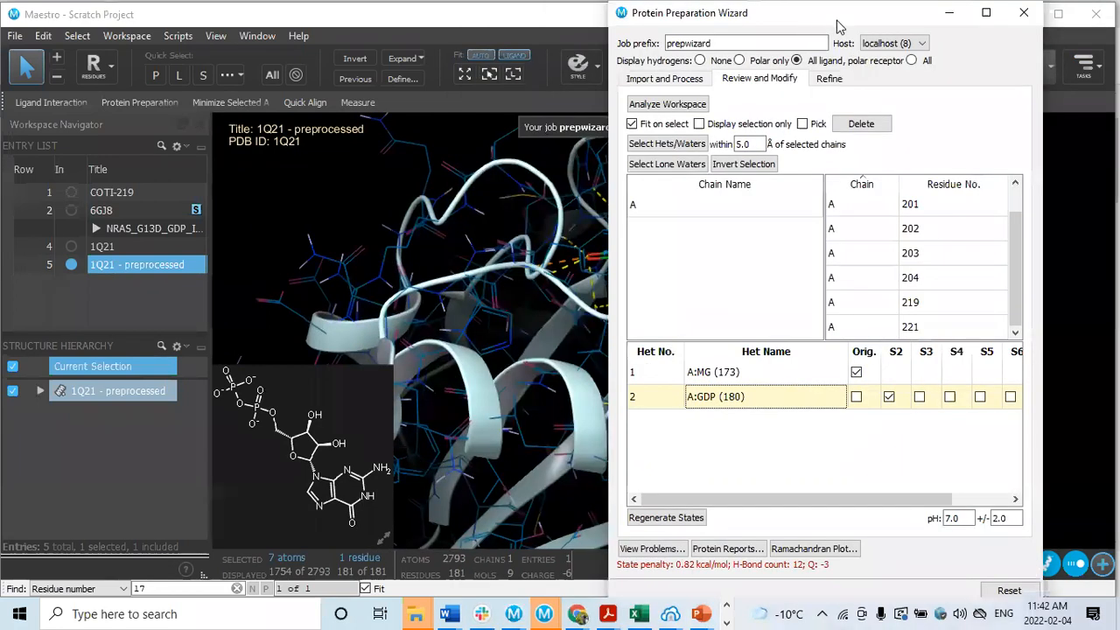
pyautogui.click(956, 18)
pyautogui.moveTo(770, 376); pyautogui.dragTo(690, 453, button='middle')
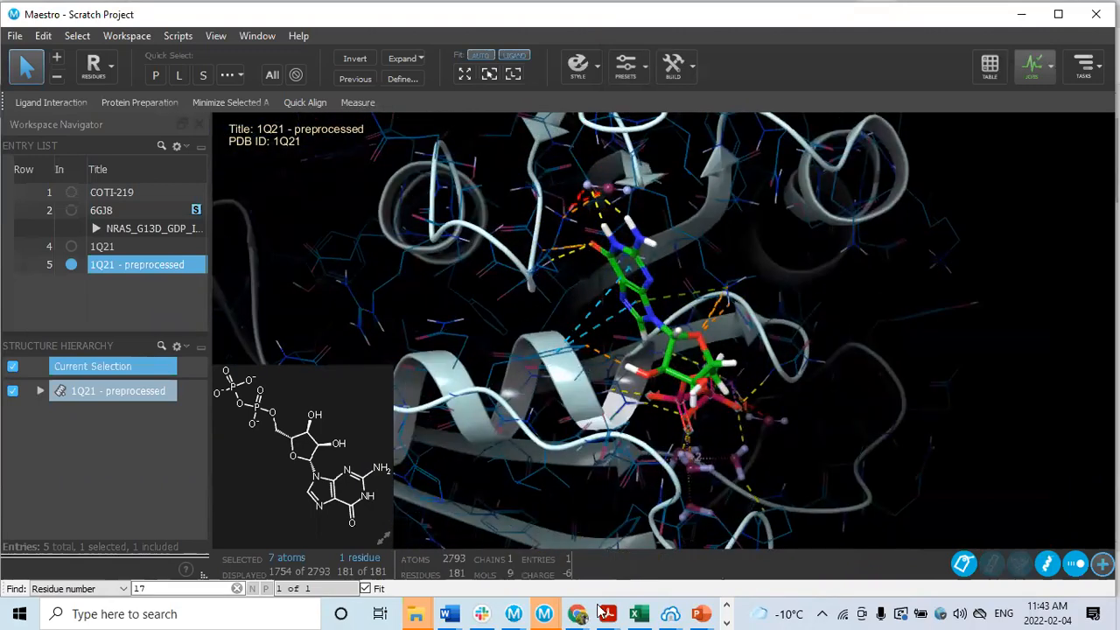
# Step: Bring back the wizard and optimize the H-bond assignment with sampled water orientations and PROPKA at pH 7.0
pyautogui.moveTo(543, 612)
pyautogui.click(717, 533)
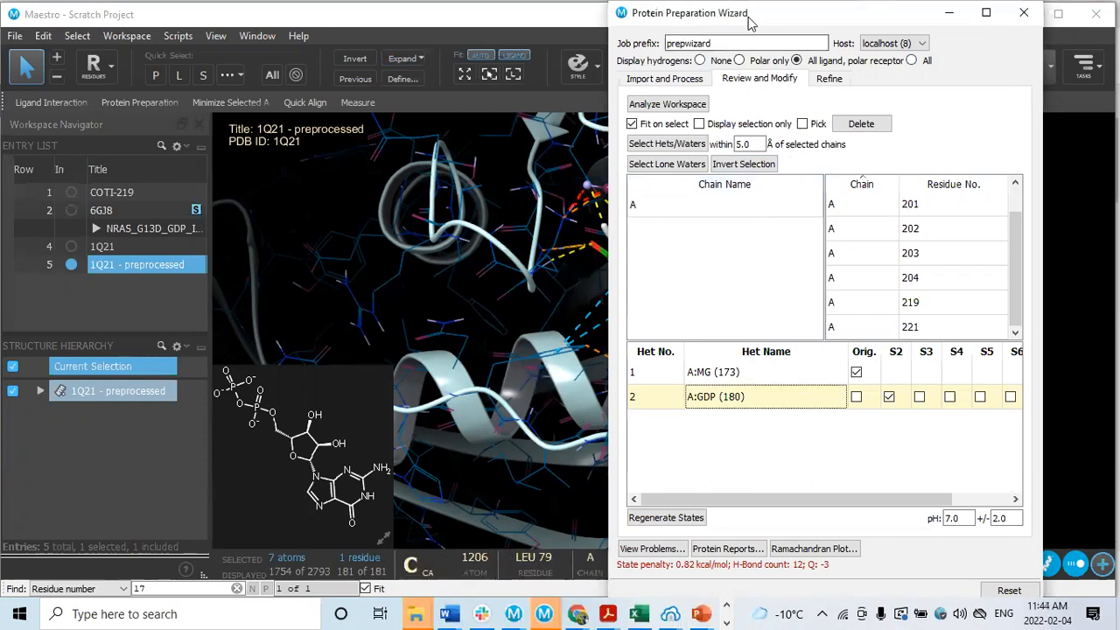
pyautogui.moveTo(748, 19); pyautogui.dragTo(756, 36)
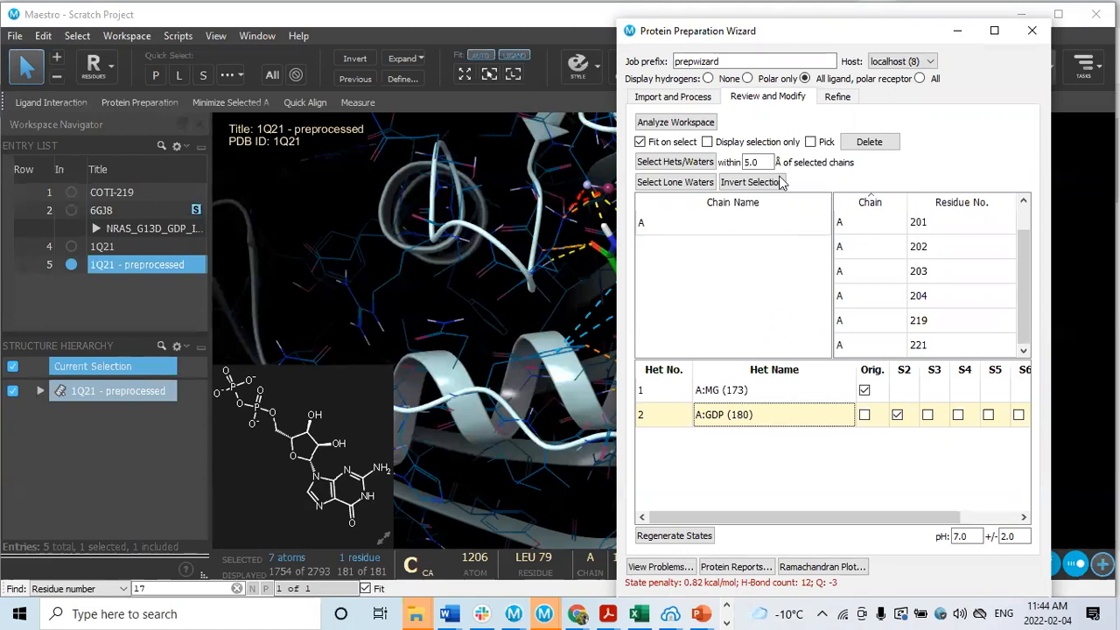
pyautogui.click(837, 98)
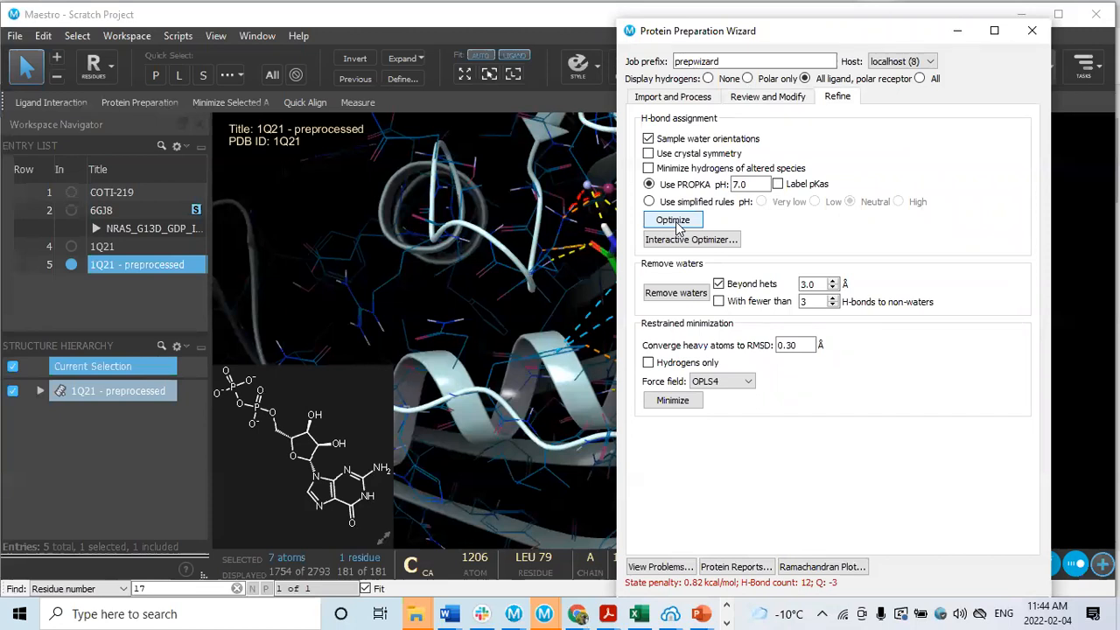
pyautogui.click(676, 221)
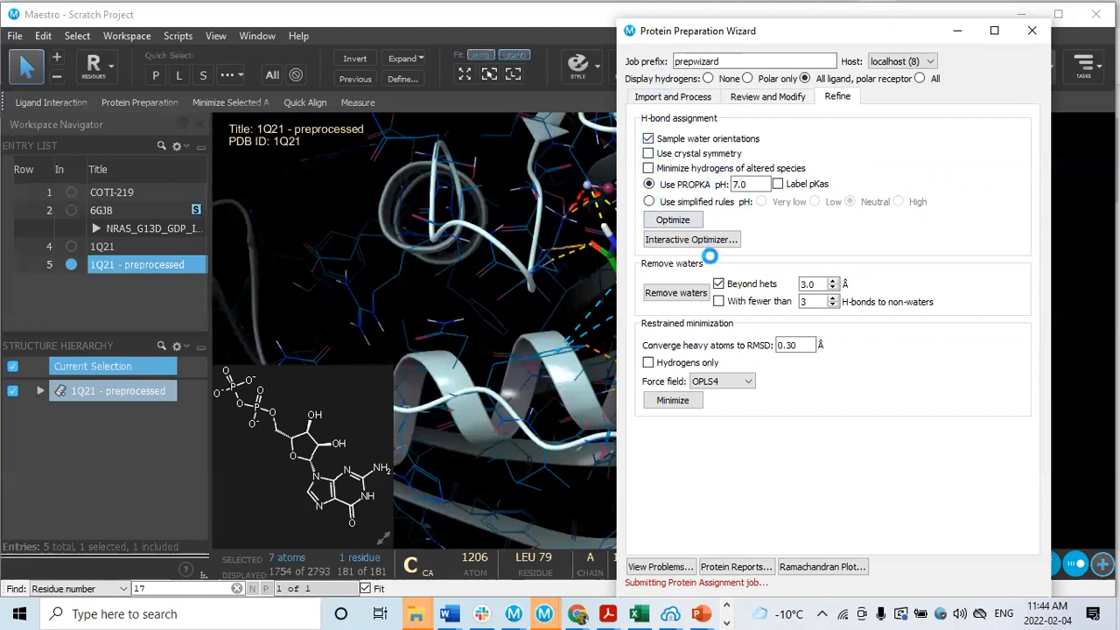
# Step: Set the force field to OPLS_2005 and run the restrained minimization with heavy atoms converging to 0.30 Å RMSD
pyautogui.moveTo(823, 32); pyautogui.dragTo(575, 63)
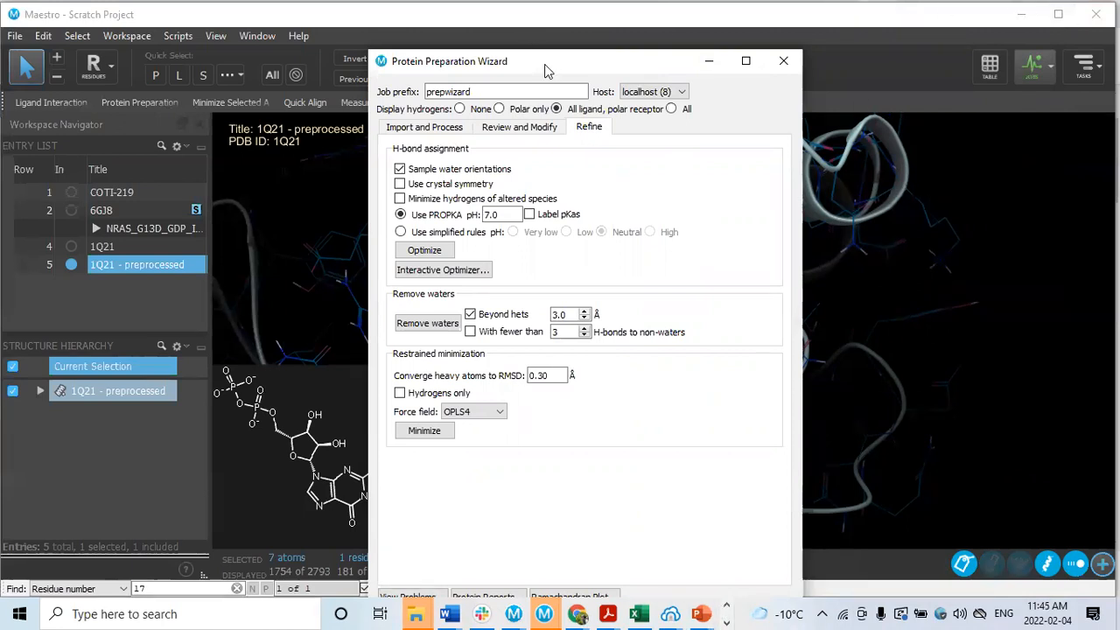
pyautogui.moveTo(544, 70); pyautogui.dragTo(554, 41)
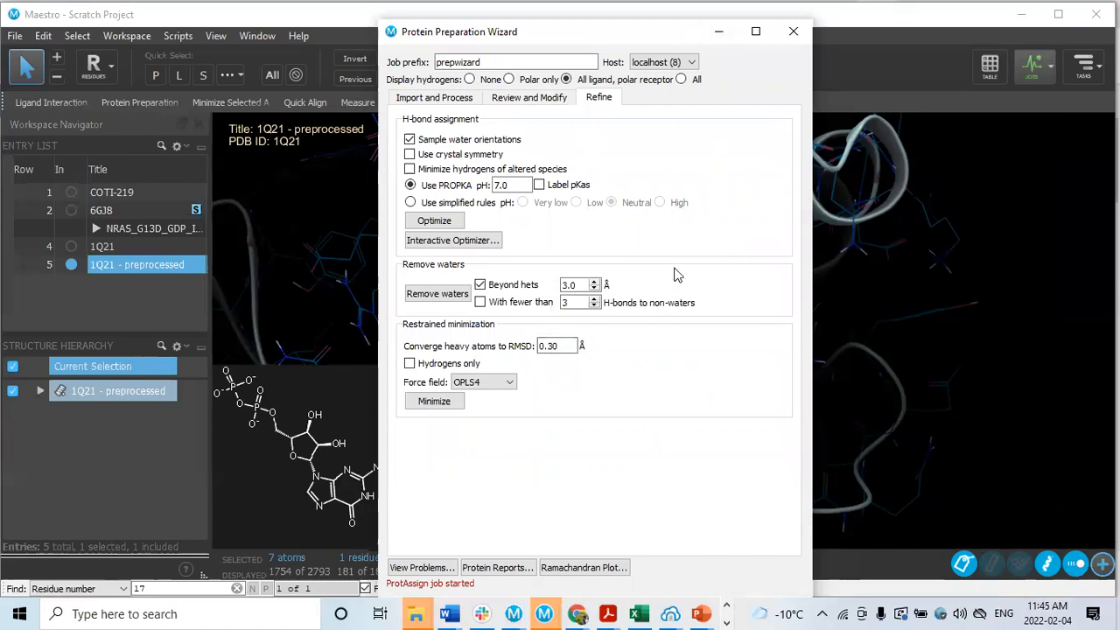
pyautogui.click(494, 383)
pyautogui.click(495, 386)
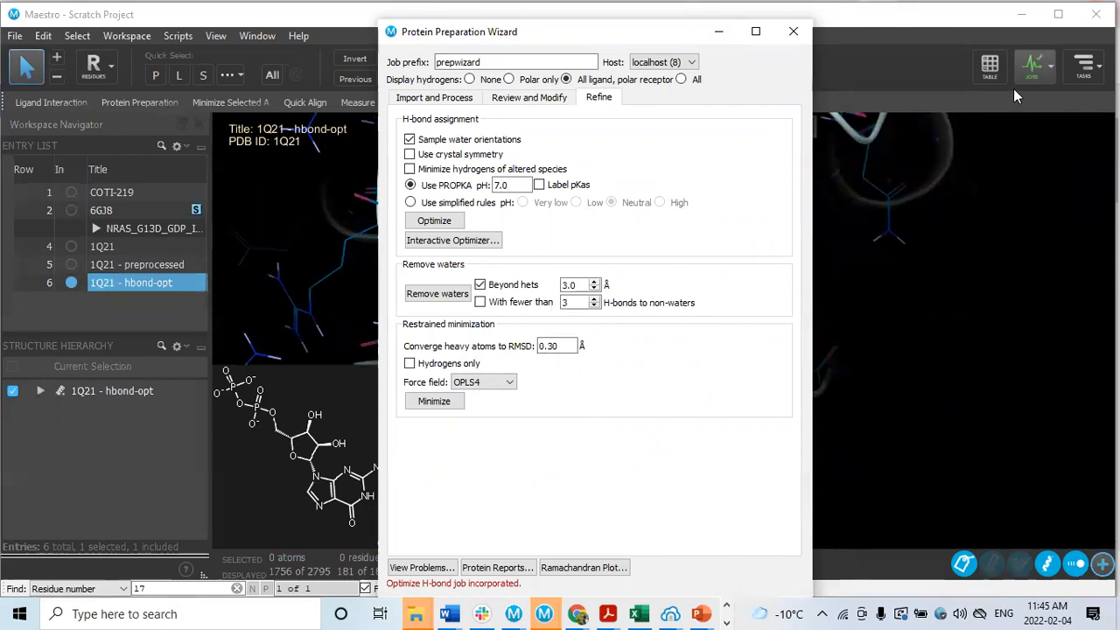
pyautogui.click(481, 386)
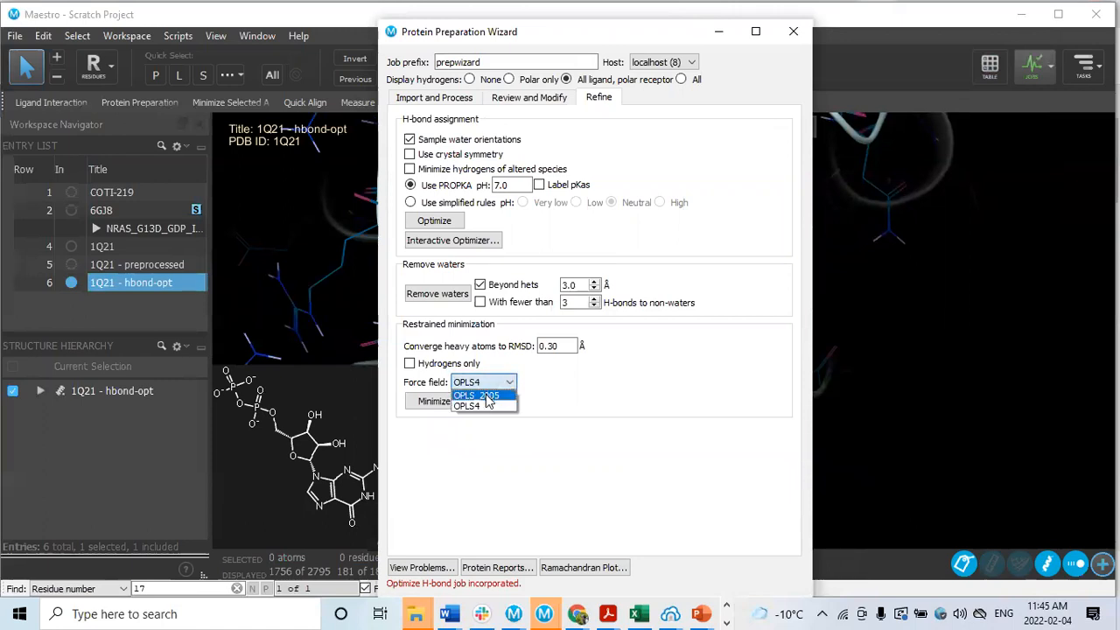
pyautogui.click(483, 396)
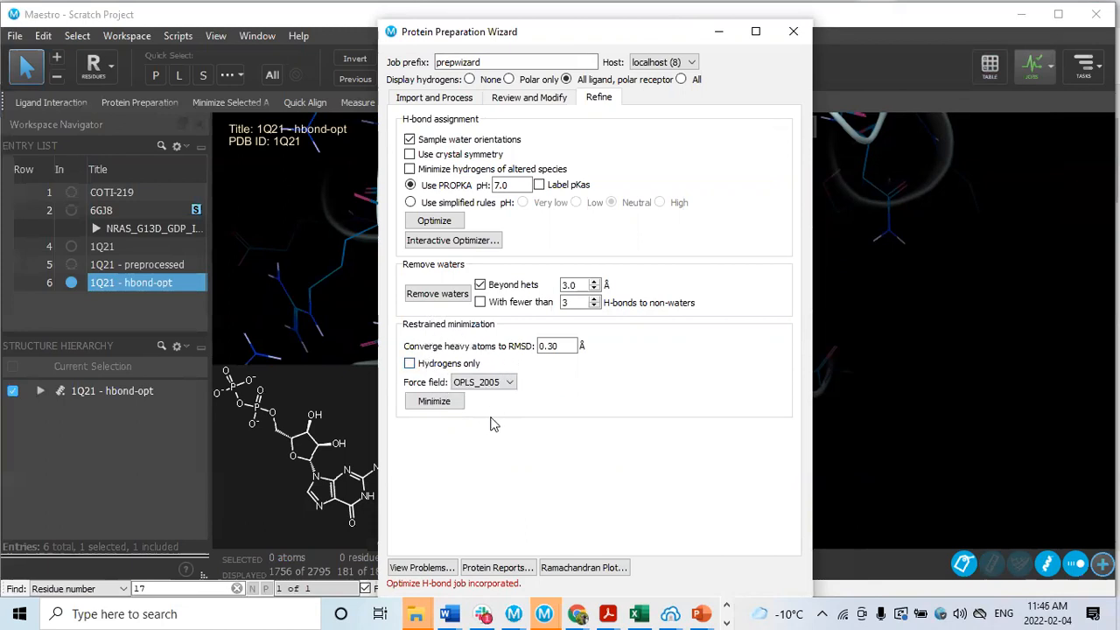
pyautogui.click(479, 383)
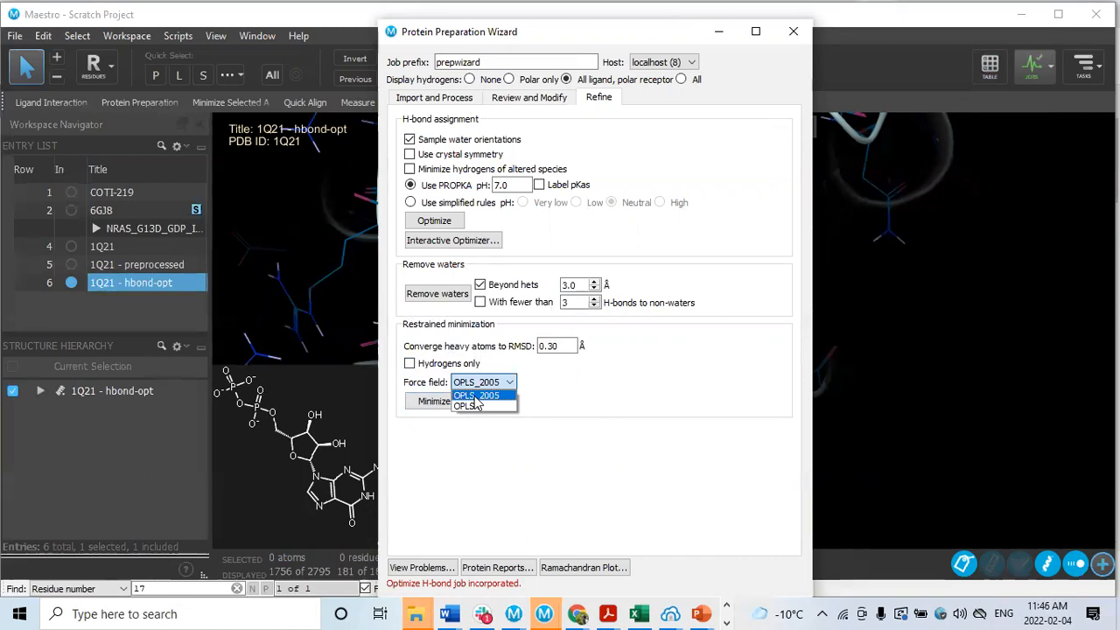
pyautogui.click(475, 396)
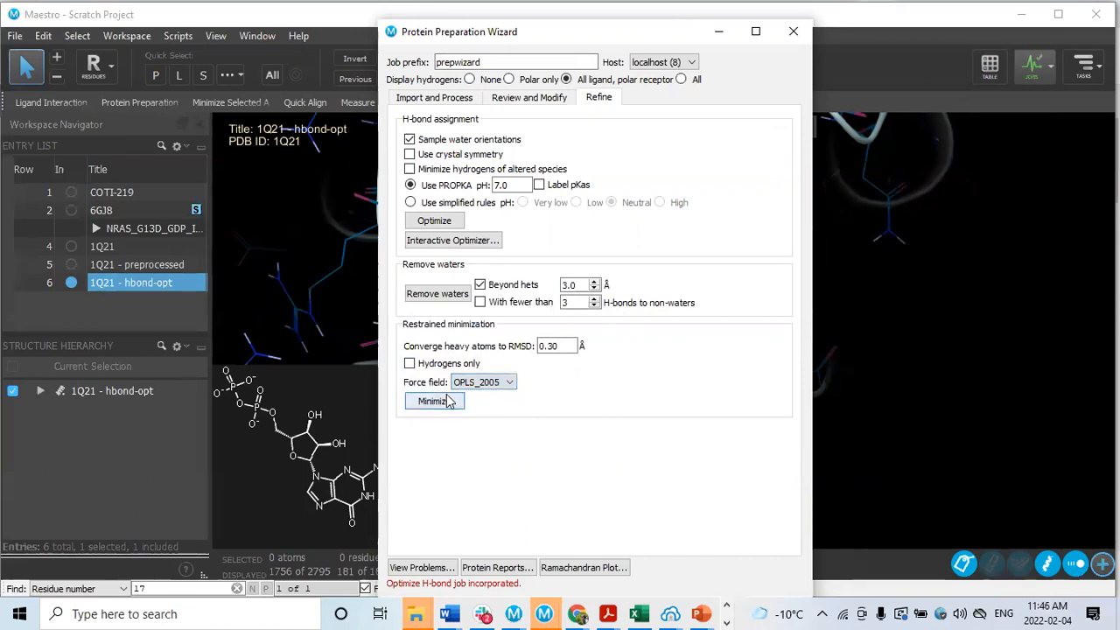
pyautogui.click(421, 404)
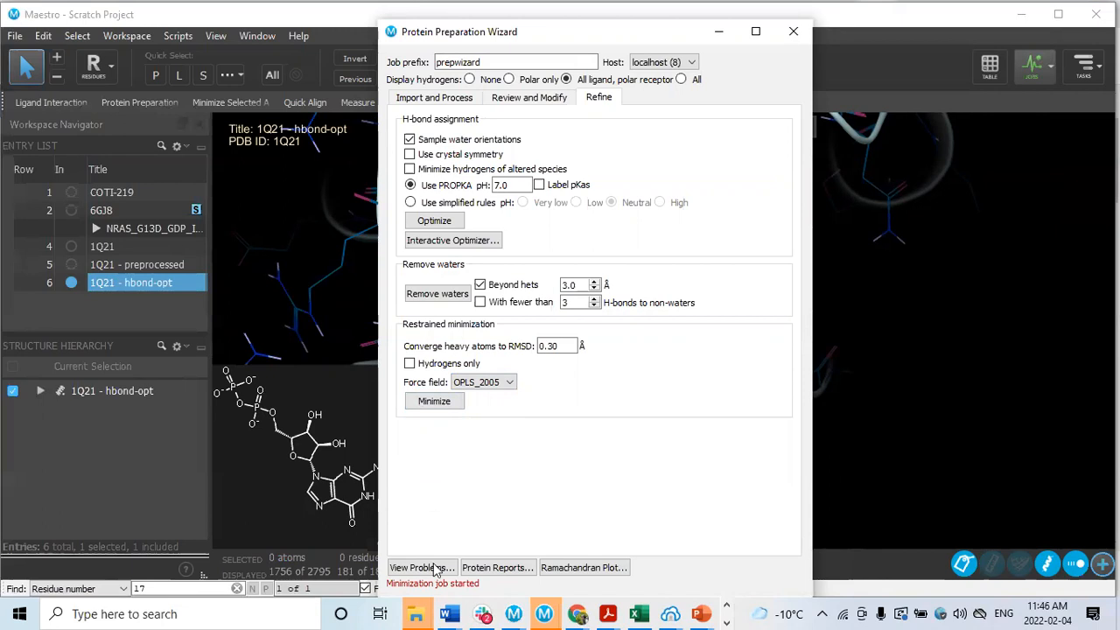
# Step: Fit the minimized 1Q21 structure in the workspace and rotate it to view the whole protein with its bound ligand
pyautogui.moveTo(473, 612)
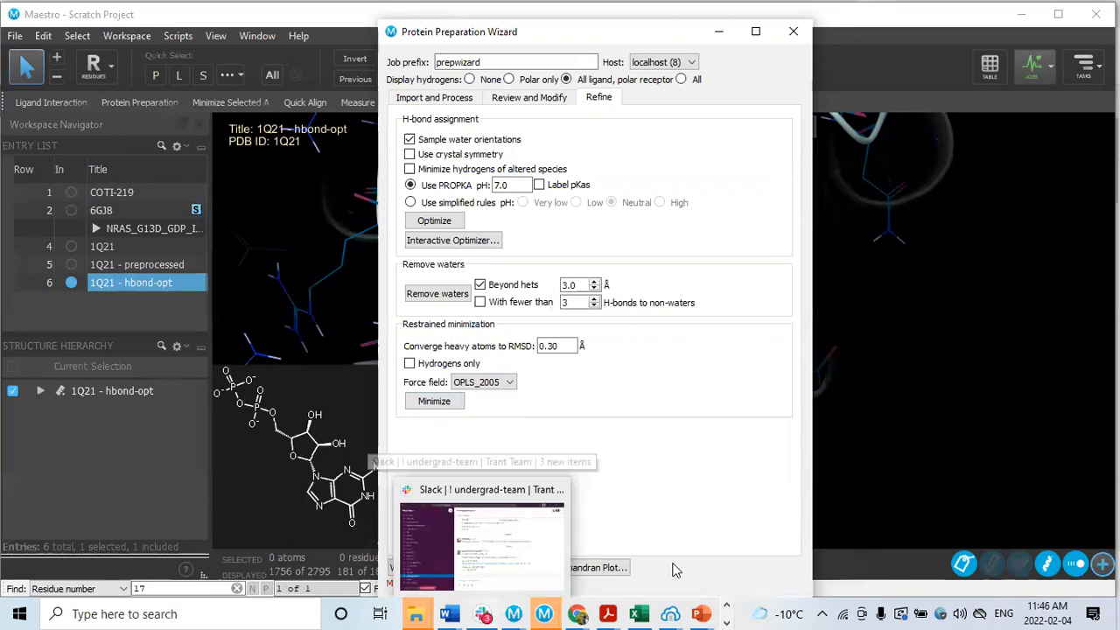
pyautogui.click(373, 463)
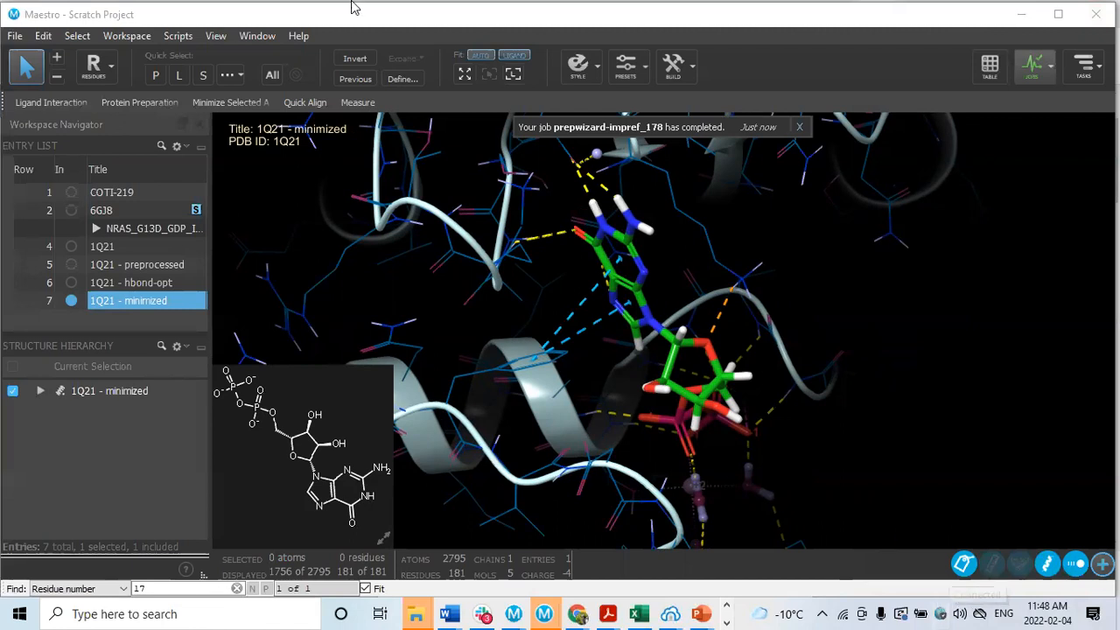
pyautogui.click(464, 73)
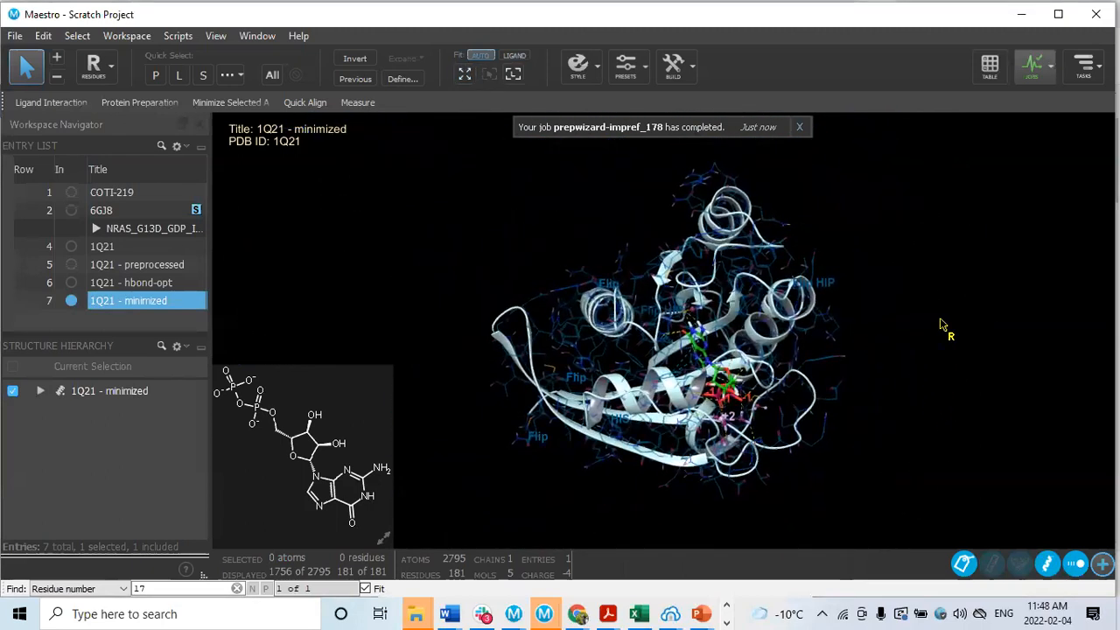
pyautogui.moveTo(950, 318); pyautogui.dragTo(1012, 300, button='middle')
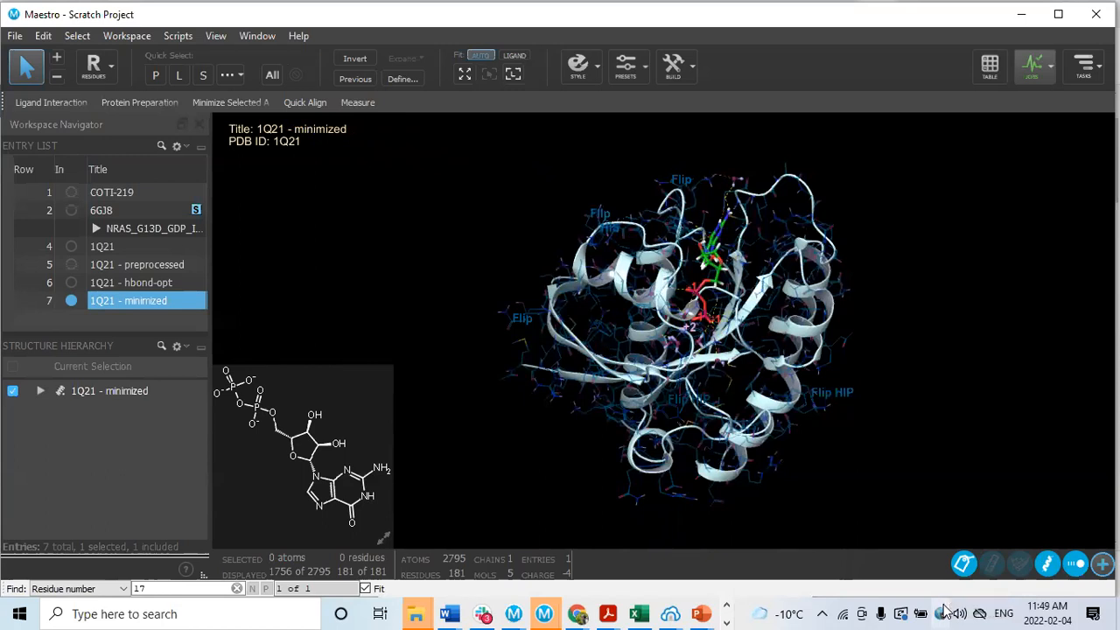
pyautogui.click(942, 612)
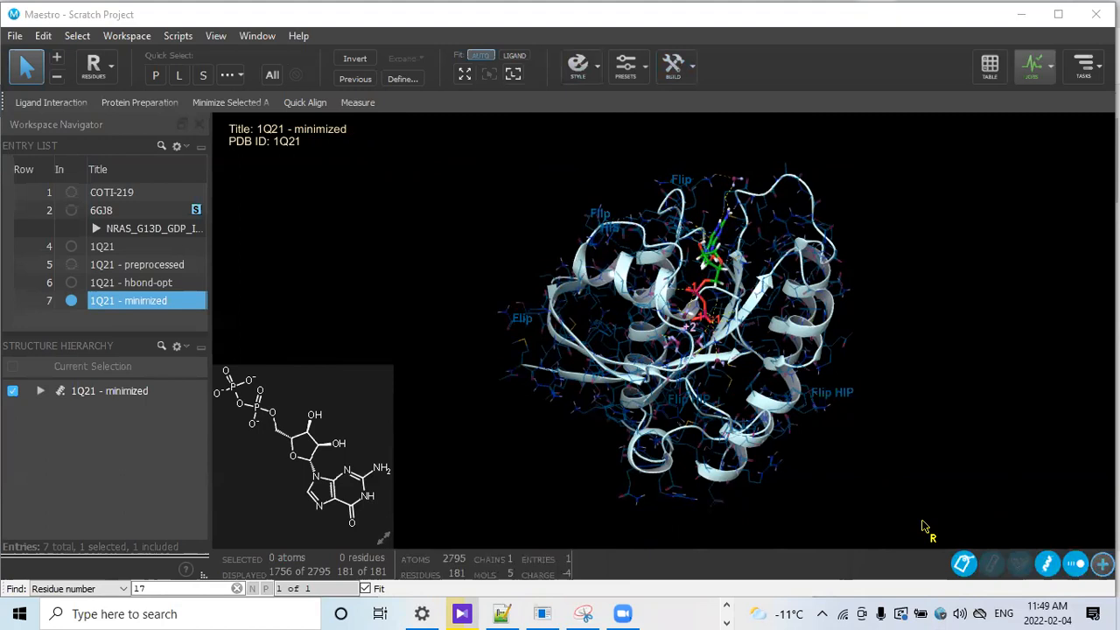
pyautogui.click(942, 610)
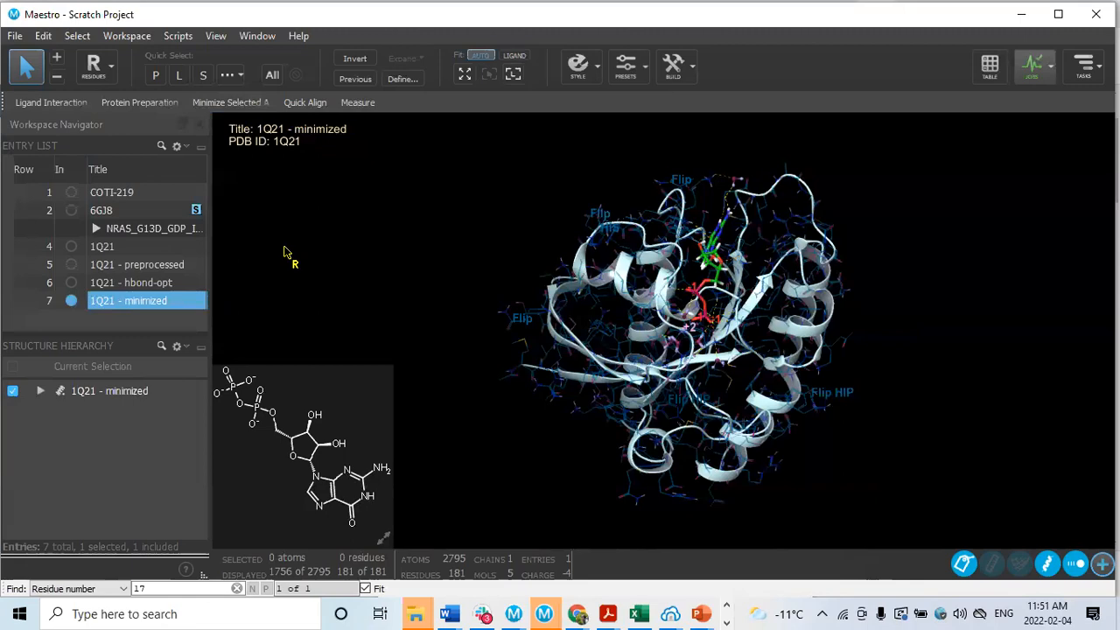
pyautogui.moveTo(467, 190); pyautogui.dragTo(575, 219, button='middle')
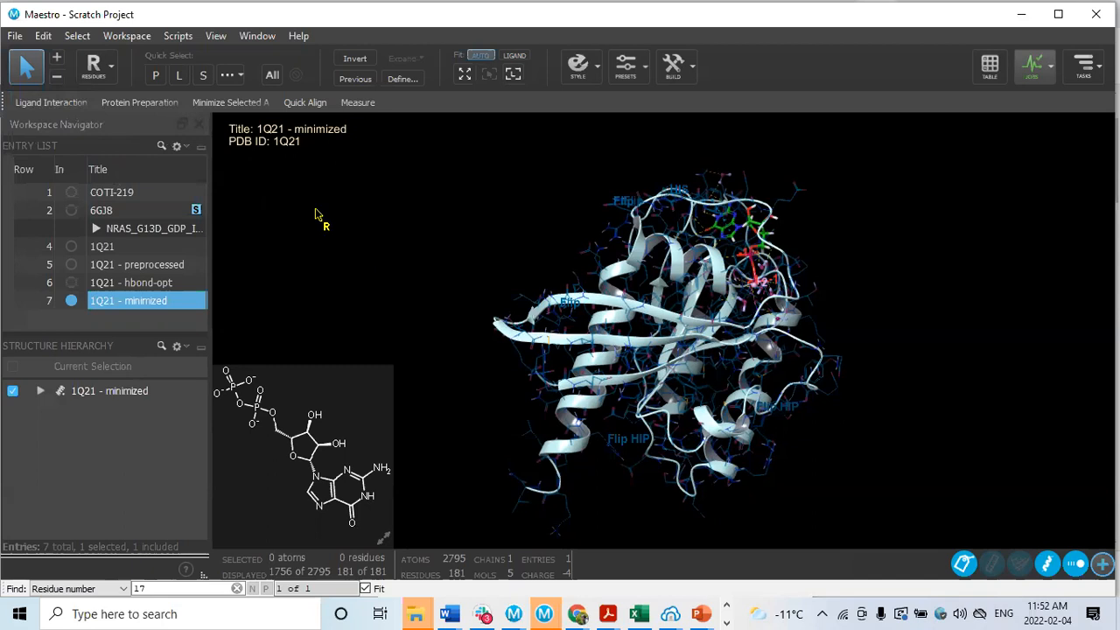
# Step: Reopen the Protein Preparation Wizard beside the structure and review its import and preprocessing options
pyautogui.click(116, 103)
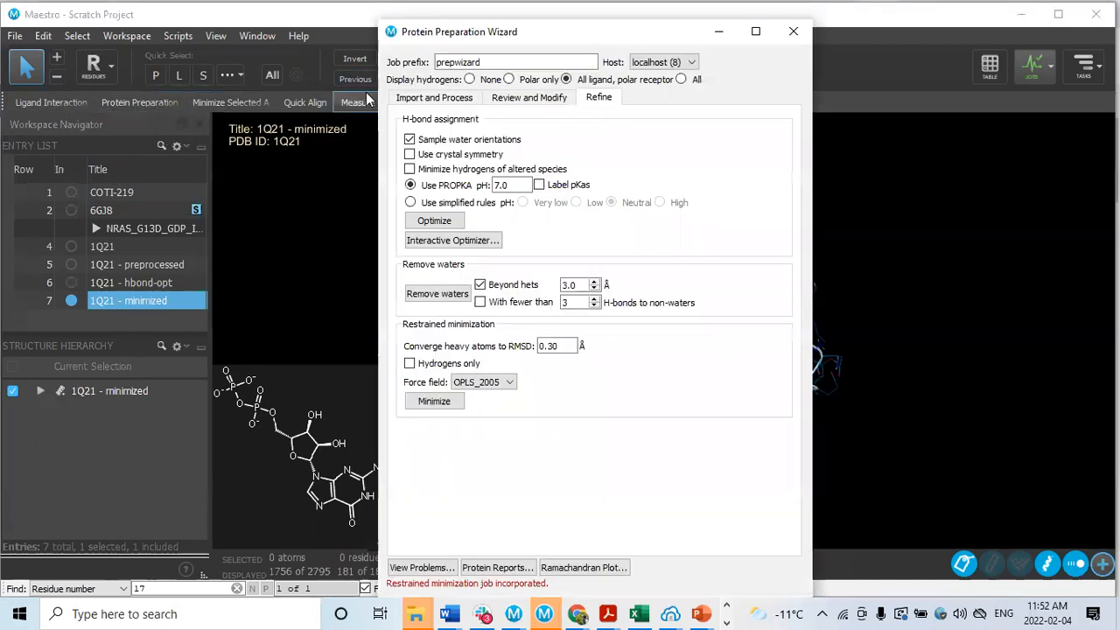
pyautogui.click(423, 98)
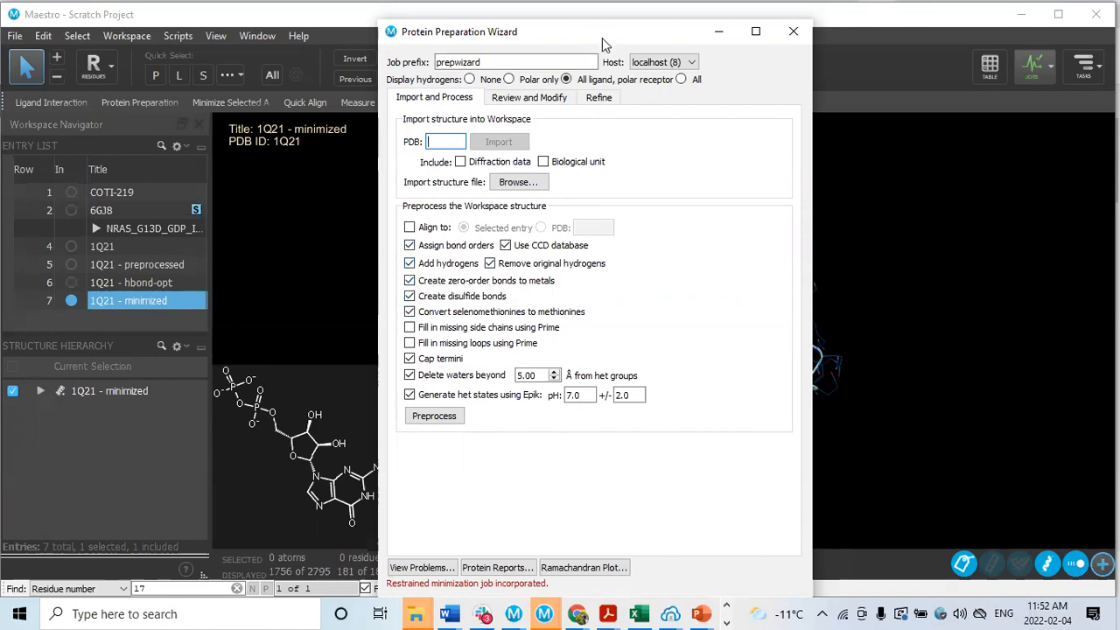
pyautogui.moveTo(602, 38); pyautogui.dragTo(1053, 93)
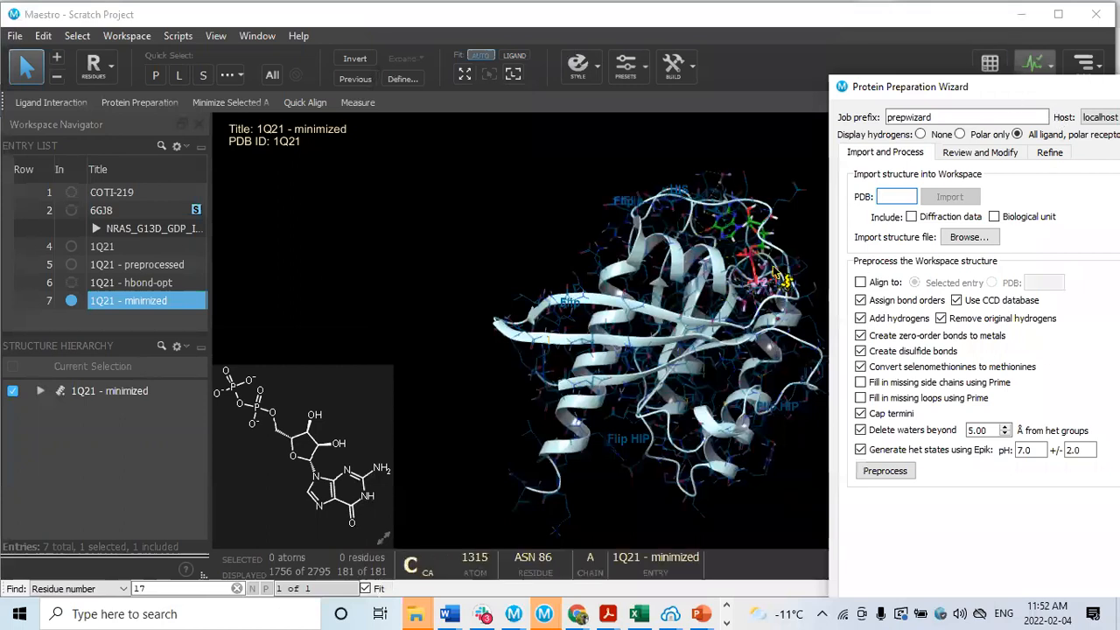
# Step: Bring the workspace in front of the wizard and inspect the minimized protein around the magnesium site up close
pyautogui.scroll(3, 768, 273)
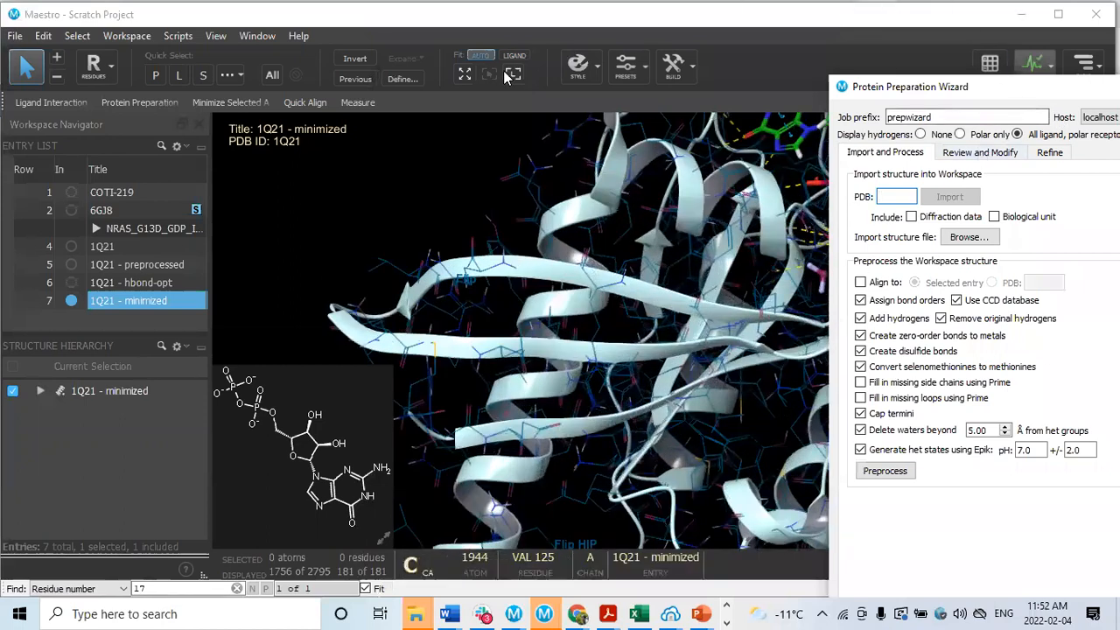
pyautogui.click(477, 128)
pyautogui.scroll(-3, 832, 274)
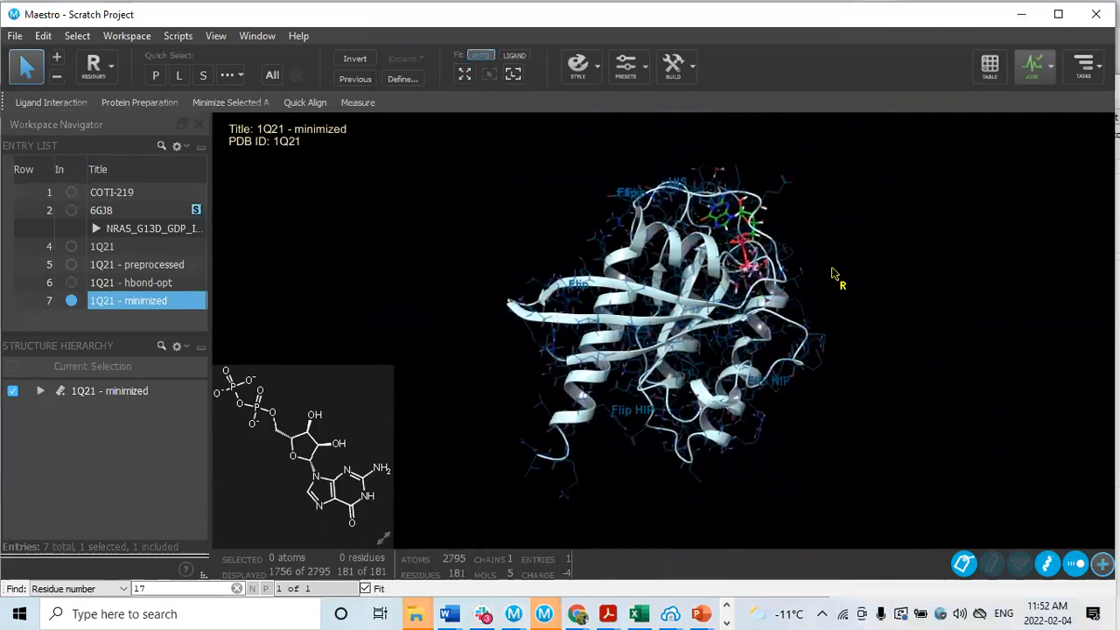
pyautogui.scroll(5, 825, 318)
pyautogui.moveTo(825, 254); pyautogui.dragTo(838, 234, button='middle')
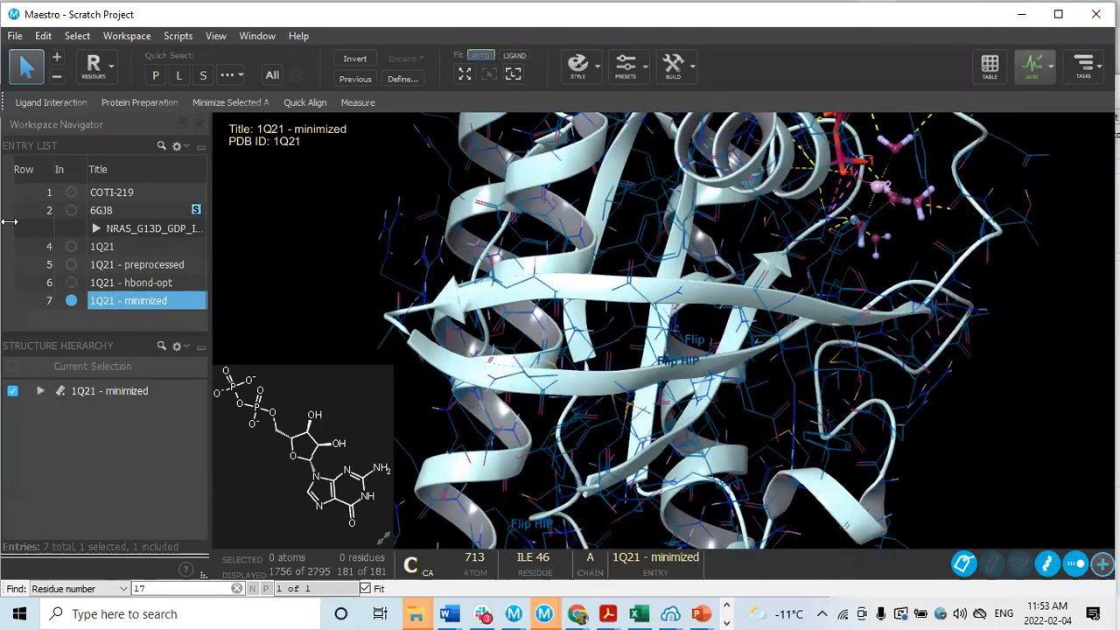
# Step: Display only the original 1Q21 entry and examine the waters around its magnesium ion
pyautogui.click(71, 247)
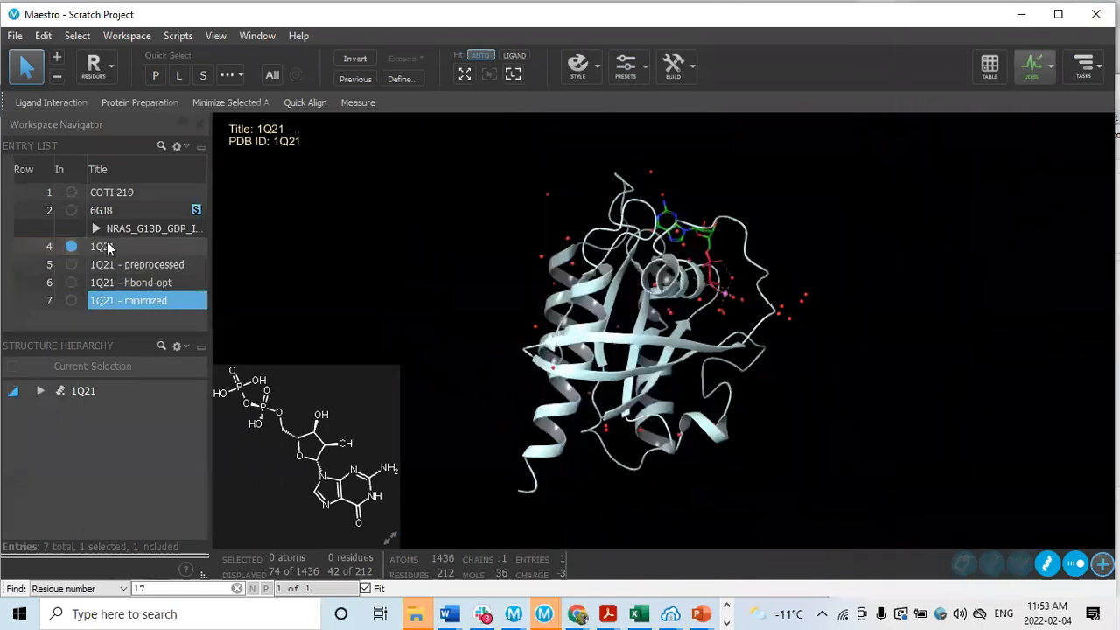
pyautogui.click(106, 247)
pyautogui.scroll(5, 779, 304)
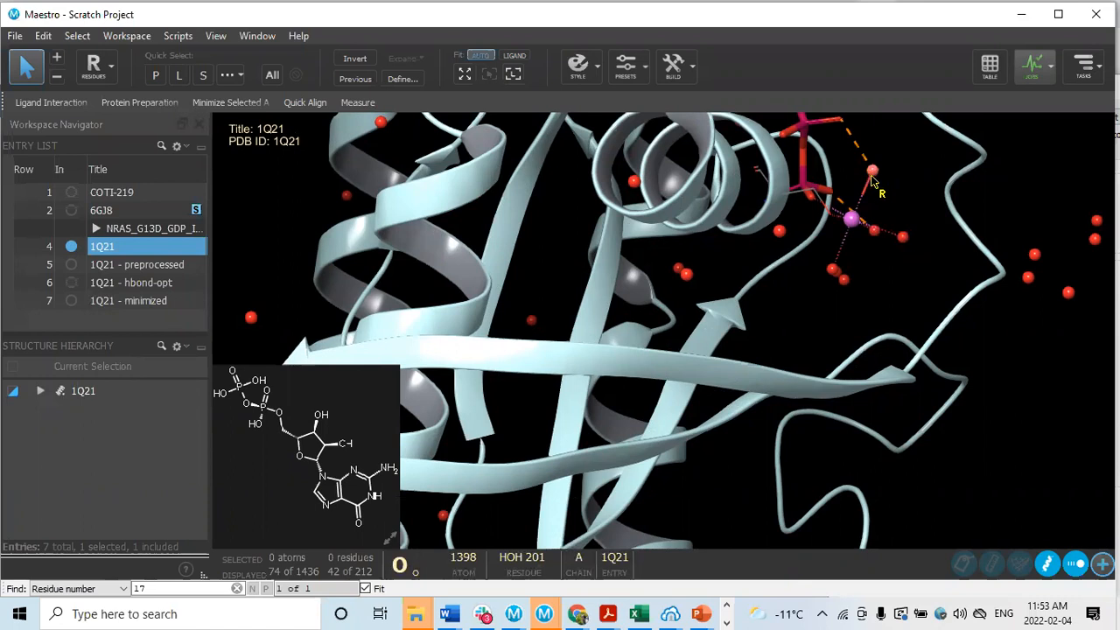
# Step: Display the 1Q21 - minimized entry instead and examine its waters near the magnesium ion and the residues labelled Flip HIP
pyautogui.click(119, 301)
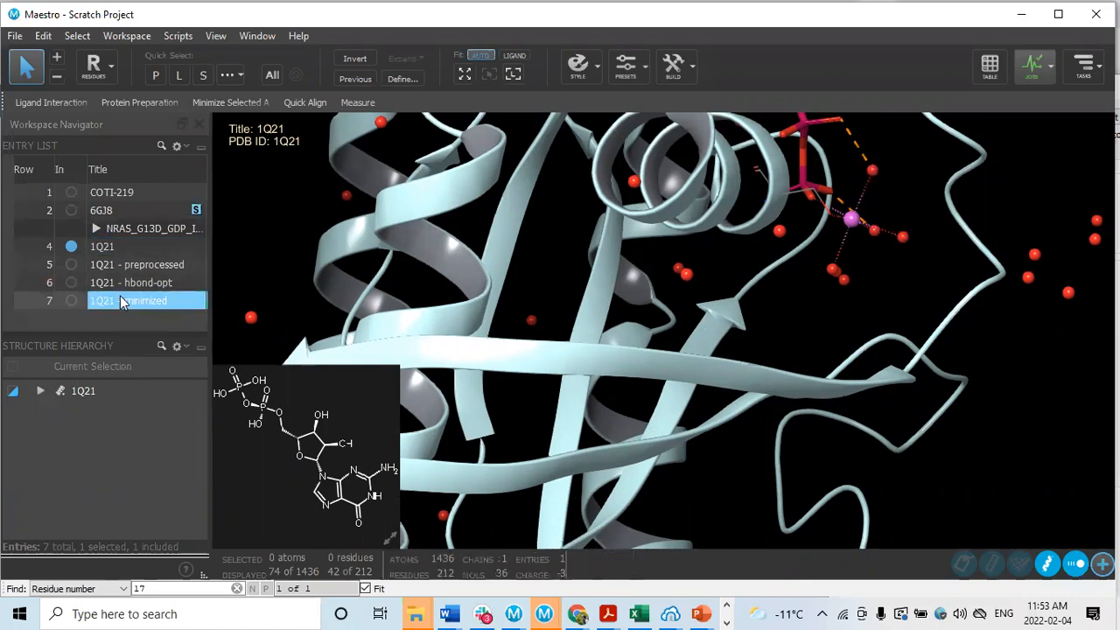
pyautogui.click(72, 301)
pyautogui.scroll(6, 770, 289)
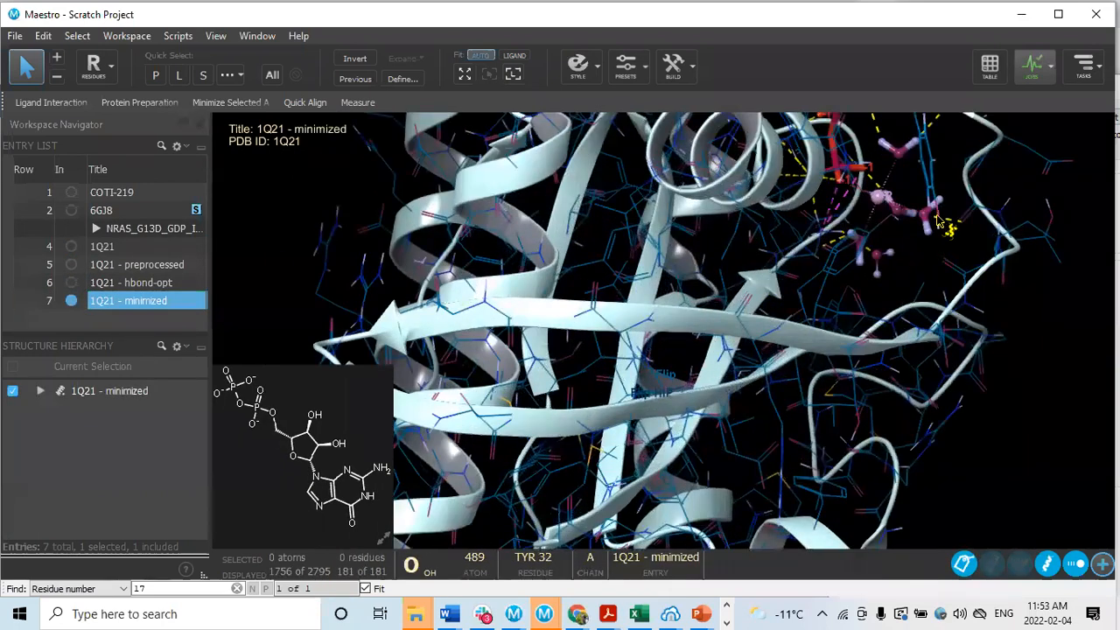
pyautogui.moveTo(907, 276); pyautogui.dragTo(919, 312, button='middle')
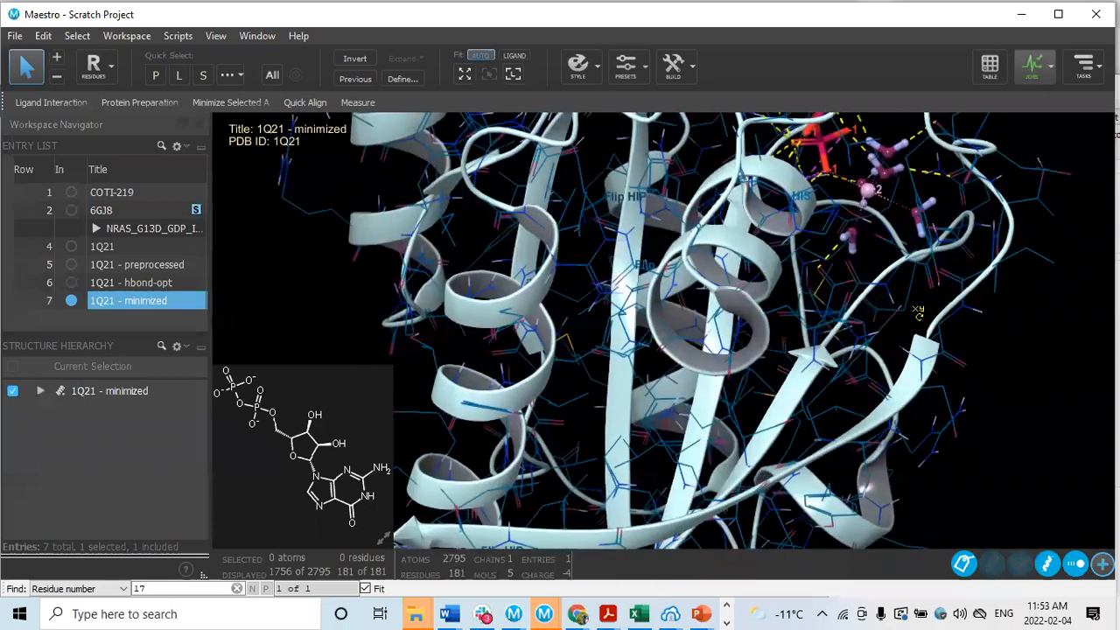
pyautogui.scroll(3, 625, 190)
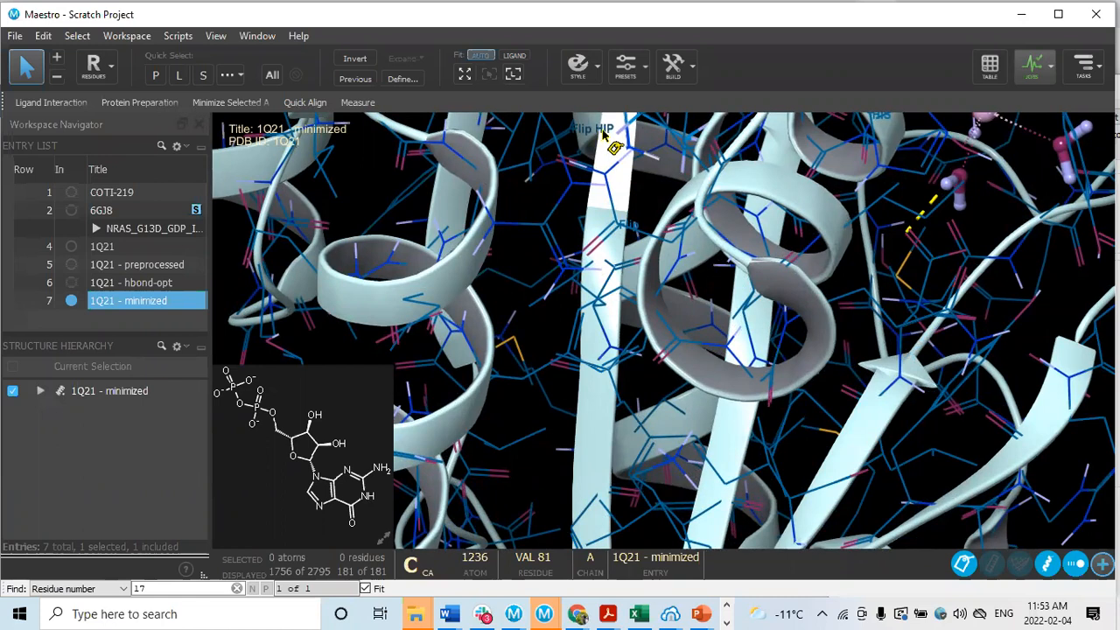
pyautogui.scroll(2, 602, 133)
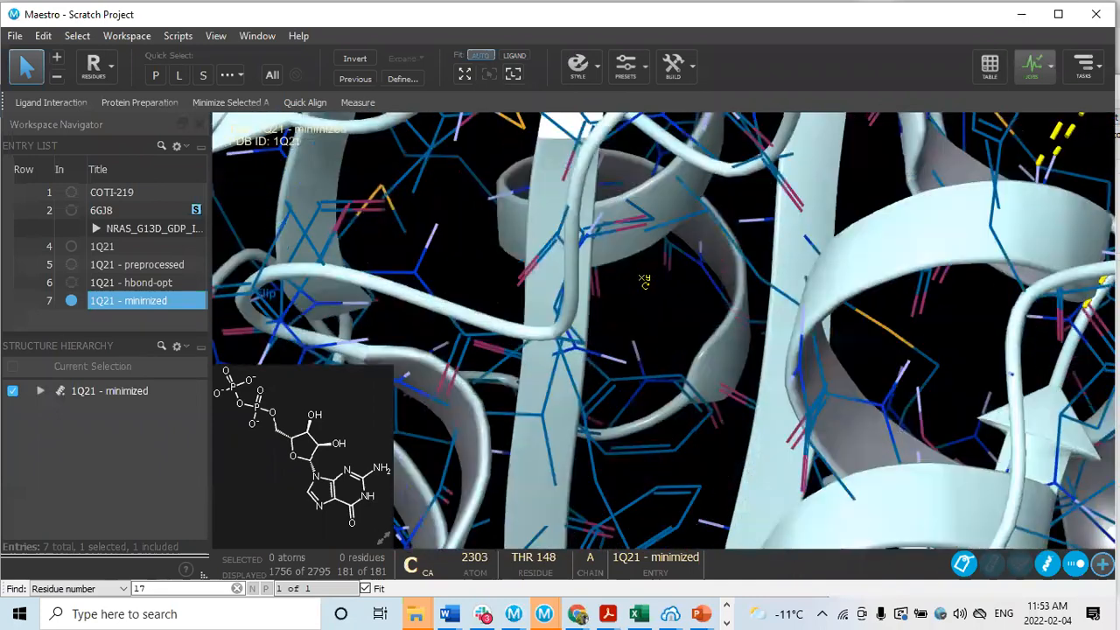